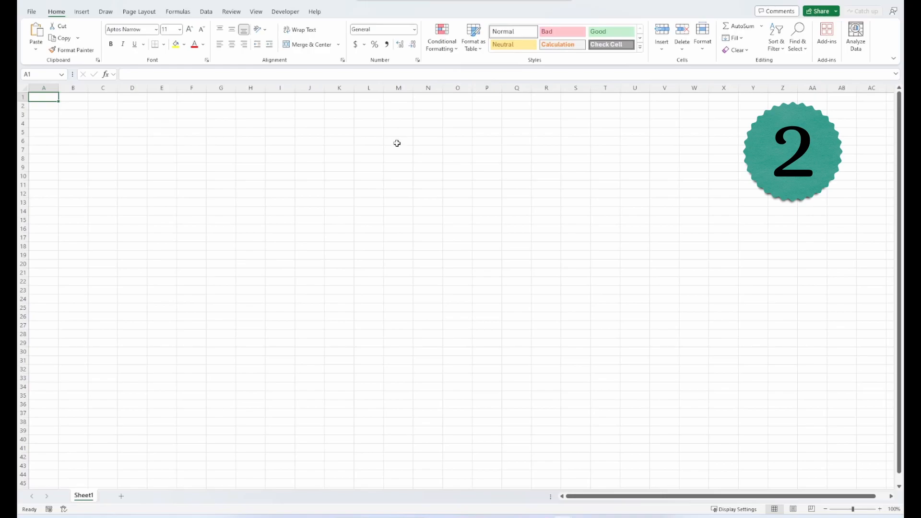
- Open the recent XLOOKUP Function workbook and select D38 on the Student Grades sheet
key("ctrl+o")
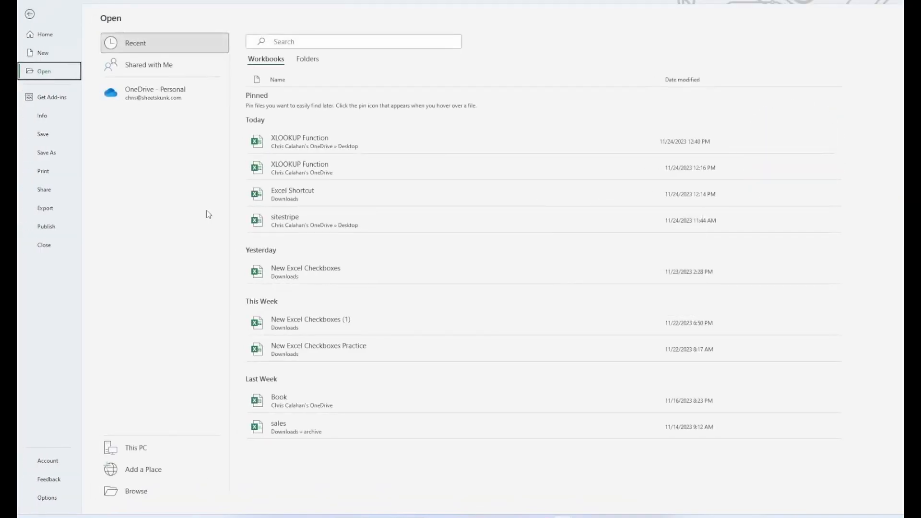
left_click(290, 139)
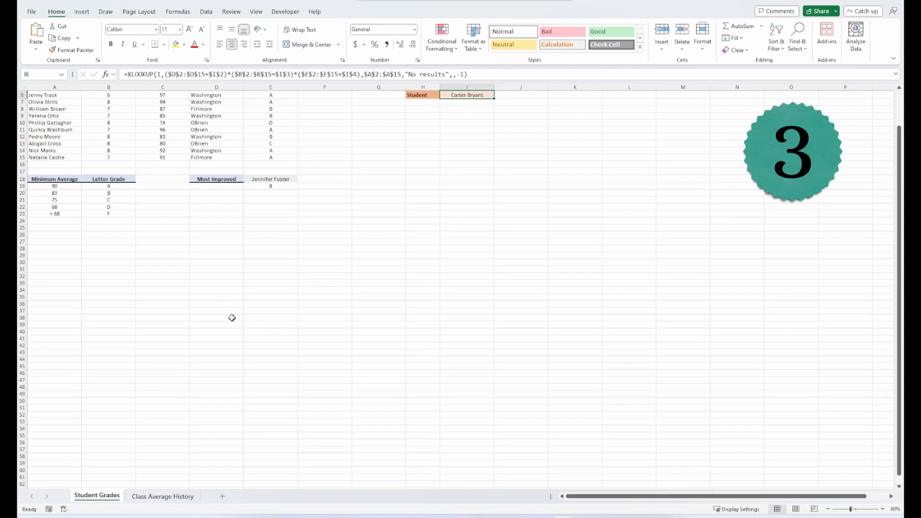
left_click(232, 317)
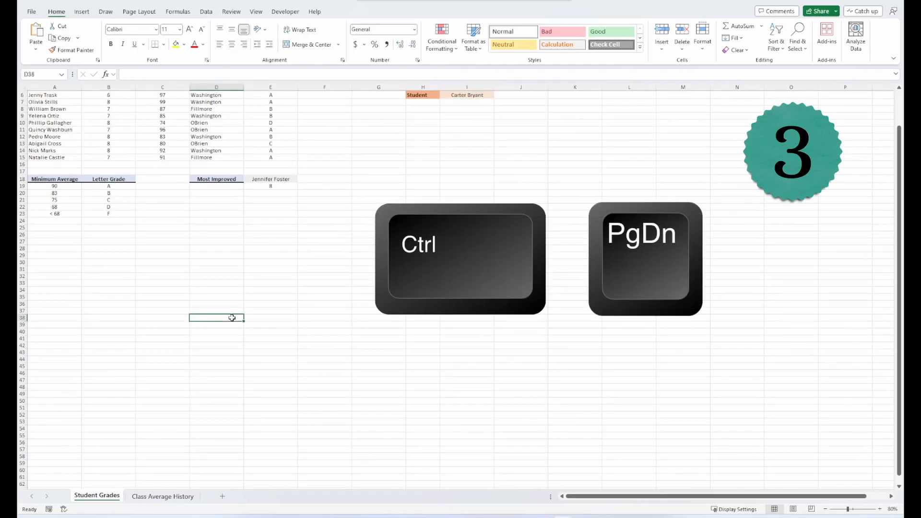
- Flip to the Class Average History sheet and back, then switch to the next open workbook
key("ctrl+Page_Down")
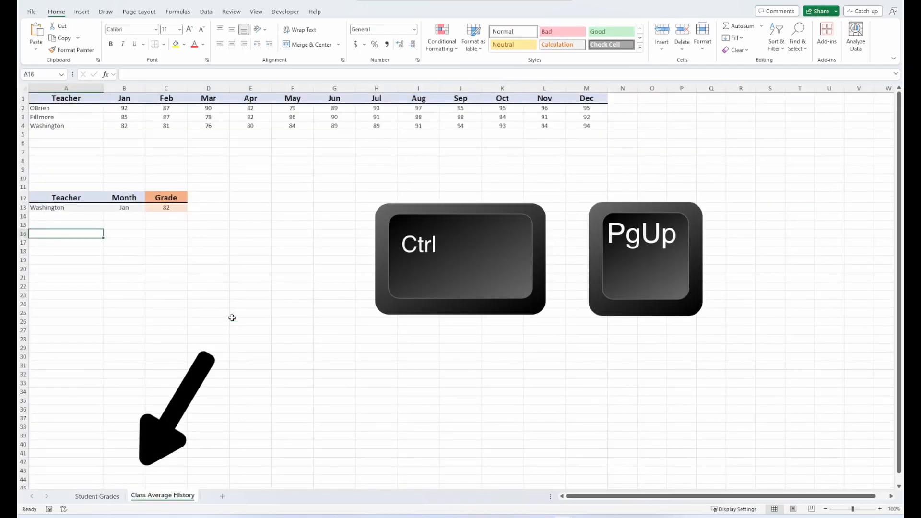
key("ctrl+Page_Up")
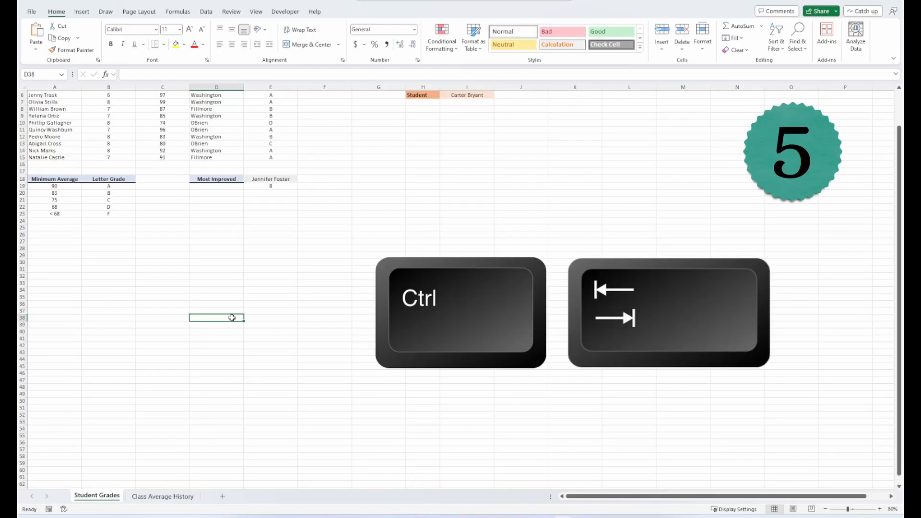
key("ctrl+Tab")
key("ctrl+Tab")
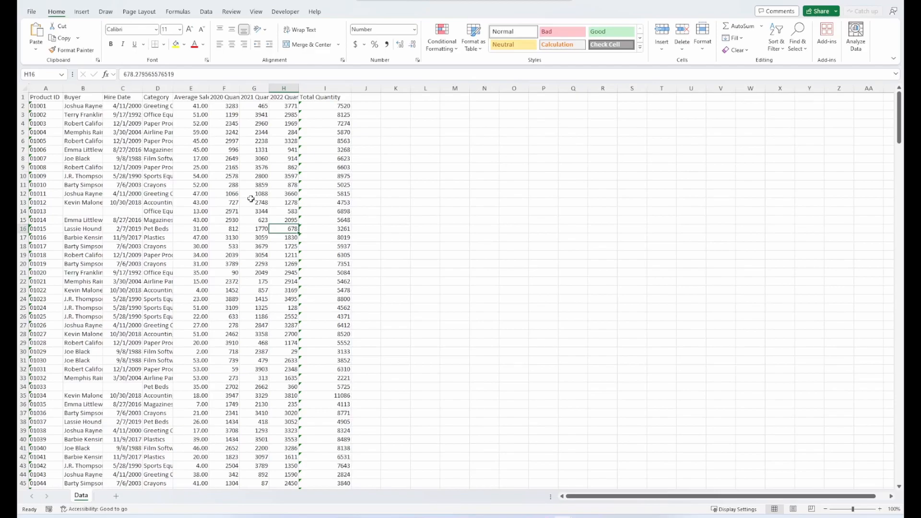
- Enter the grade D in cell E3 of Student Grades and save the workbook
key("ctrl+Tab")
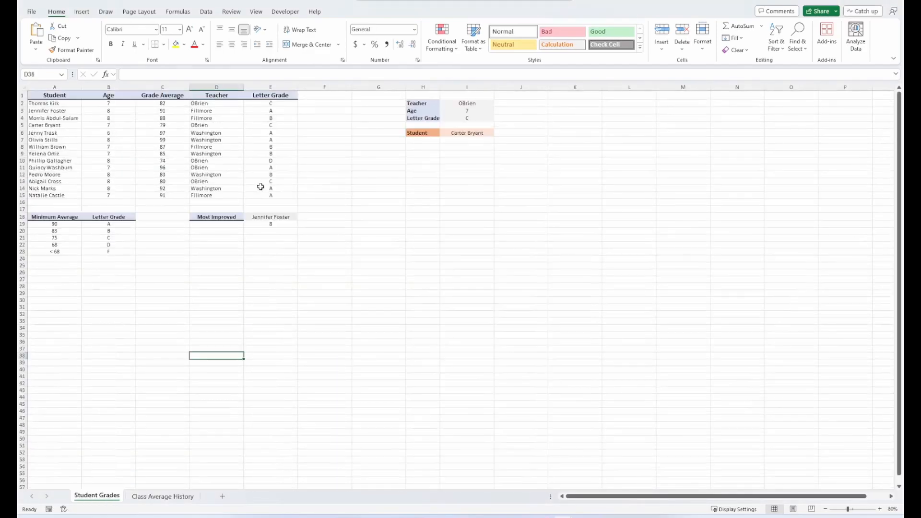
left_click(270, 111)
type("D")
key("Return")
key("Down")
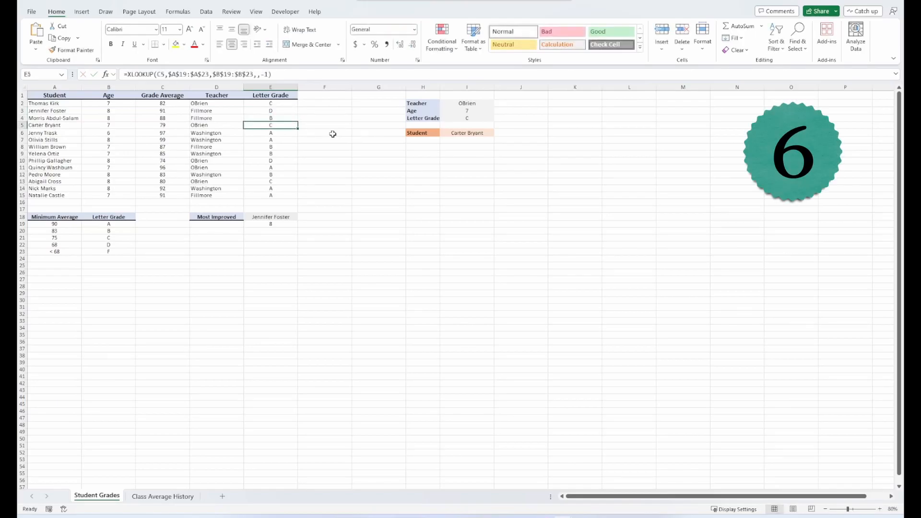
key("ctrl+s")
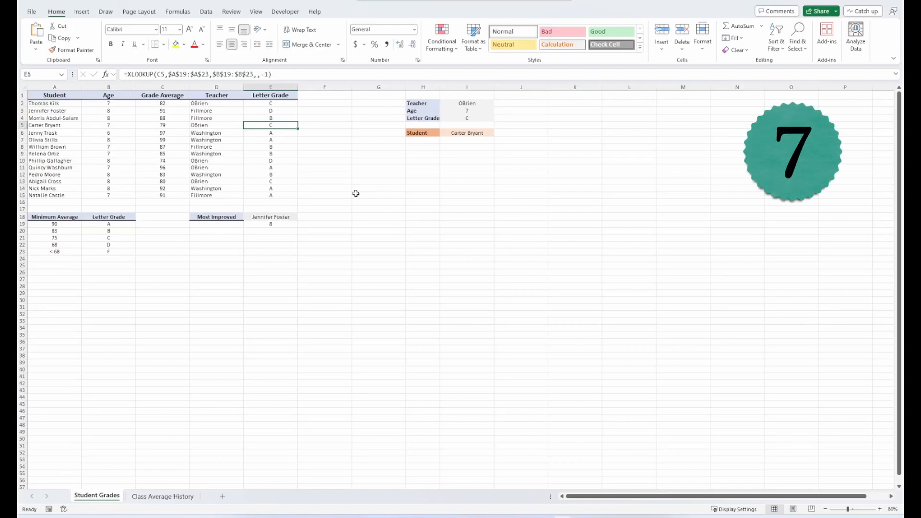
- Close the Student Grades, blank and sales Data workbooks, then reopen Data from Recent
key("ctrl+w")
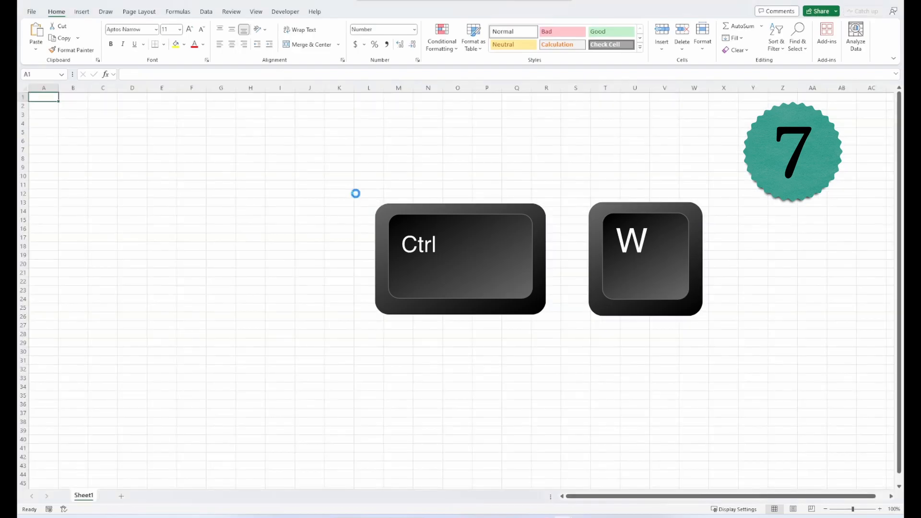
key("ctrl+w")
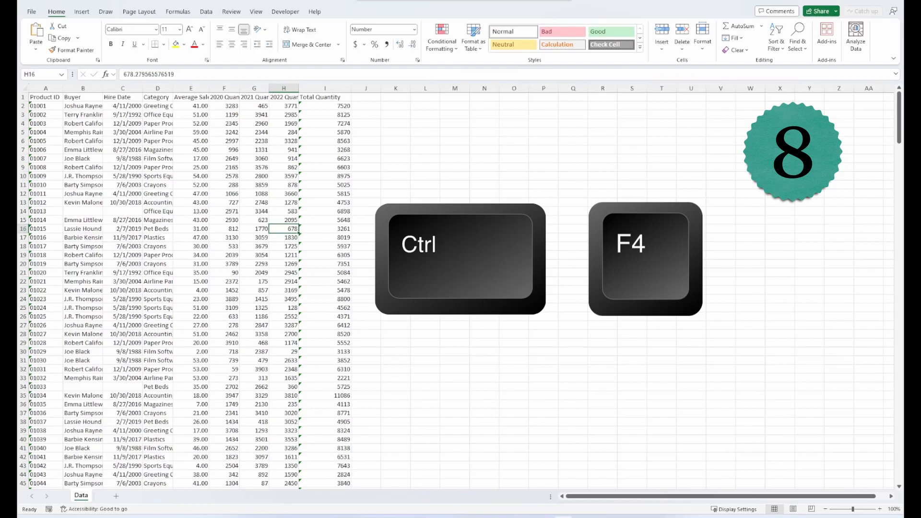
key("ctrl+F4")
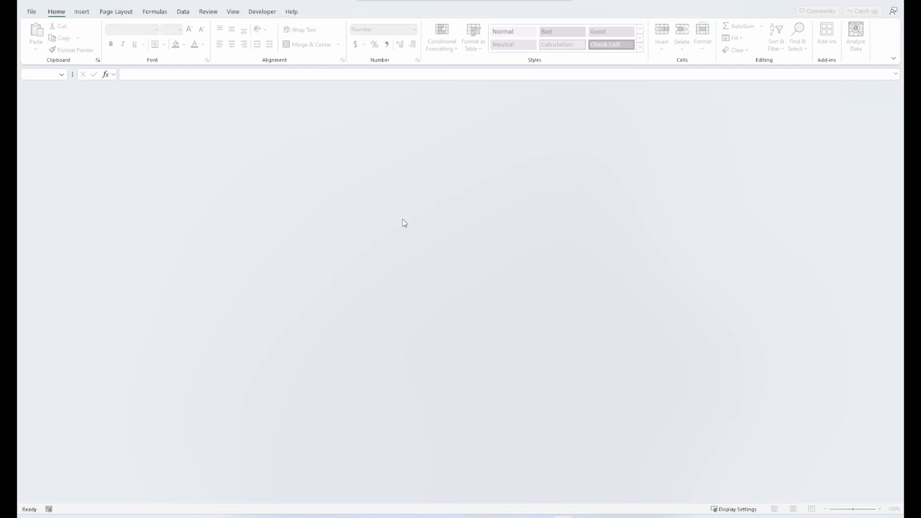
key("ctrl+o")
left_click(377, 197)
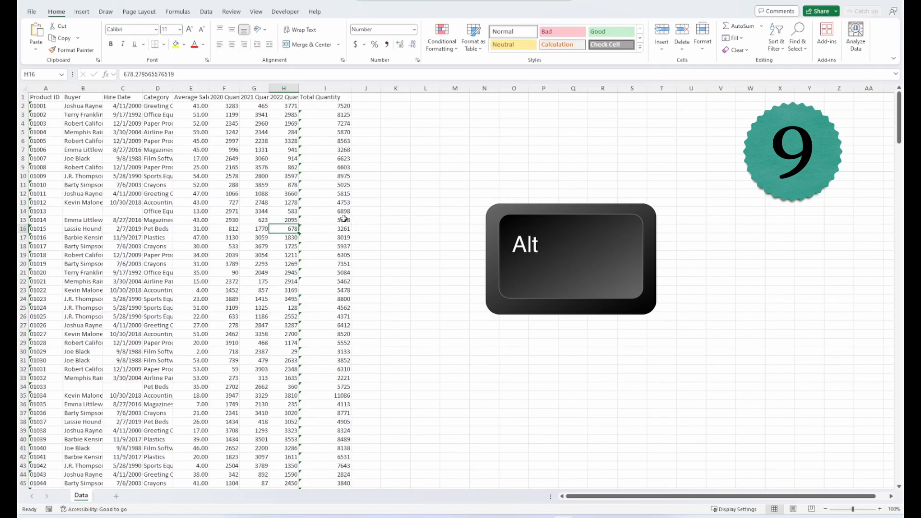
- Show the Formulas ribbon tab via KeyTips and jump to cell A2 of the sales data
key("alt")
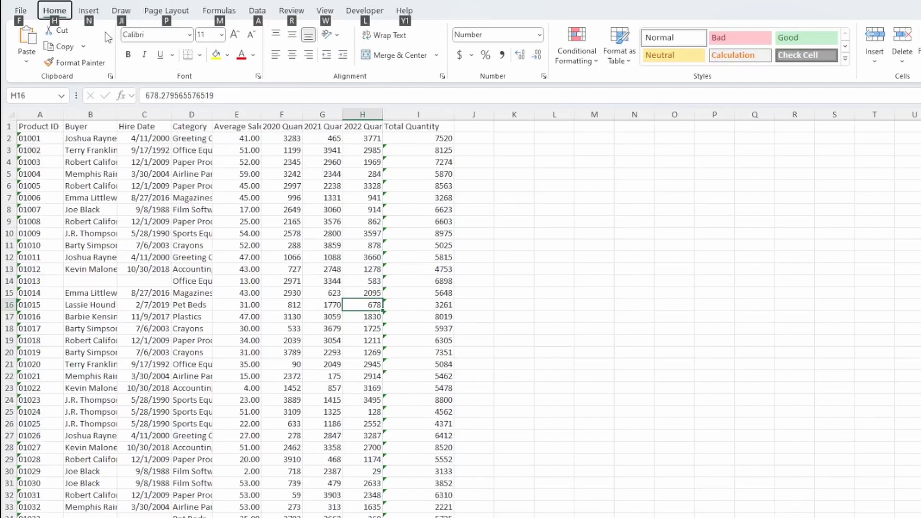
key("Right")
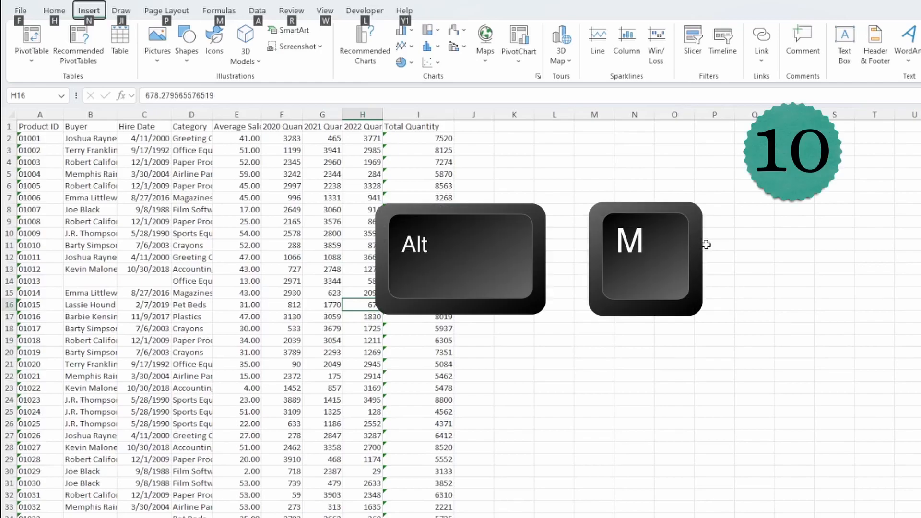
key("m")
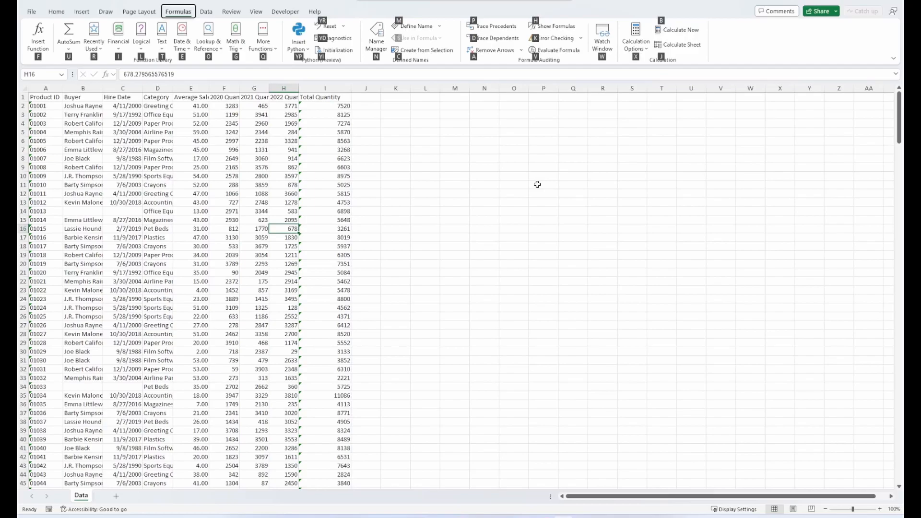
left_click(537, 185)
key("ctrl+Home")
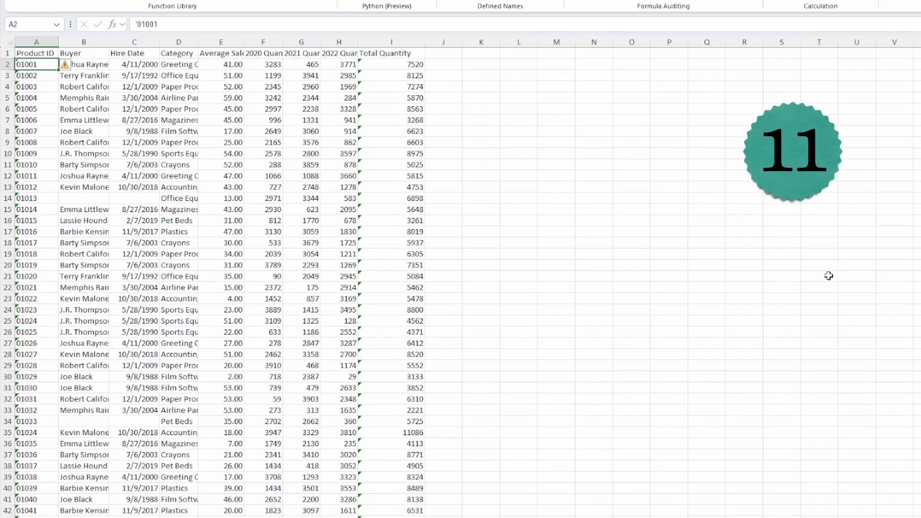
key("Tab")
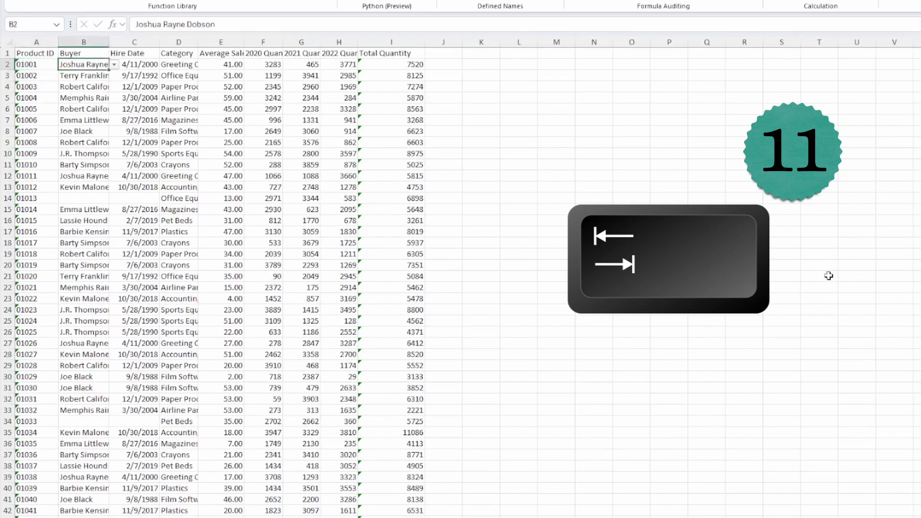
key("Tab")
key("Tab")
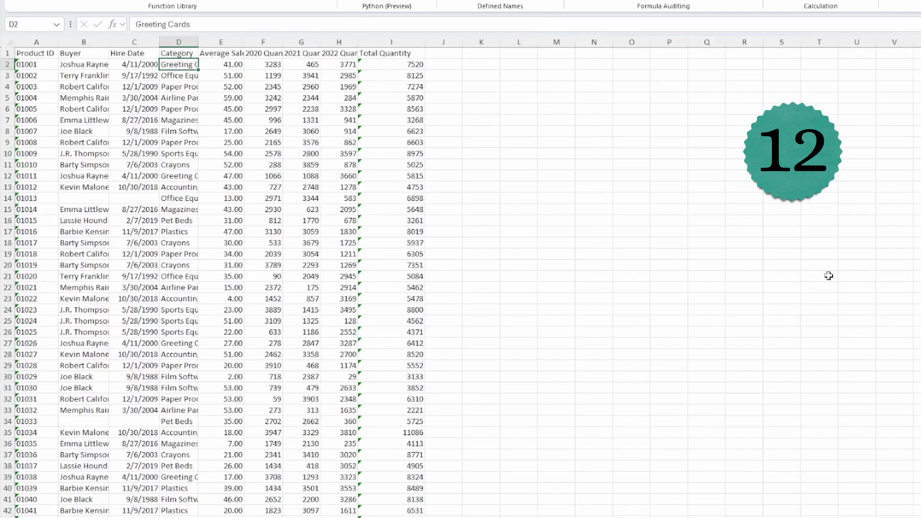
key("shift+Tab")
key("shift+Tab")
key("shift+Tab")
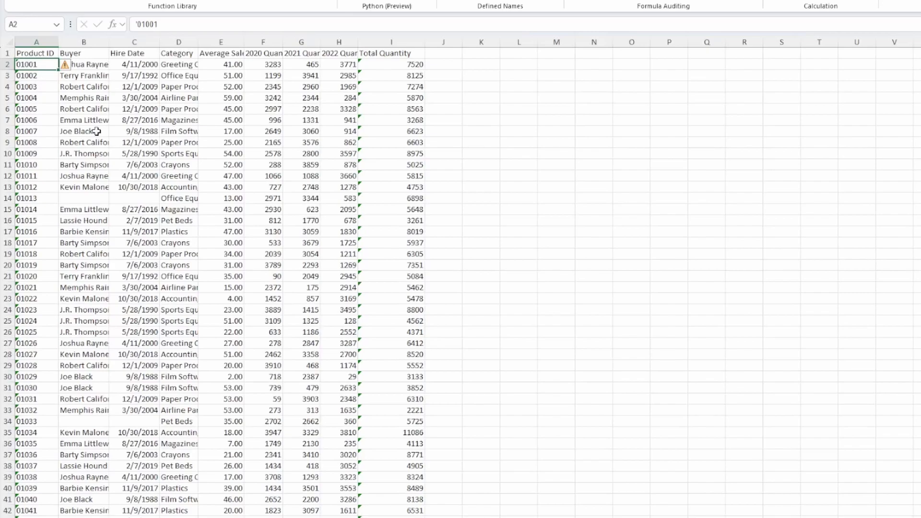
left_click(185, 199)
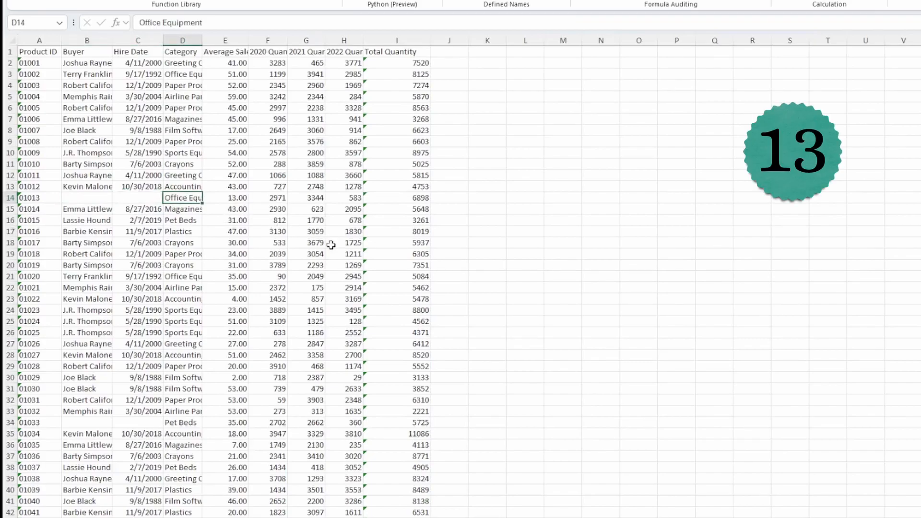
key("ctrl+shift+Right")
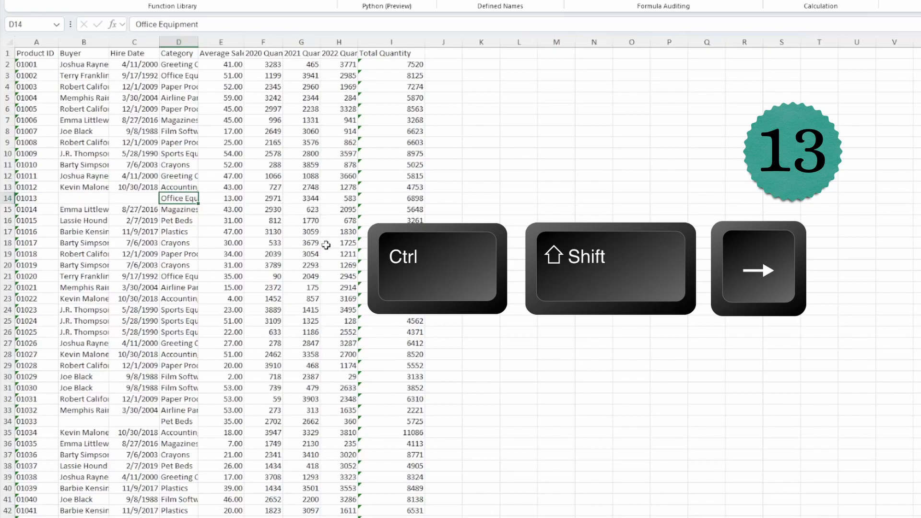
key("ctrl+shift+Right")
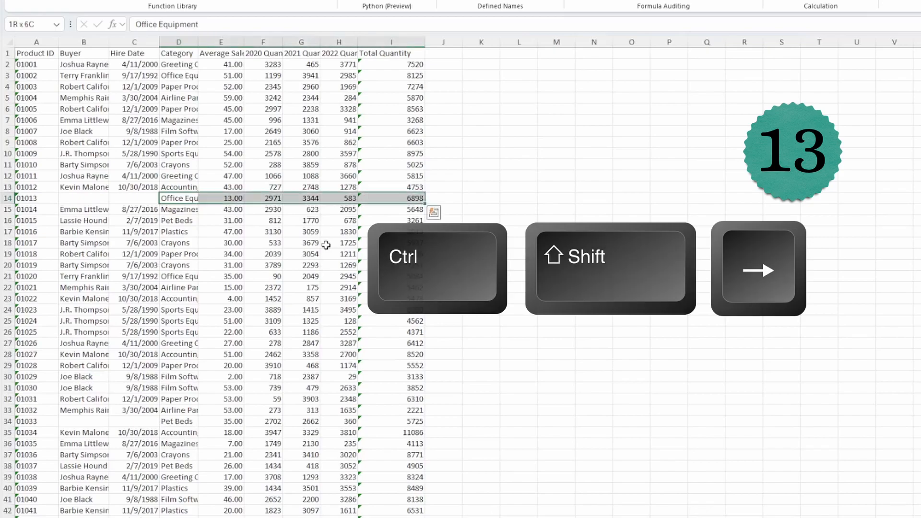
left_click(135, 199)
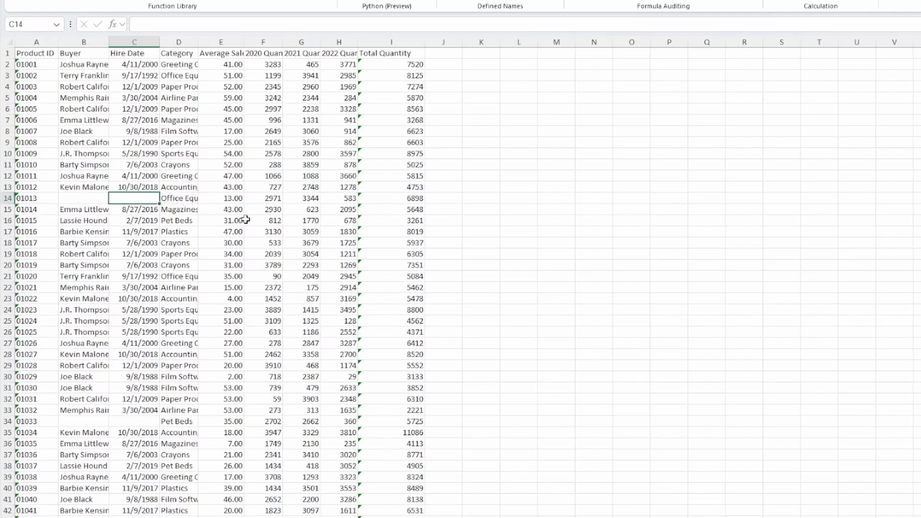
key("shift+Right")
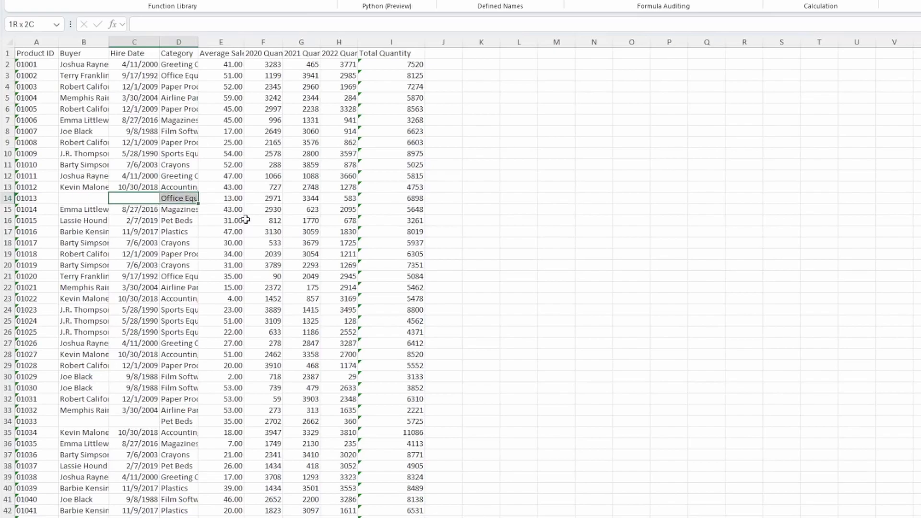
key("shift+Right")
key("shift+Right")
key("shift+Right")
key("shift+Right")
key("shift+Right")
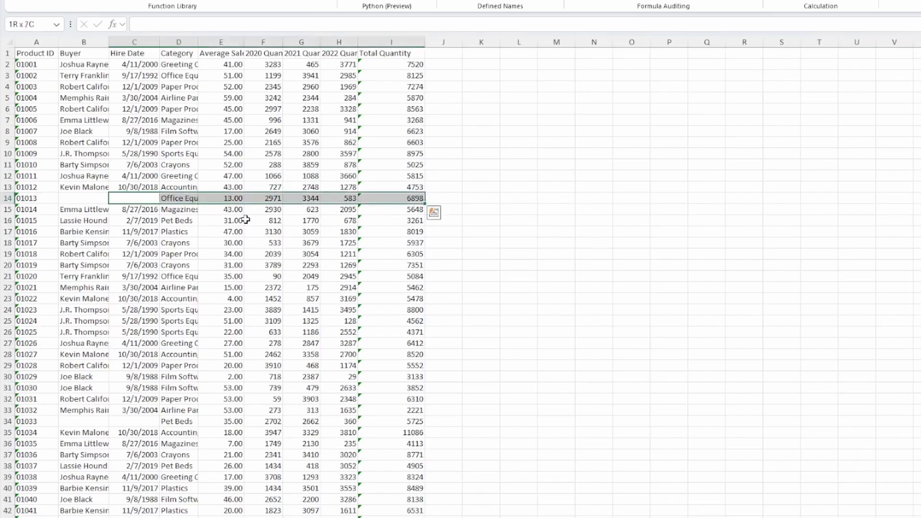
left_click(277, 221)
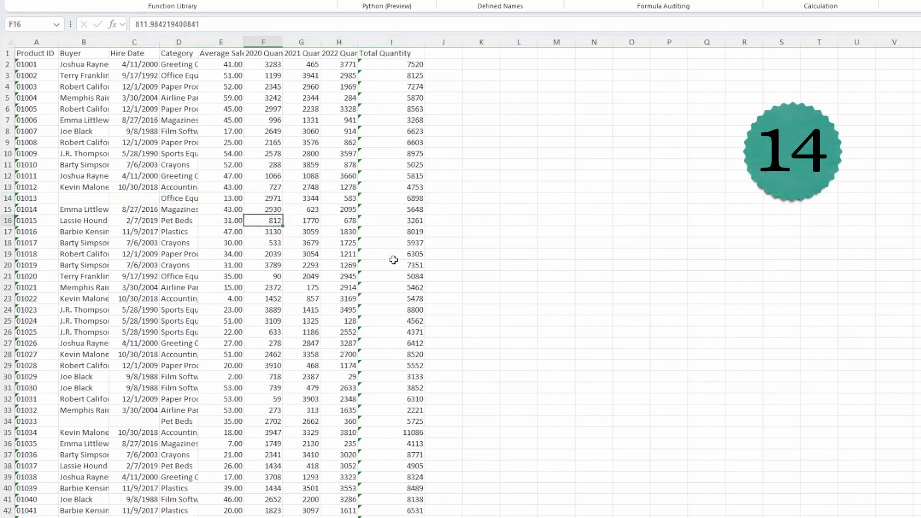
key("ctrl+shift+Left")
key("ctrl+shift+Left")
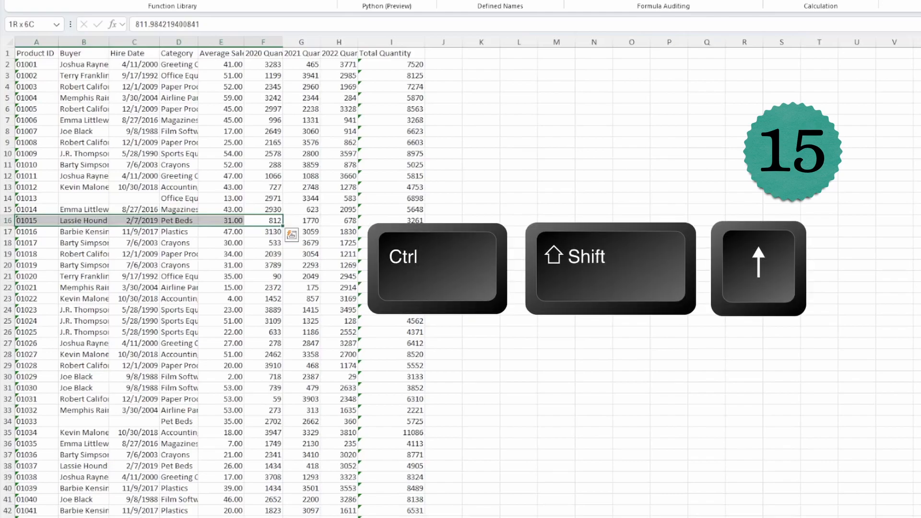
key("ctrl+shift+Up")
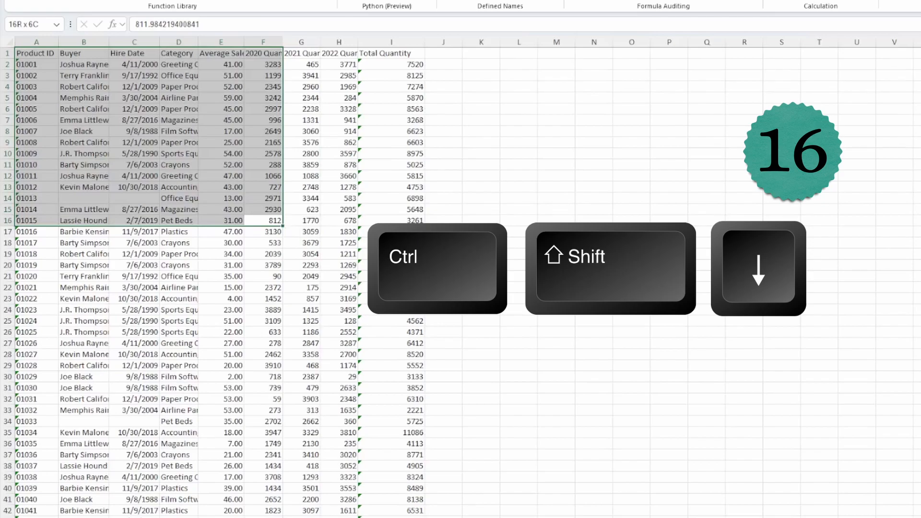
key("ctrl+shift+Down")
left_click(233, 176)
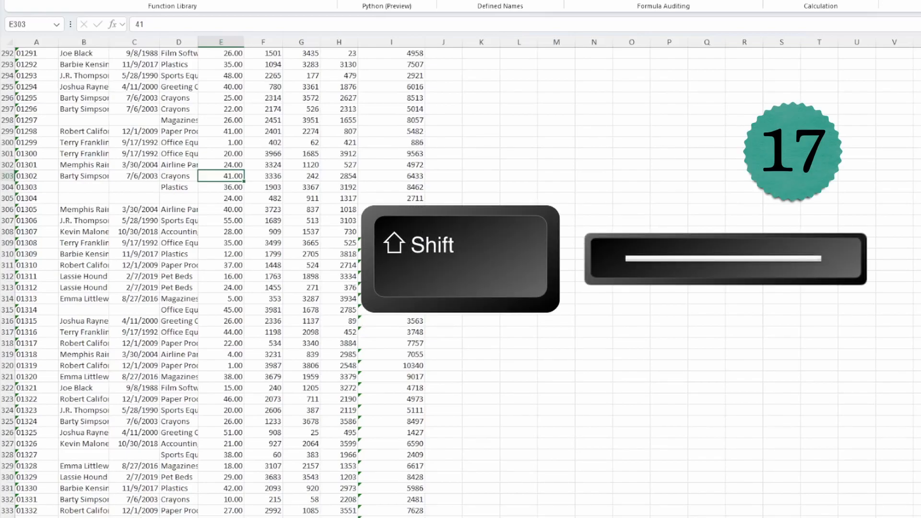
- Select row 303, column F and the whole sheet, then jump to the last used cell I336
key("shift+space")
left_click(271, 133)
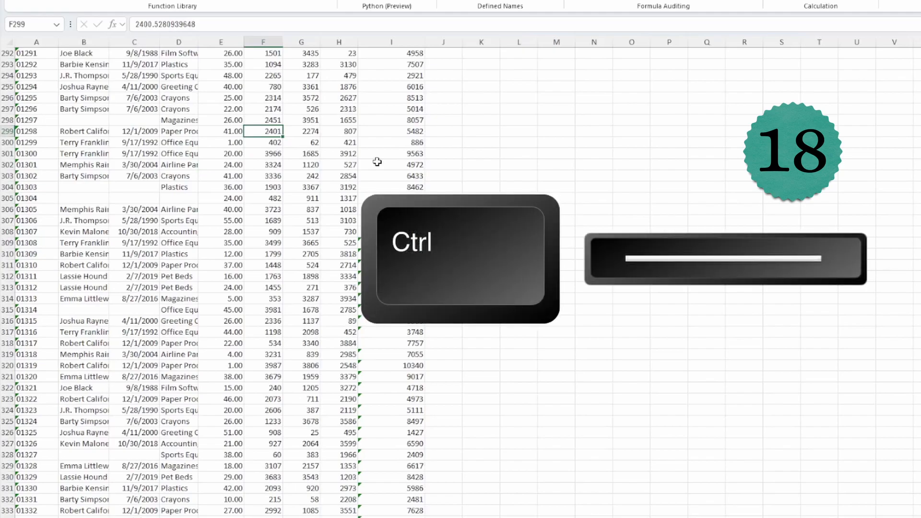
key("ctrl+space")
key("shift+space")
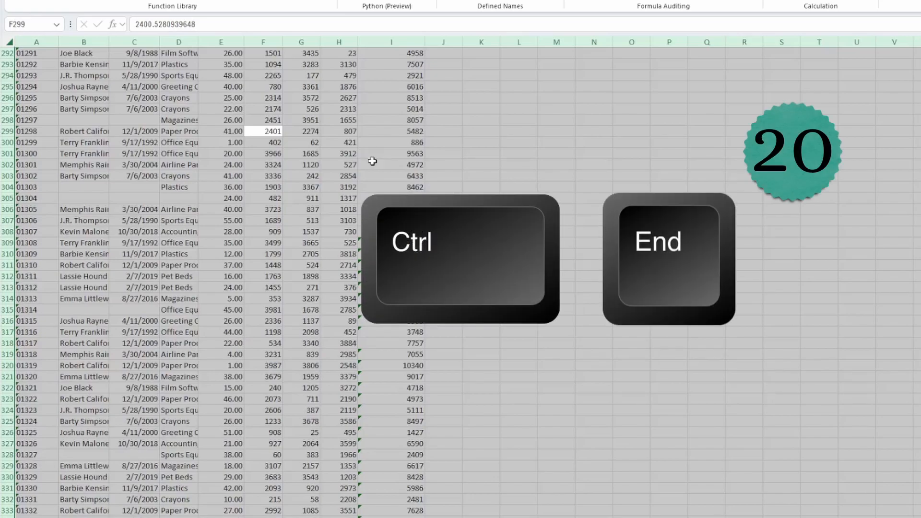
key("ctrl+End")
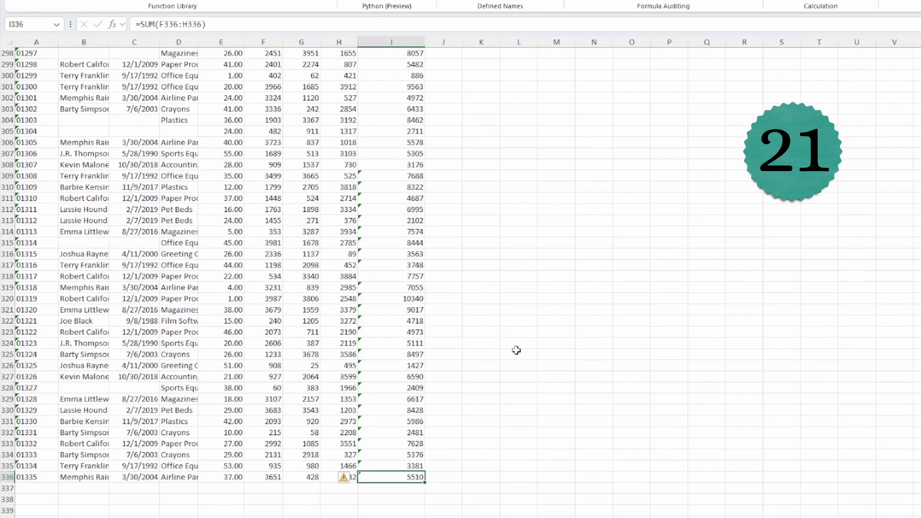
- Go to the start of row 336, then to A1, and bring up the Go To dialog
key("Home")
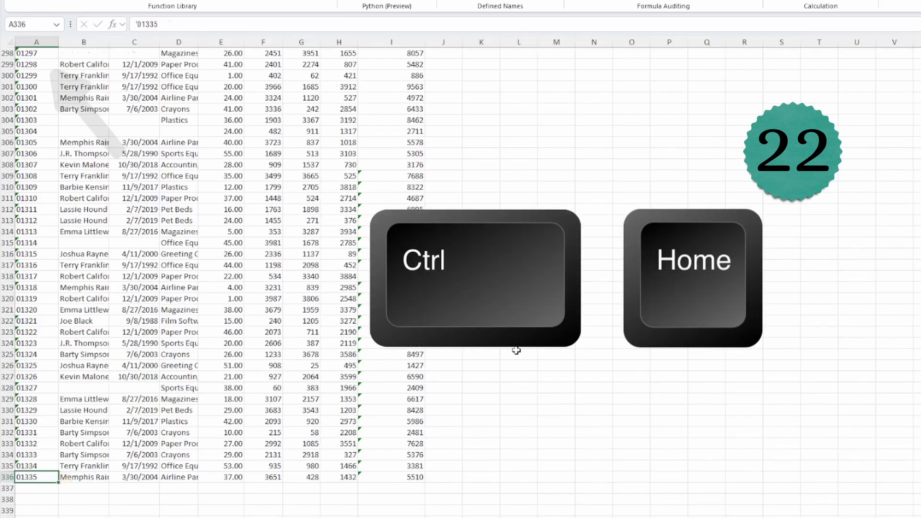
key("ctrl+Home")
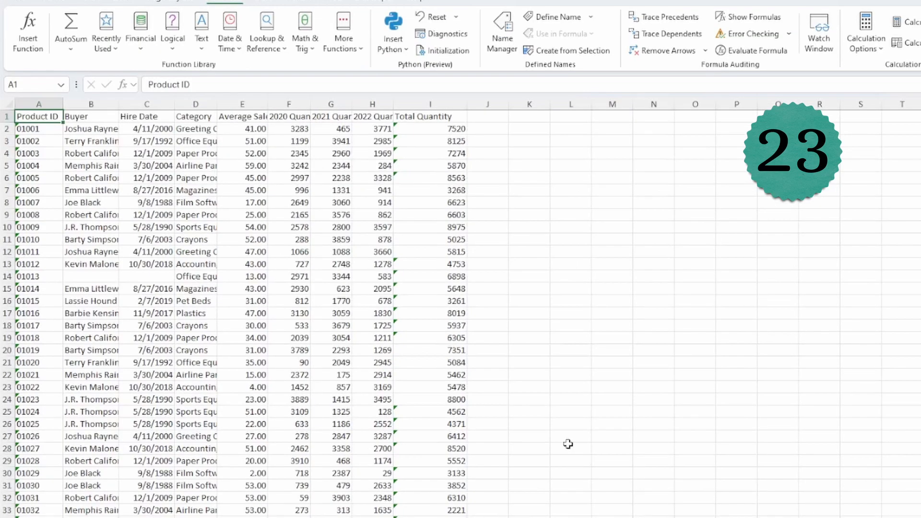
key("ctrl+g")
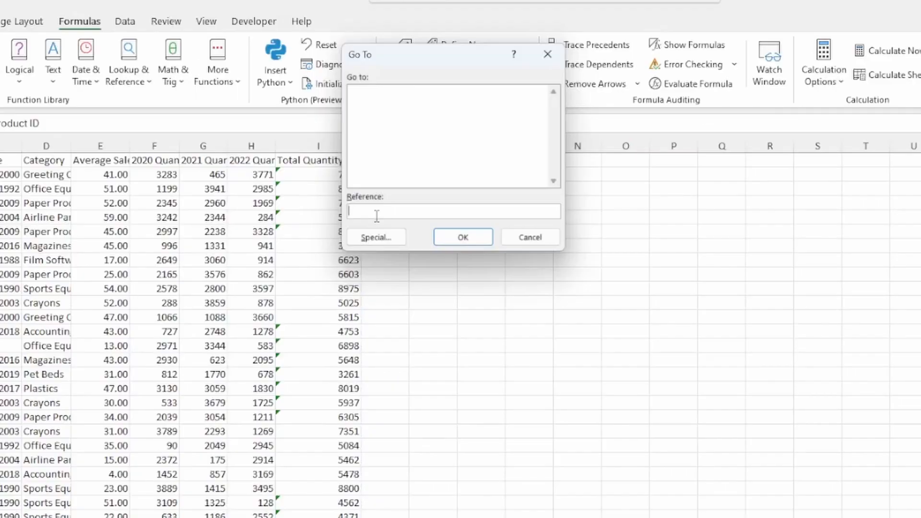
- Go to cell E250 through the Go To dialog
type("e250")
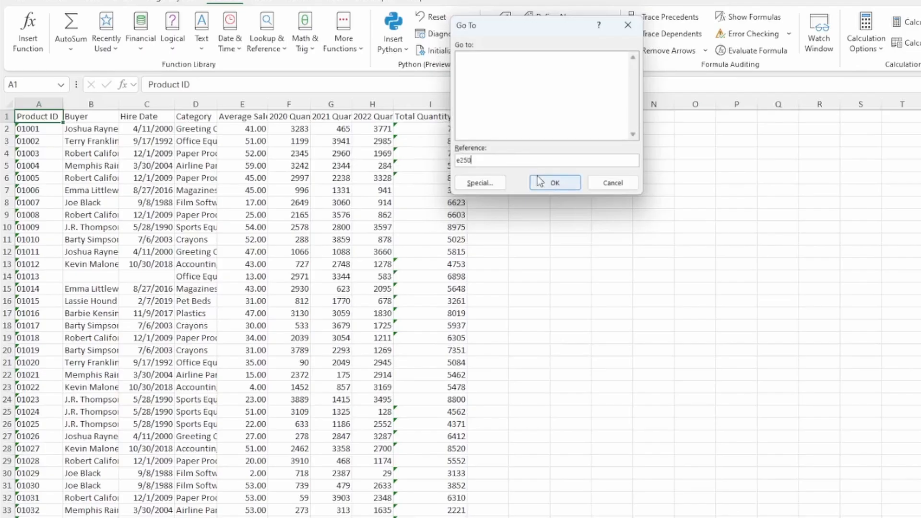
left_click(540, 181)
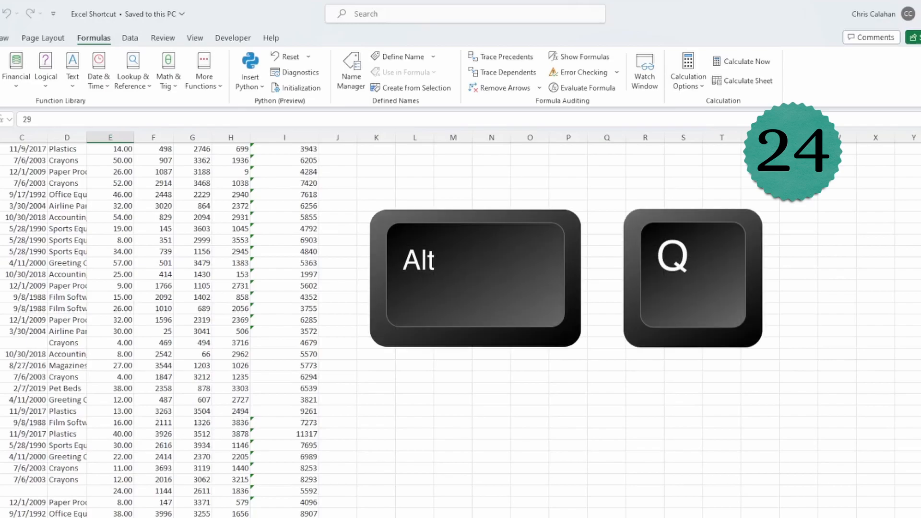
key("alt+q")
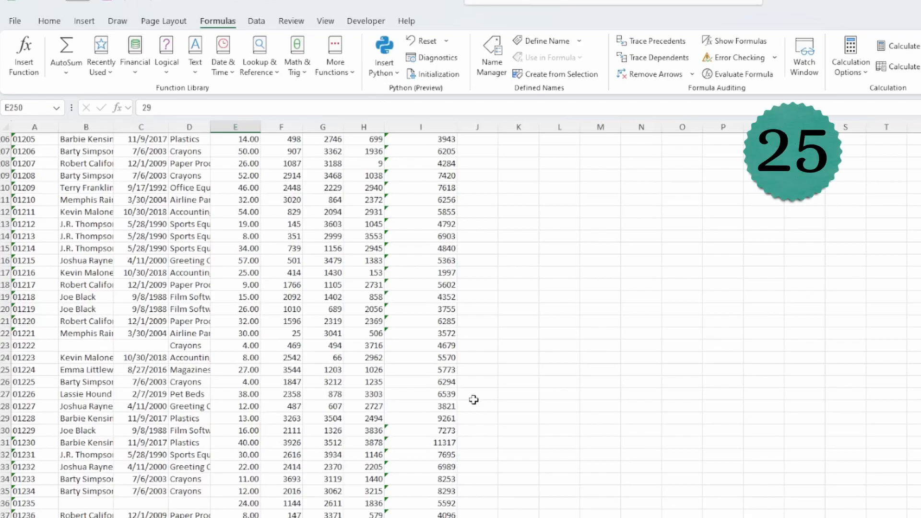
key("ctrl+F1")
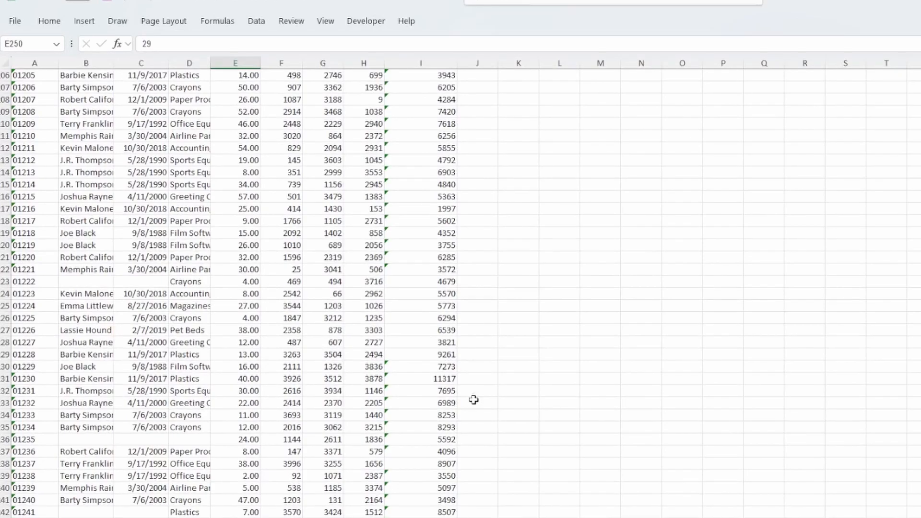
key("ctrl+F1")
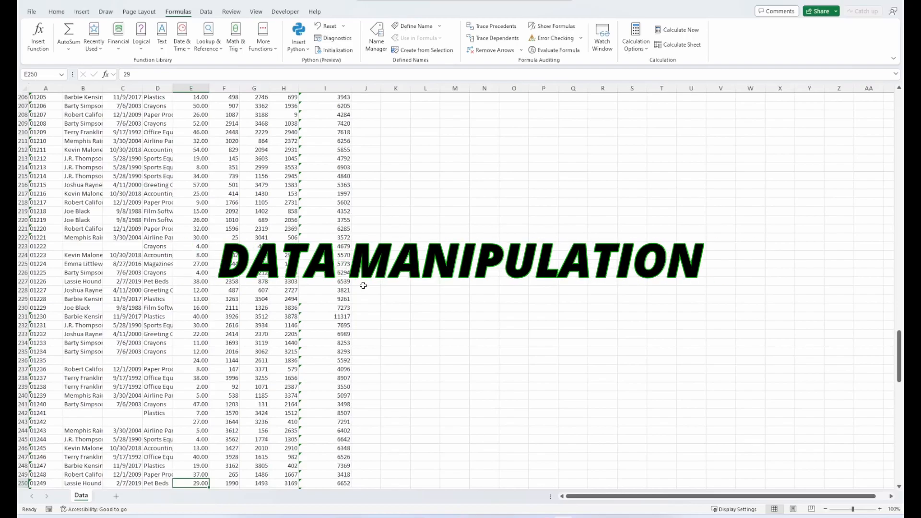
- Copy B207:D209 (buyer, hire date, category), paste it into an empty cell, then return to A1
scroll(130, 274, "up", 4)
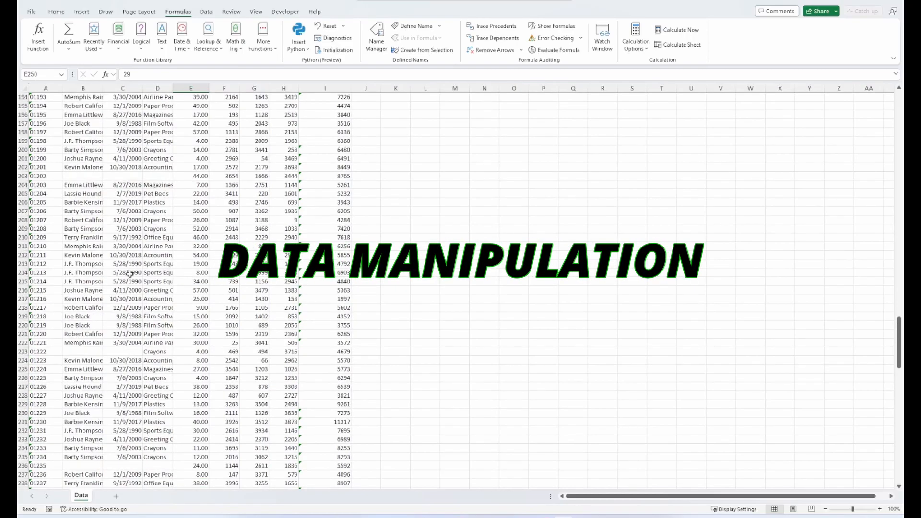
left_click_drag(81, 211, 147, 226)
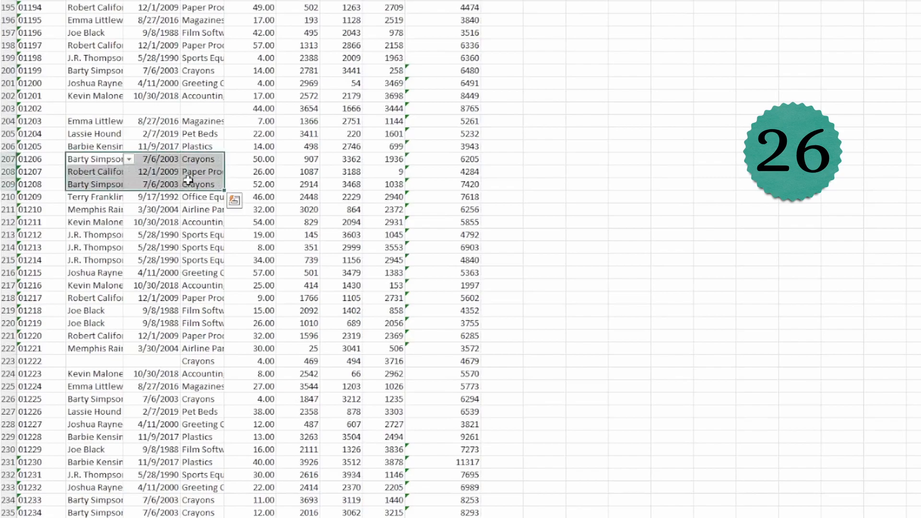
key("ctrl+c")
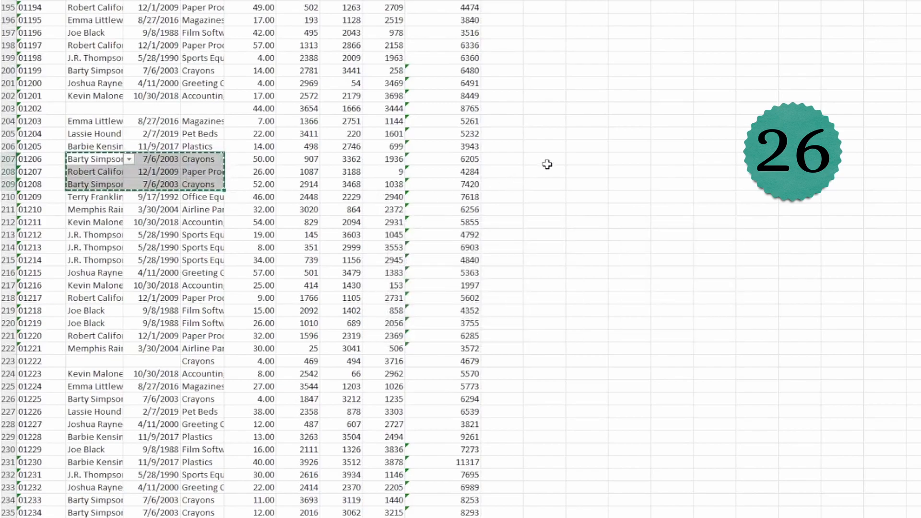
left_click(543, 159)
key("ctrl+v")
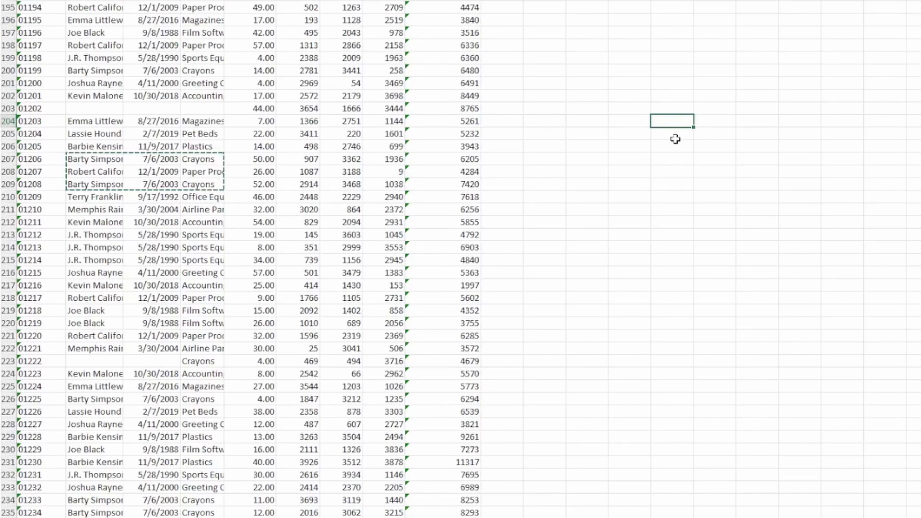
key("ctrl+Home")
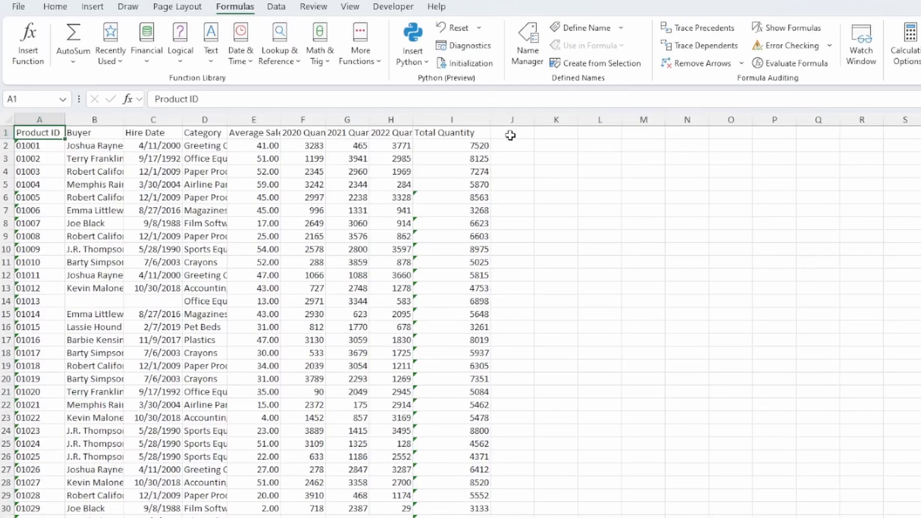
- Fill the Total Quantity heading right into J1, then redo and undo the J2 sum formula
left_click(510, 136)
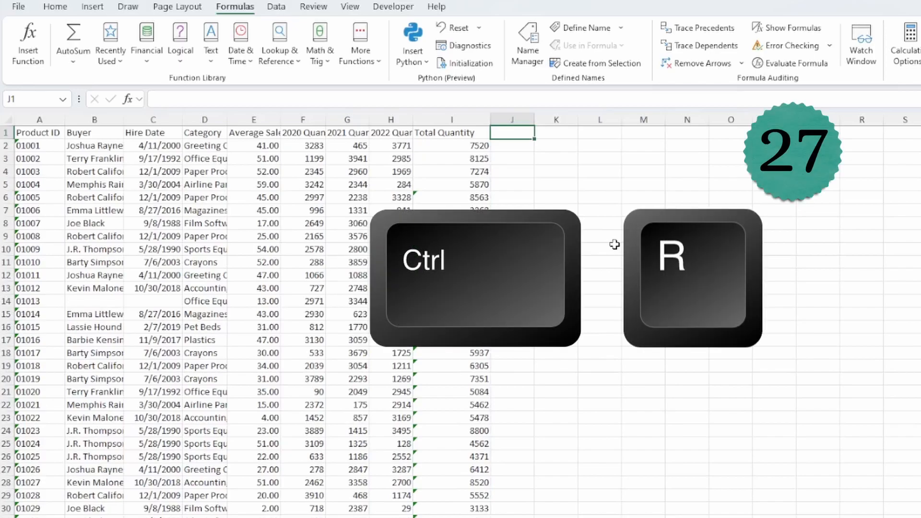
key("ctrl+r")
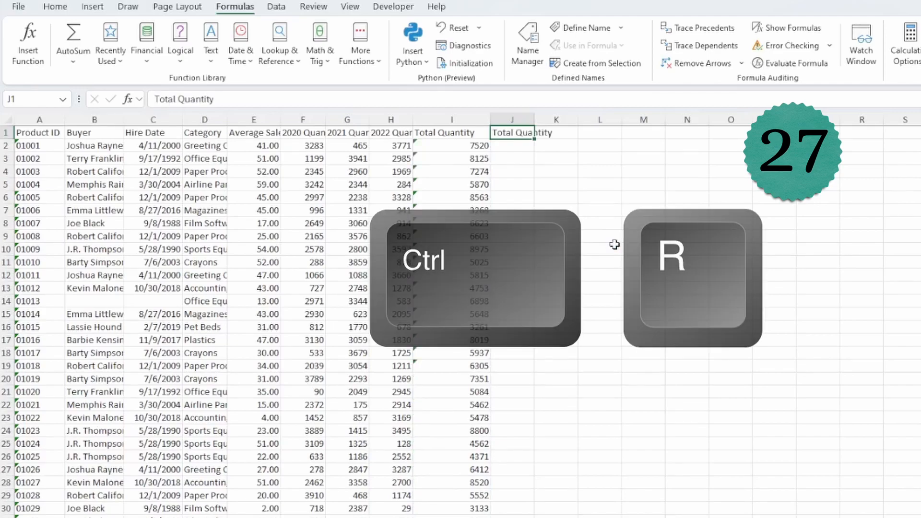
key("Down")
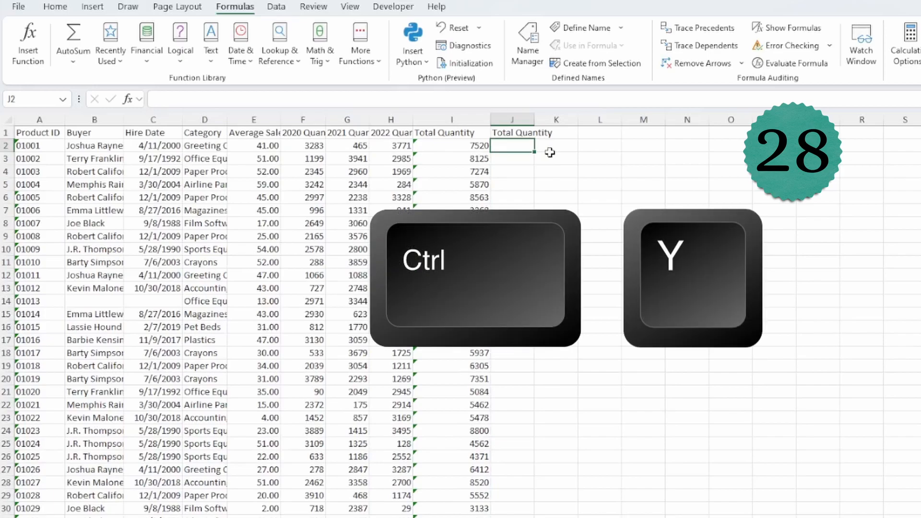
key("ctrl+y")
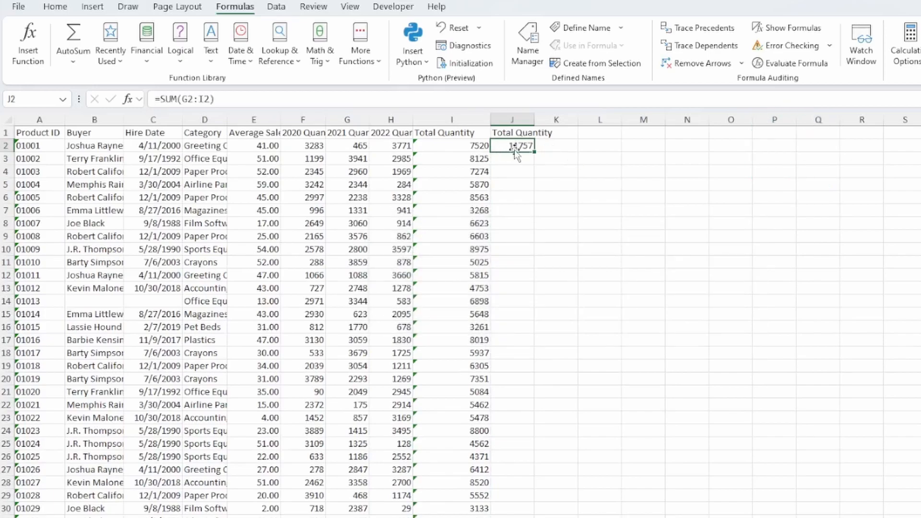
left_click(478, 146)
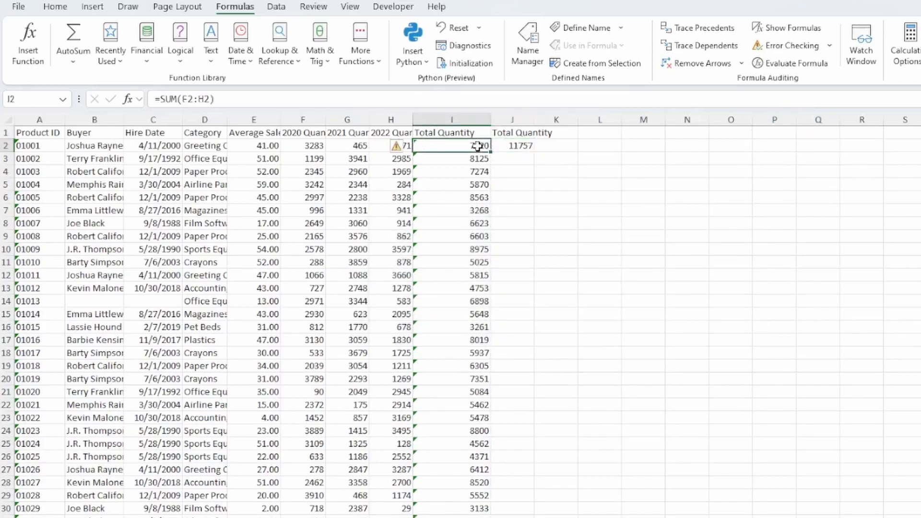
left_click(516, 146)
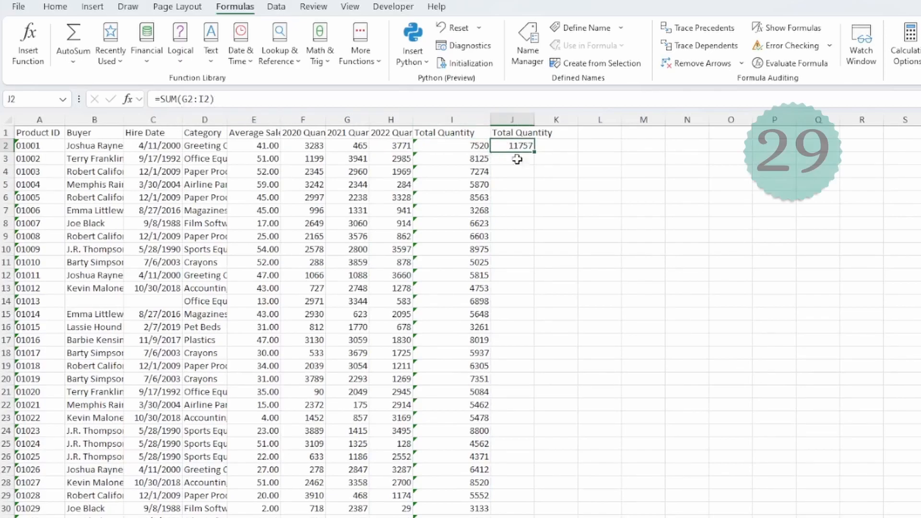
key("ctrl+z")
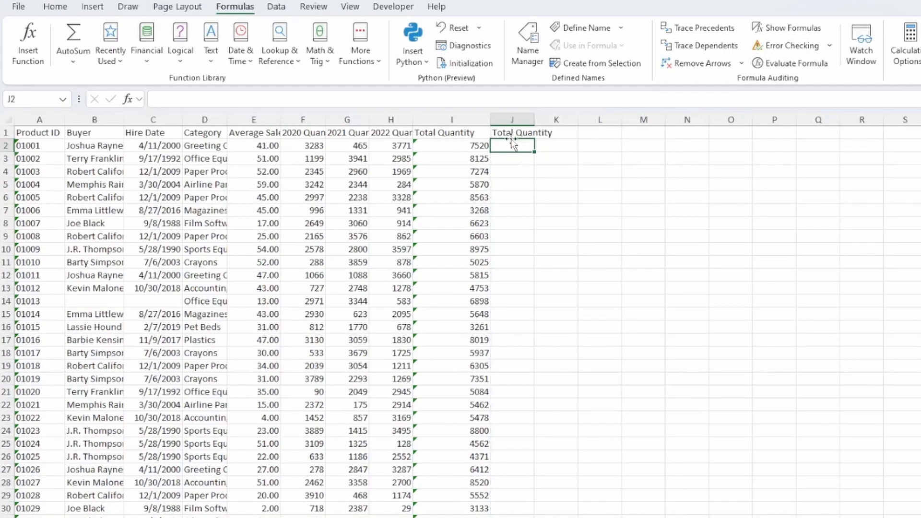
- Type the heading 'Total Average Sales' into J1
left_click(509, 133)
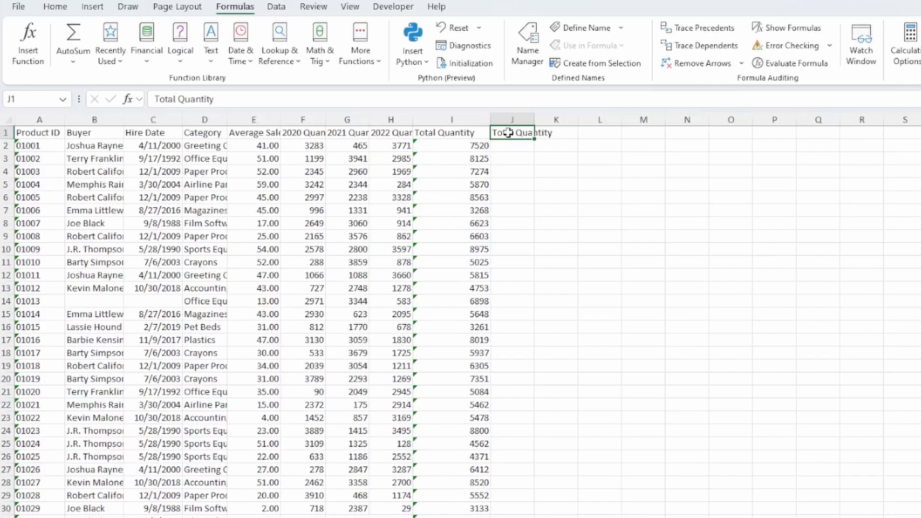
type("Total Averag")
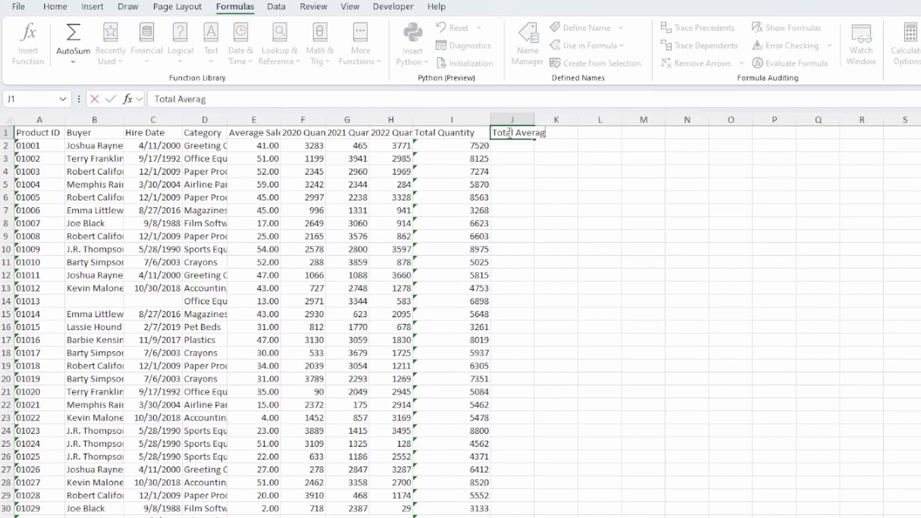
type("e Sales")
key("Return")
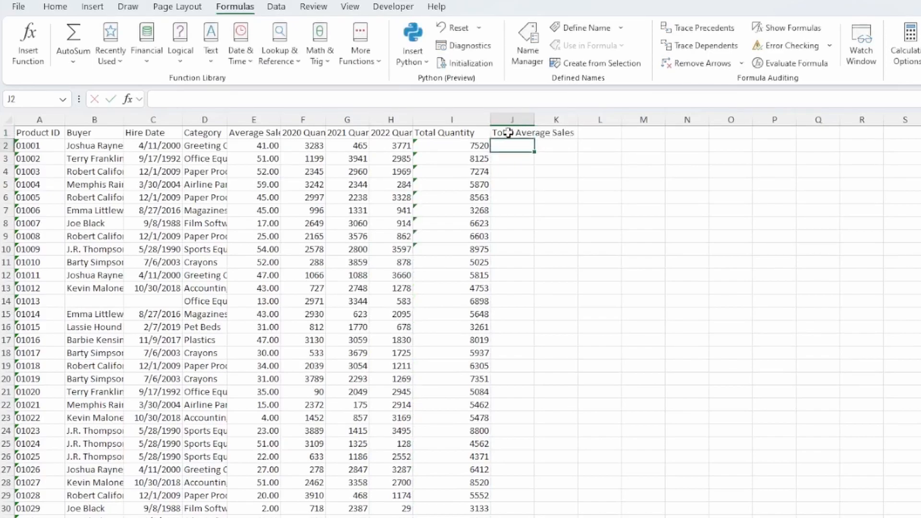
- Enter =I2*E2 in J2, returning 308314.3
type("=")
left_click(482, 145)
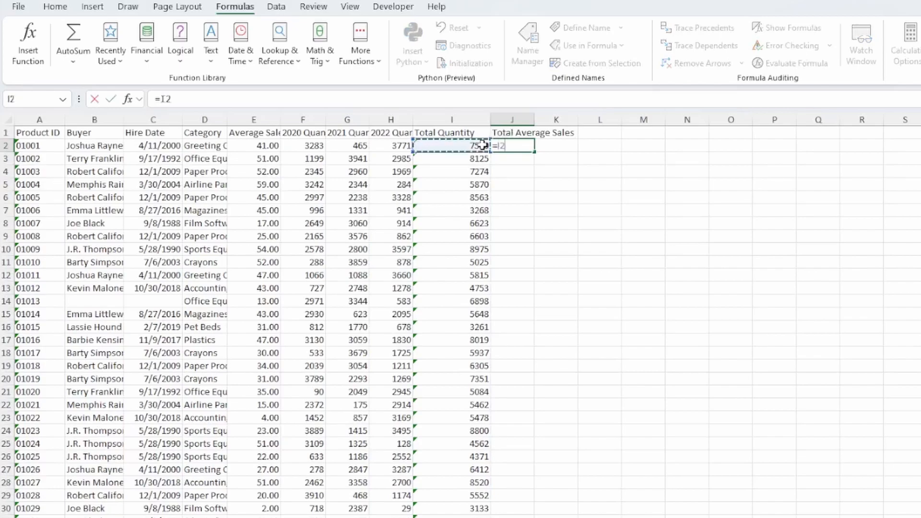
type("*")
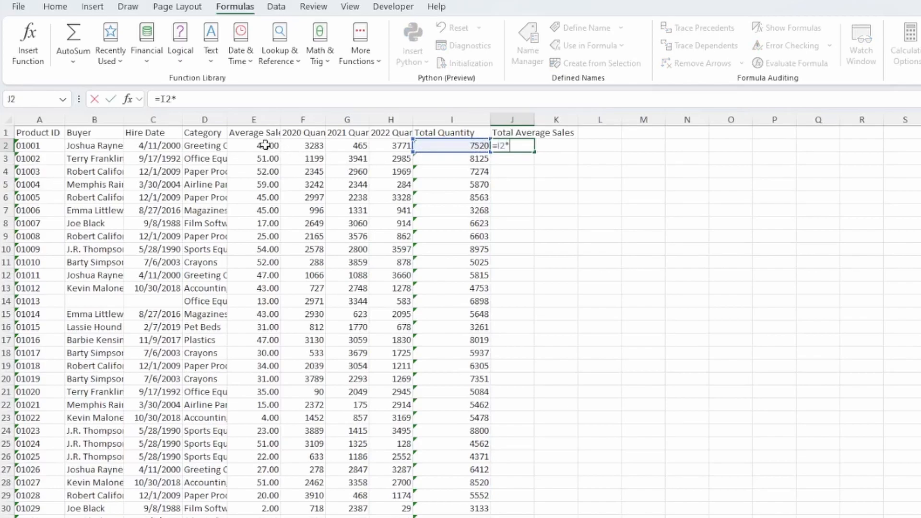
left_click(265, 144)
key("Return")
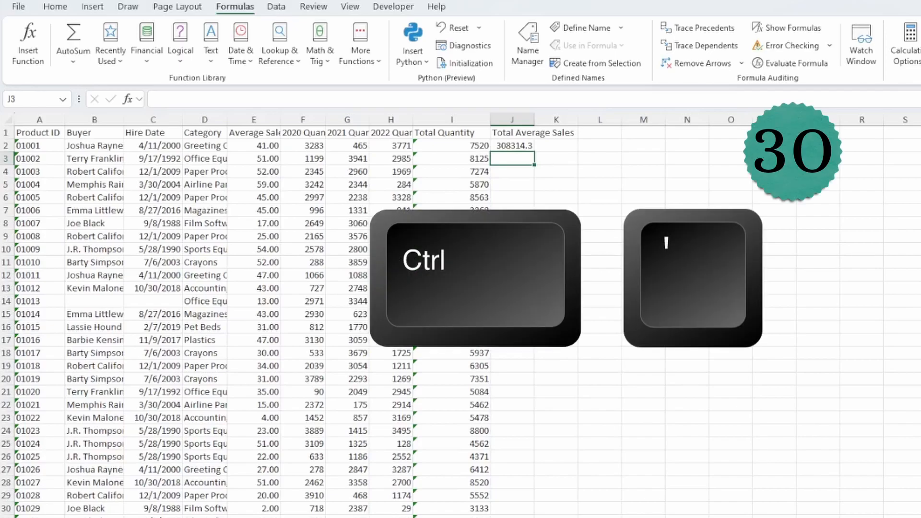
- Copy the formula from the cell above into J3
key("ctrl+apostrophe")
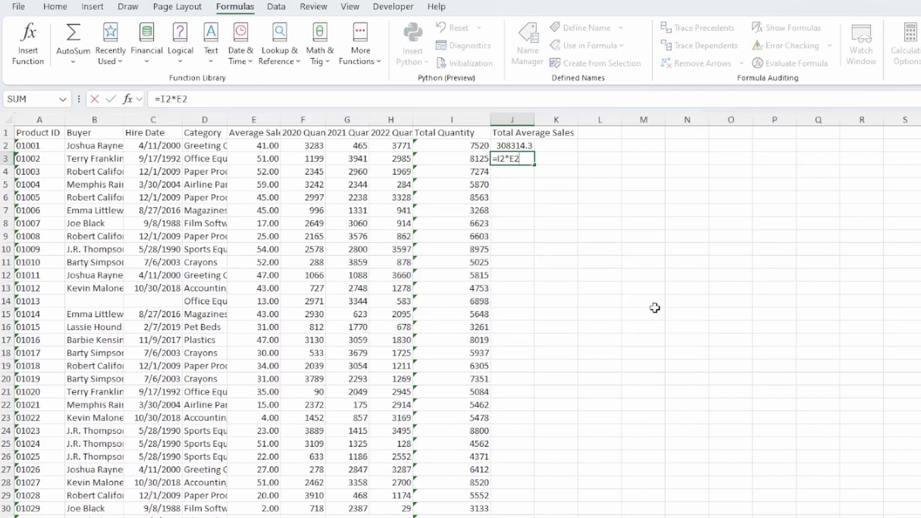
key("Return")
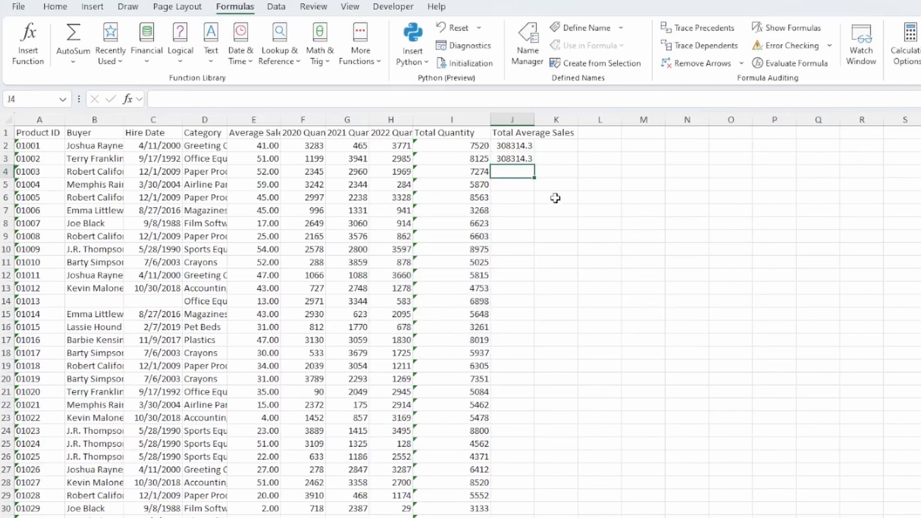
left_click(516, 161)
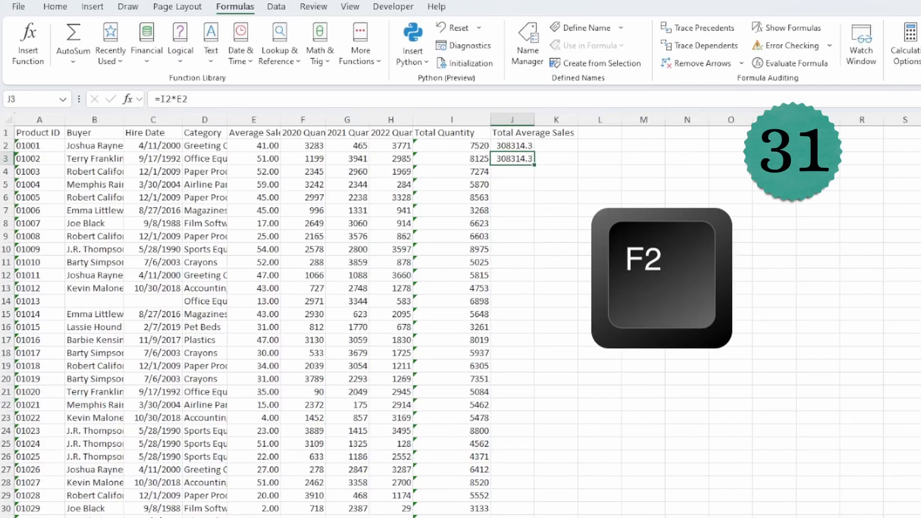
- Correct J3 to =$I3*$E3 with locked columns and select J3:J336
key("F2")
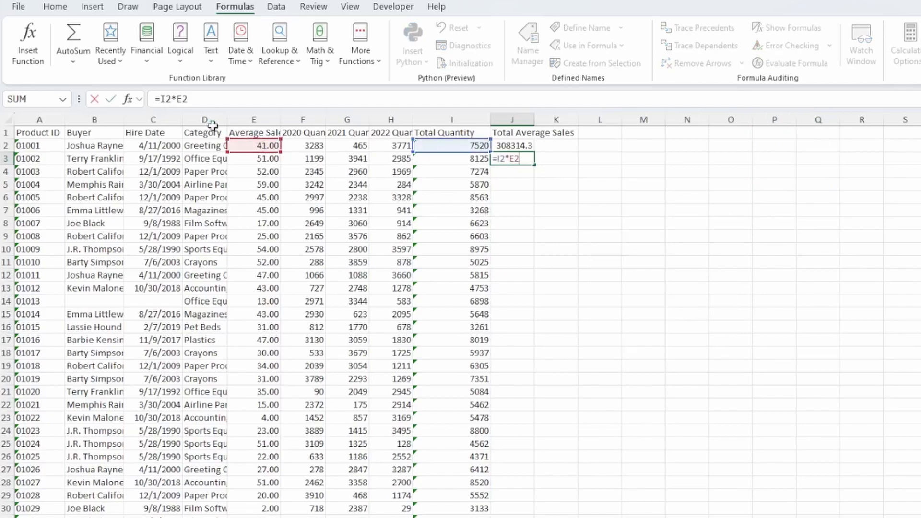
left_click(169, 103)
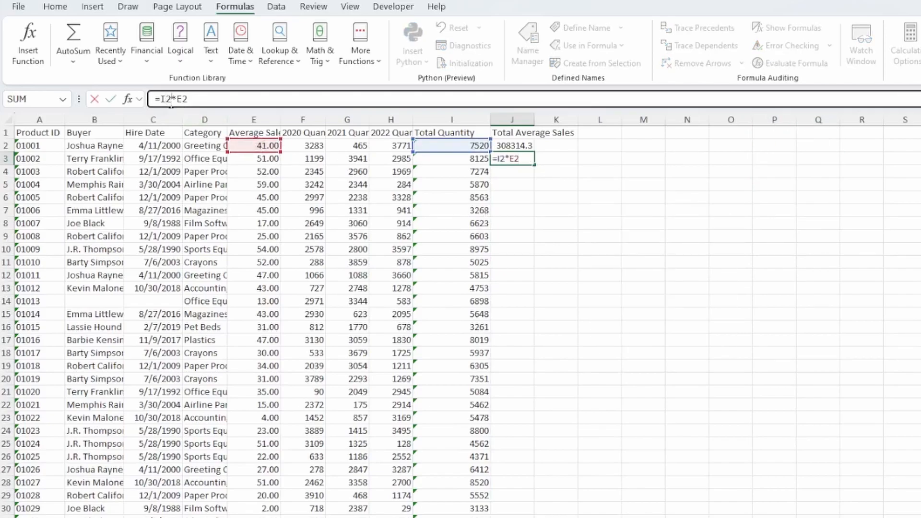
key("BackSpace")
type("3")
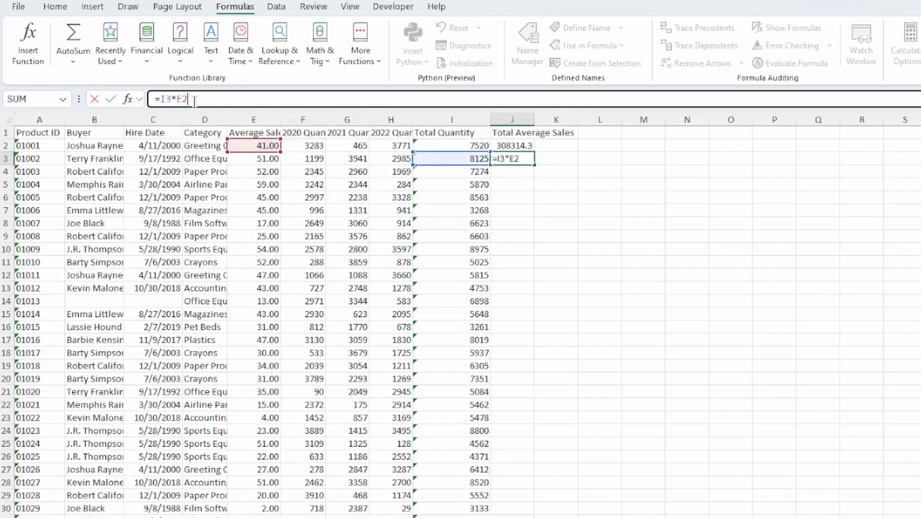
key("BackSpace")
type("3")
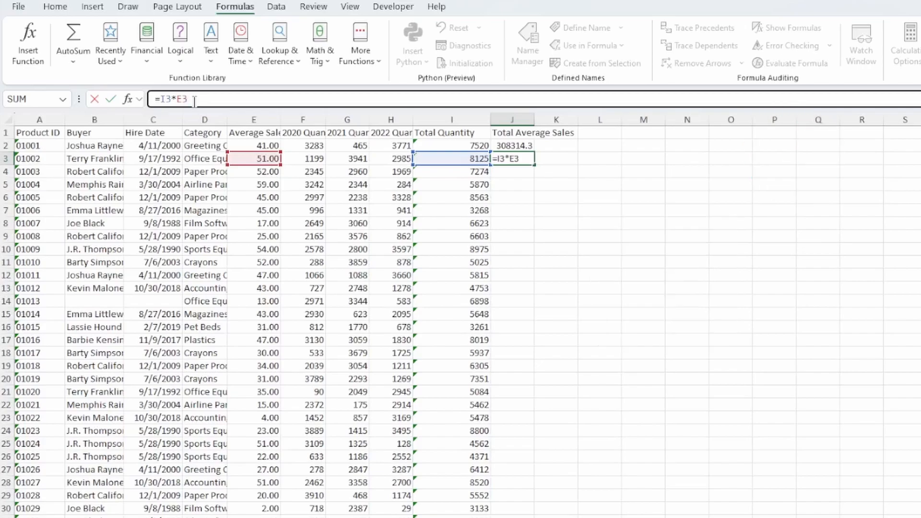
key("F4")
key("F4")
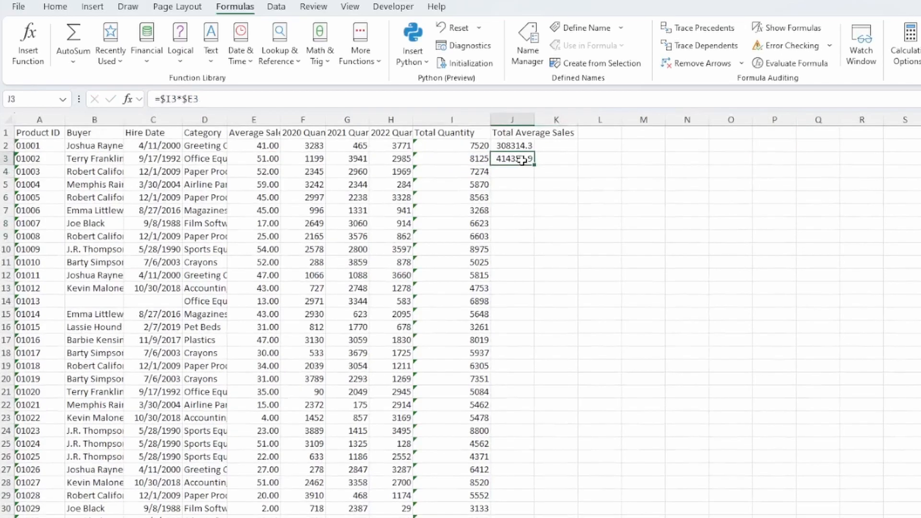
left_click_drag(522, 160, 512, 484)
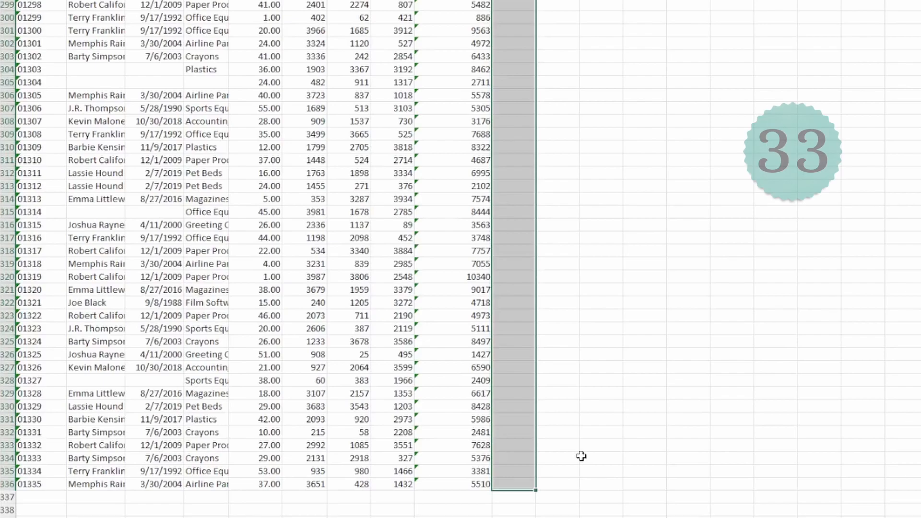
- Fill =$I3*$E3 down through J336, then toggle Show Formulas on and off to check
key("ctrl+d")
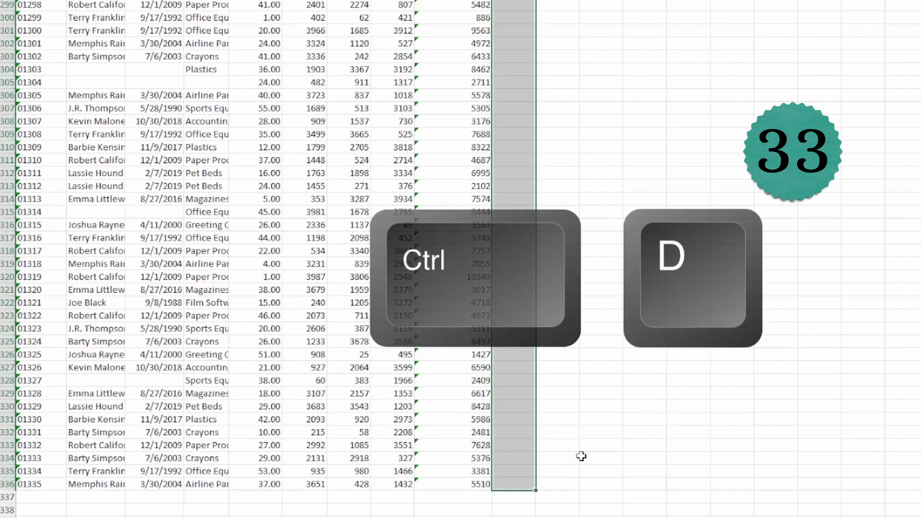
left_click(524, 484)
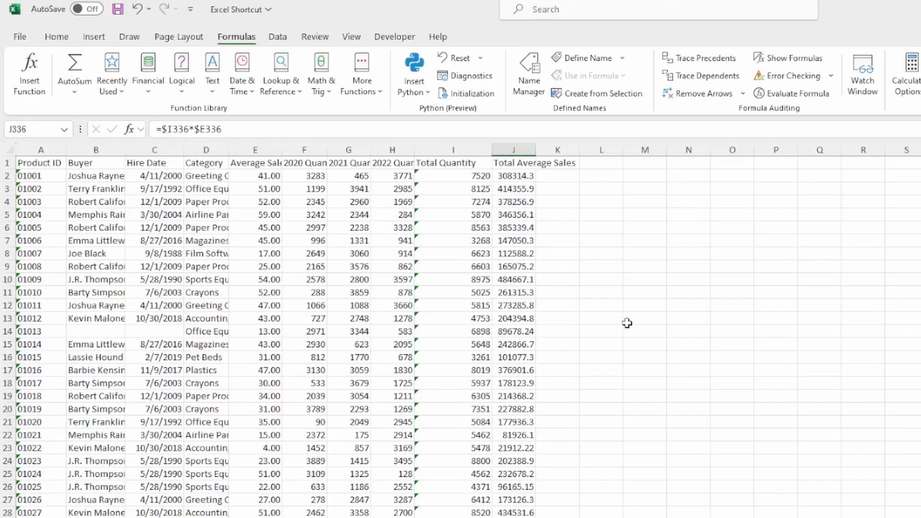
left_click(602, 255)
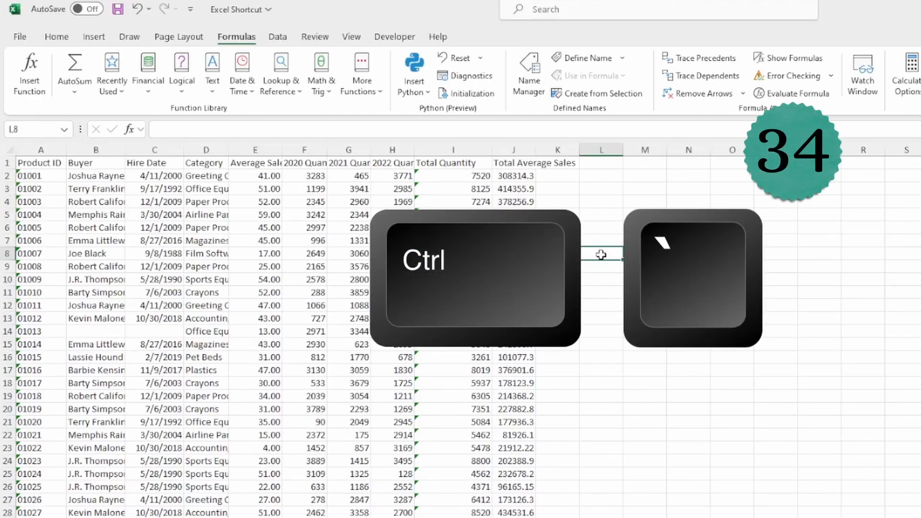
key("ctrl+grave")
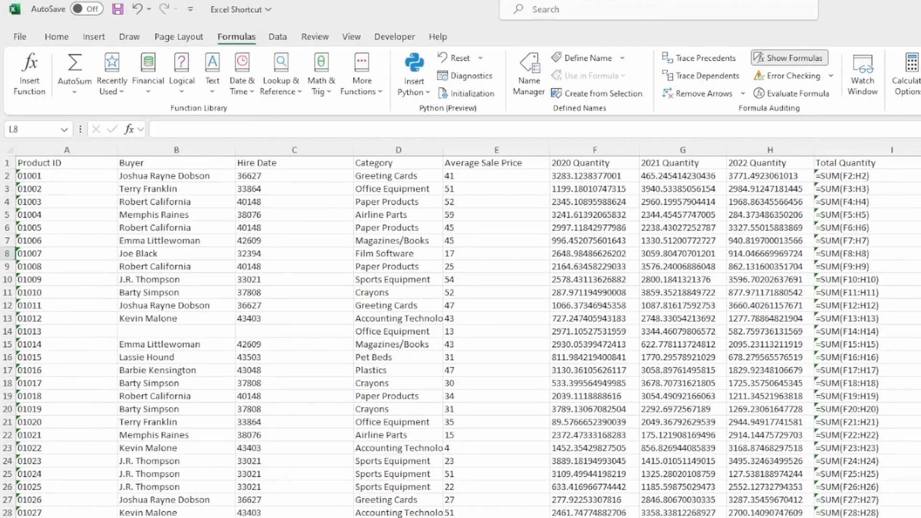
key("ctrl+grave")
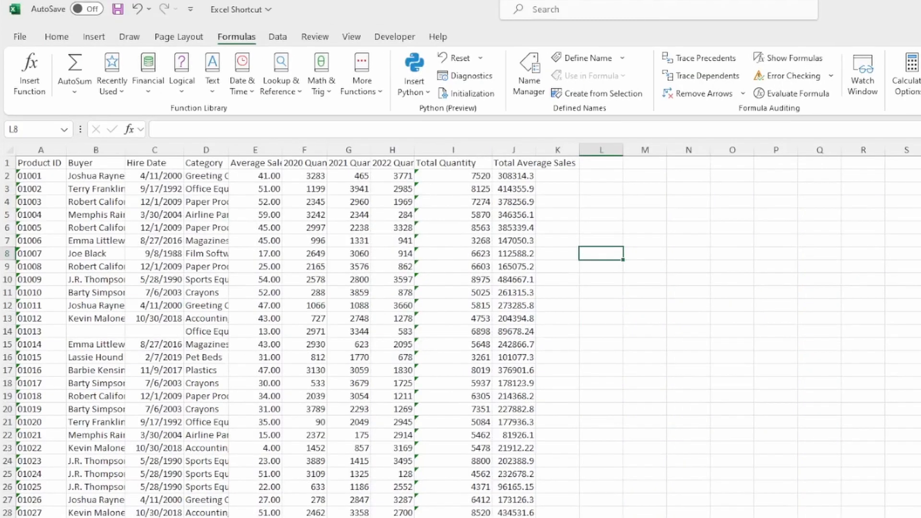
- AutoSum Average Sale Price in row 337 (9420.00) and copy the total across to column J
key("ctrl+End")
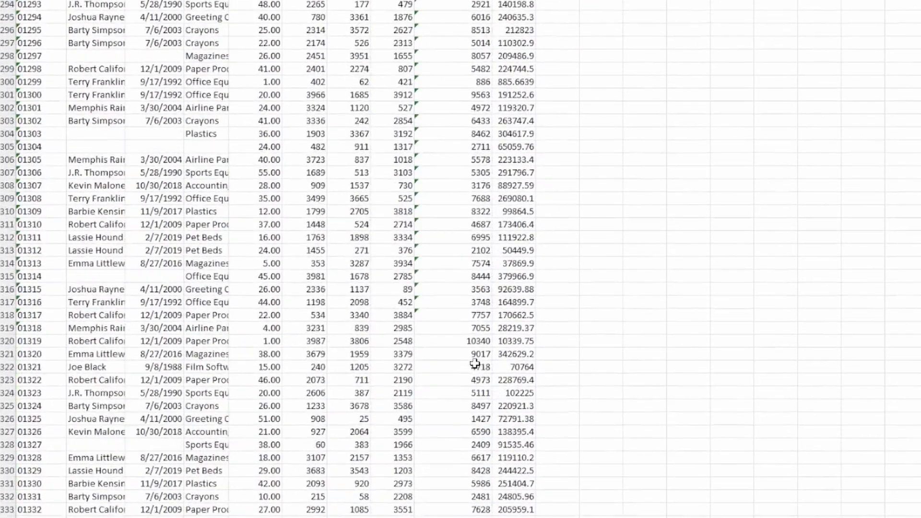
left_click(255, 406)
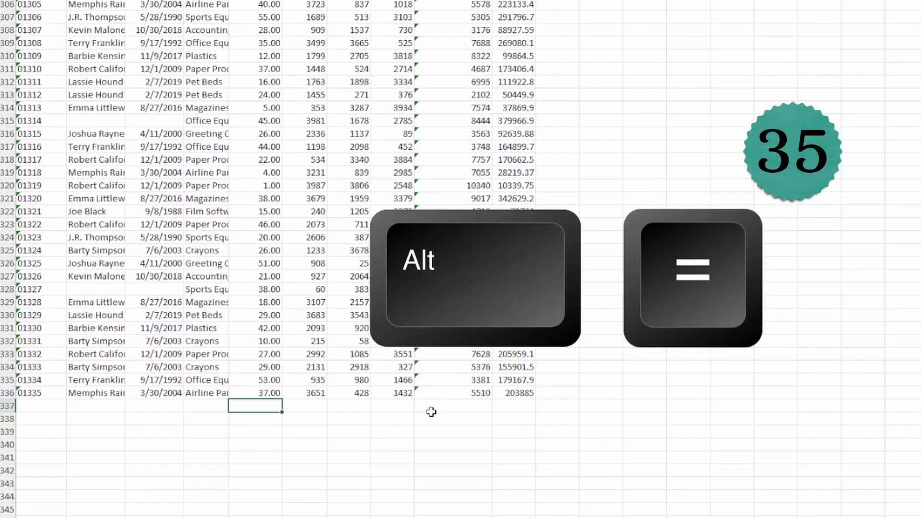
key("alt+equal")
key("Return")
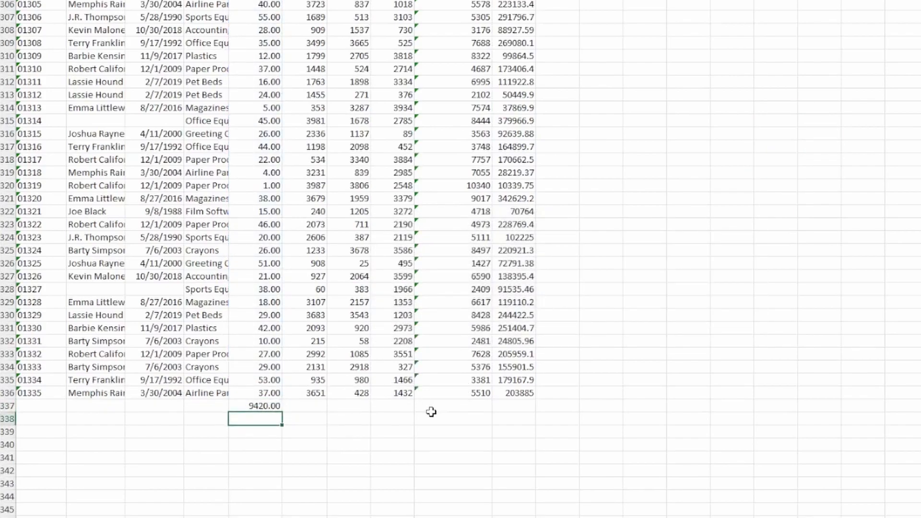
left_click(276, 407)
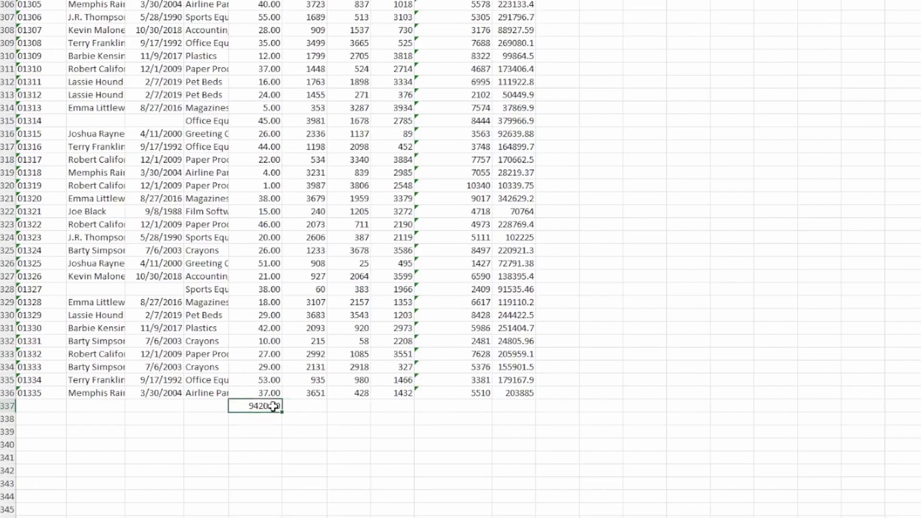
left_click_drag(282, 412, 534, 412)
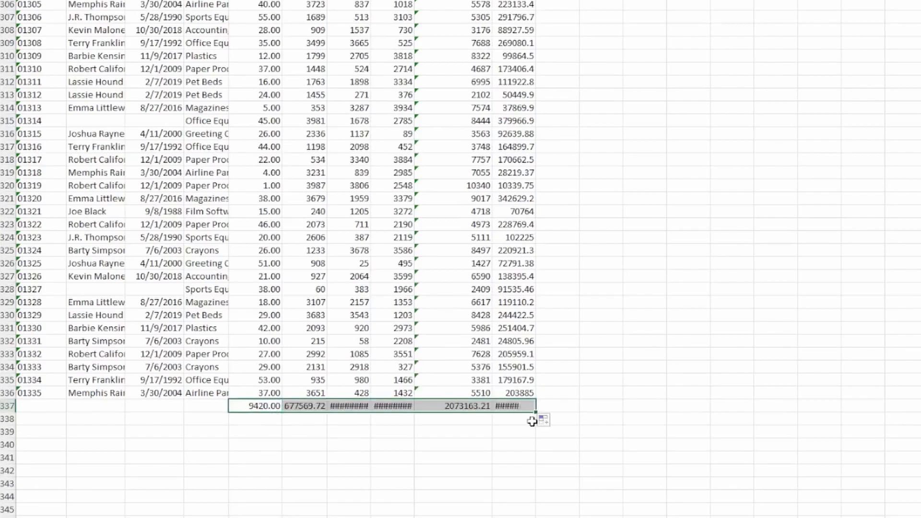
key("ctrl+Home")
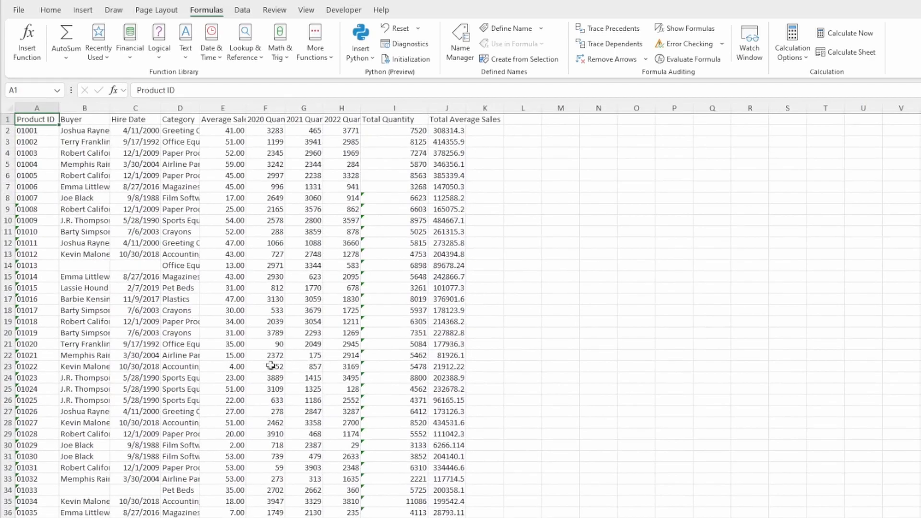
- Apply AutoFilter from cell A2 to the headers Product ID through Total Average Sales
left_click(37, 133)
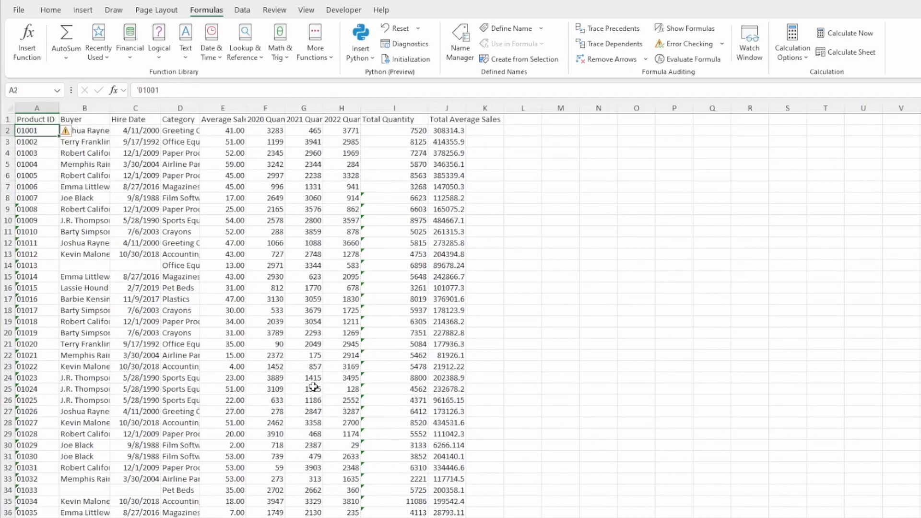
scroll(314, 386, "down", 13)
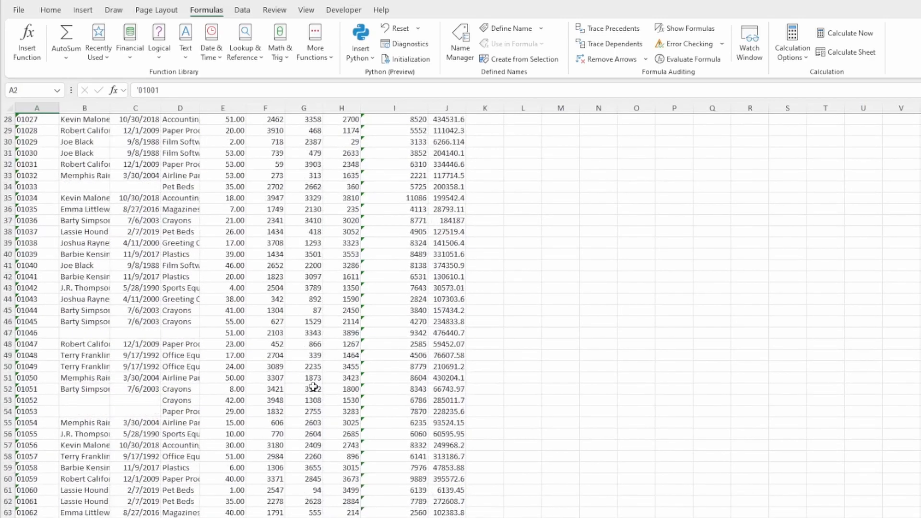
scroll(313, 387, "down", 3)
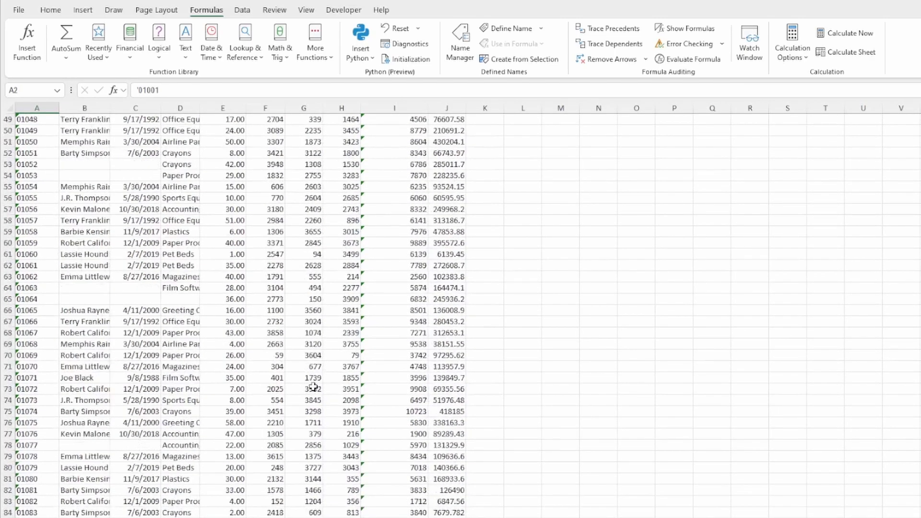
scroll(300, 390, "up", 16)
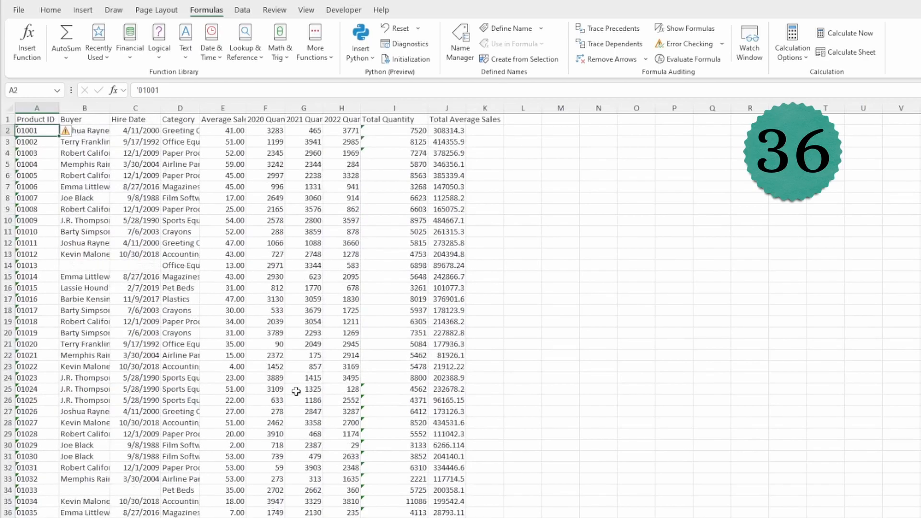
key("ctrl+shift+l")
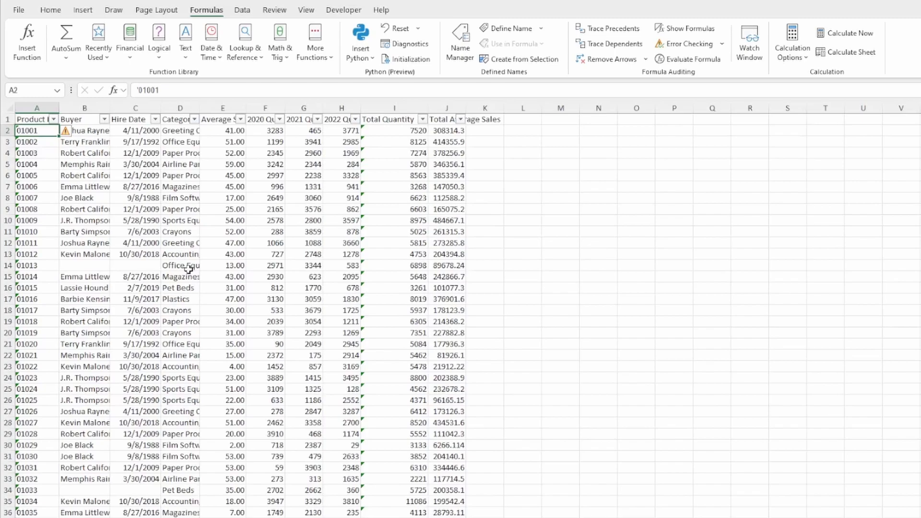
- Freeze the top row using the View tab's Freeze Panes
key("alt+w")
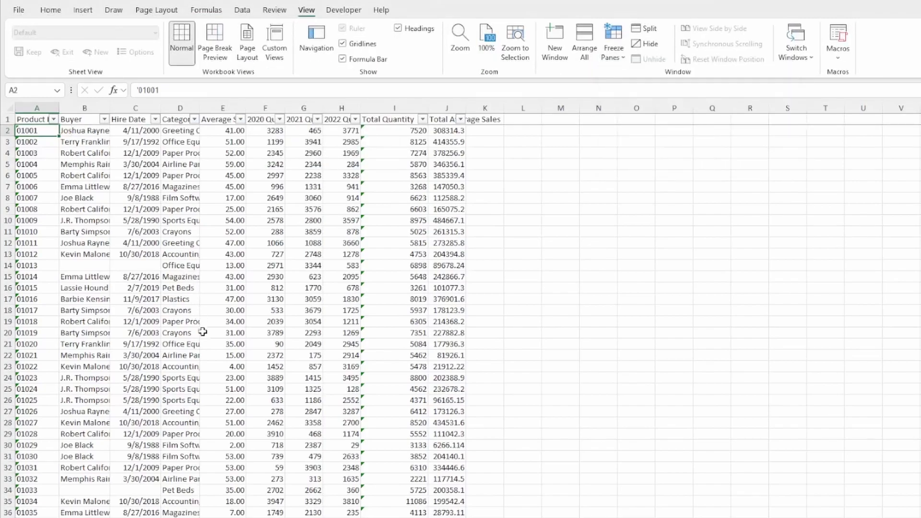
scroll(203, 333, "down", 13)
scroll(204, 333, "down", 11)
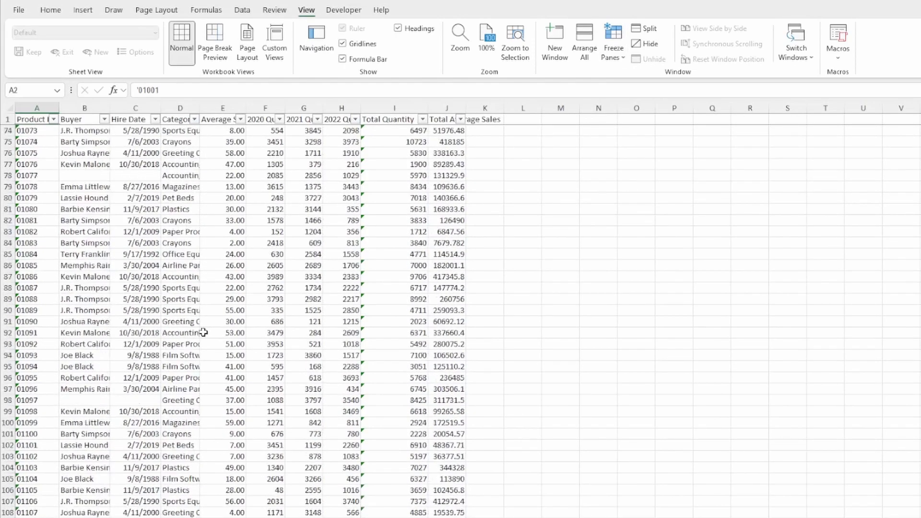
scroll(203, 333, "up", 8)
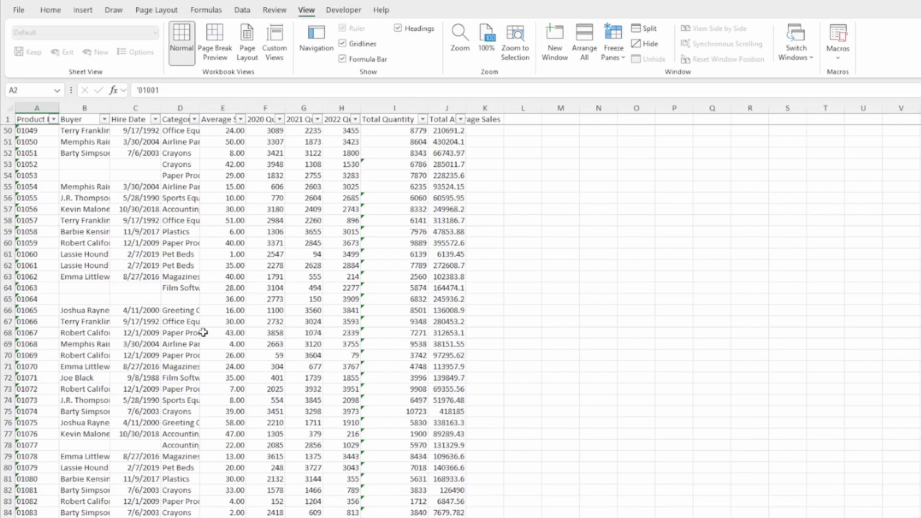
- Compare row 54's blank Buyer and its Category with row 60's paper-products buyer
left_click(83, 174)
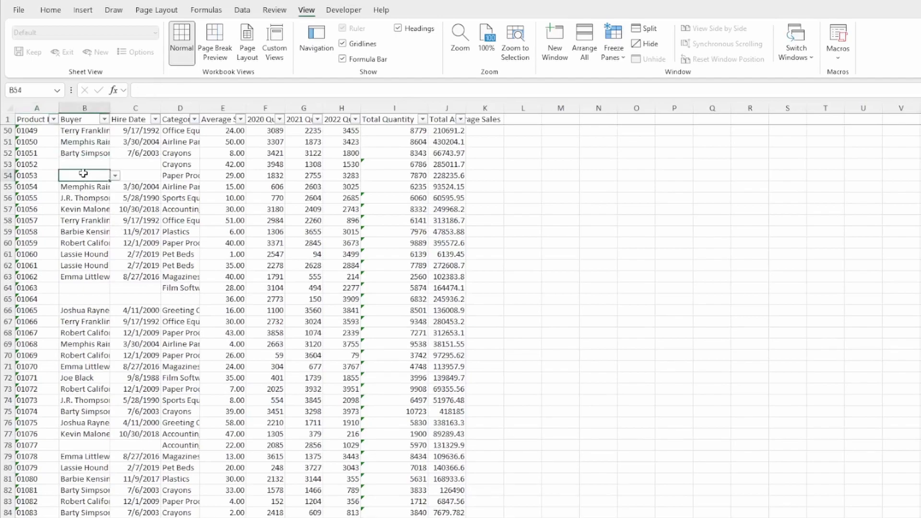
left_click(186, 174)
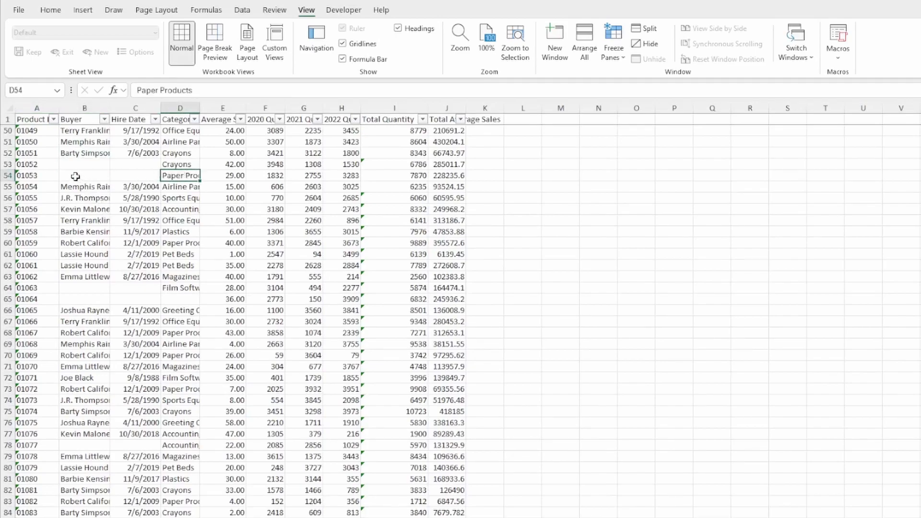
left_click(177, 244)
left_click(92, 243)
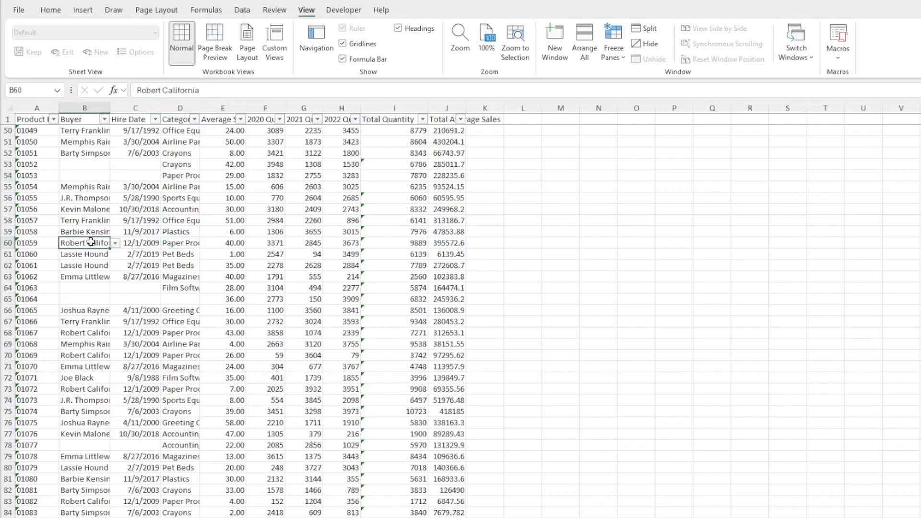
- Fill B54 with the paper-products buyer from the dropdown list
left_click(92, 177)
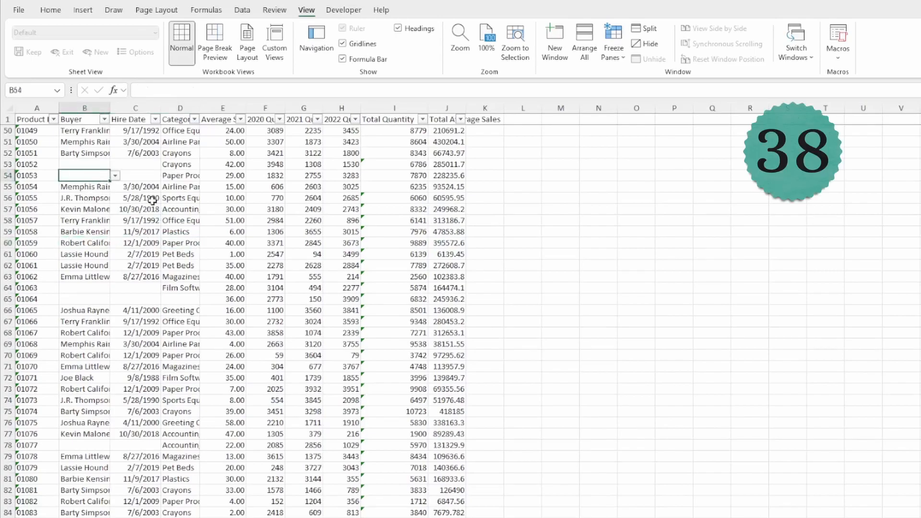
key("alt+Down")
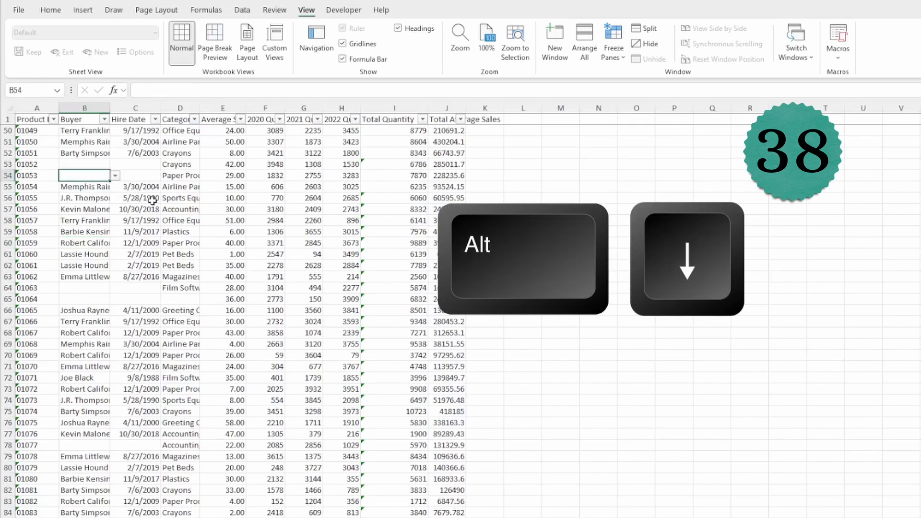
key("Down")
key("Down")
key("Down")
key("Down")
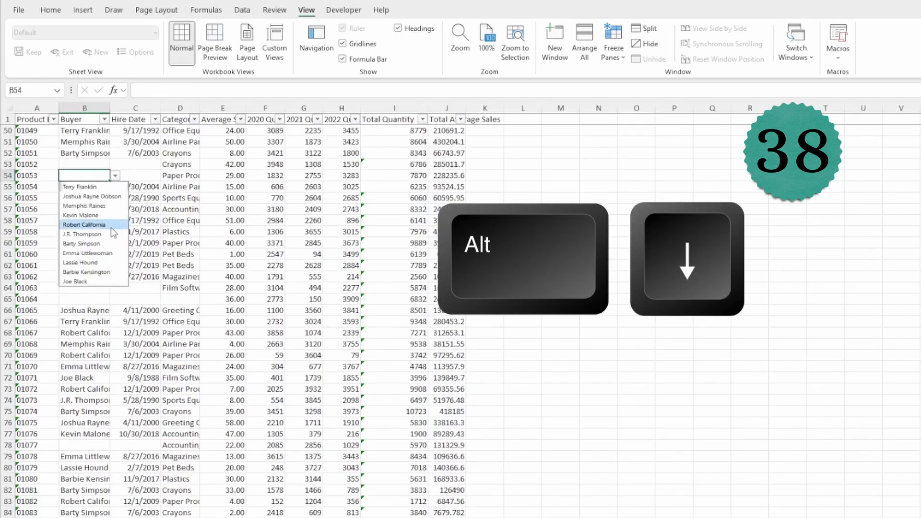
key("Return")
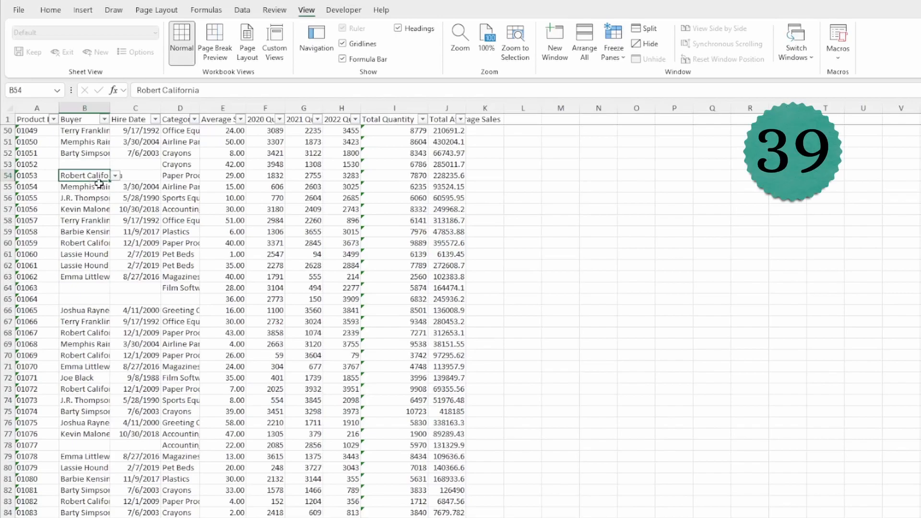
- Add a comment to B54 noting that the chosen buyer is new
key("shift+F2")
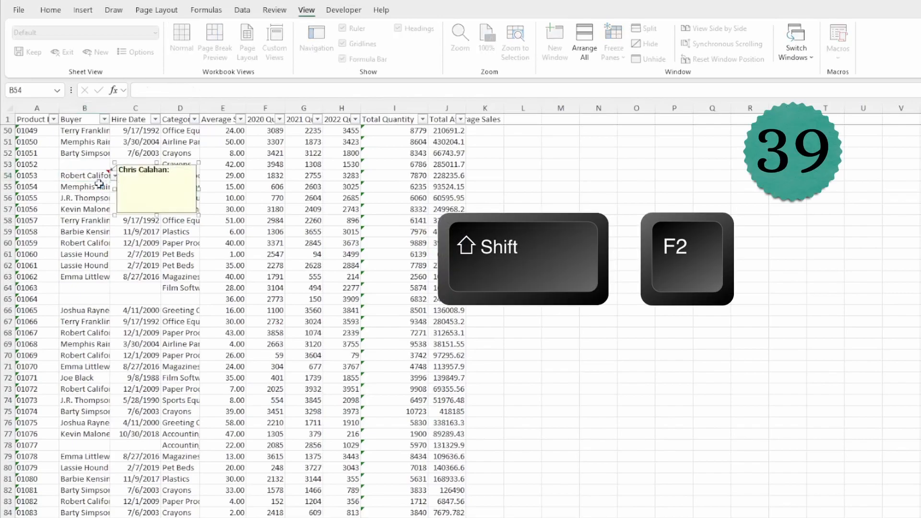
type("Ro")
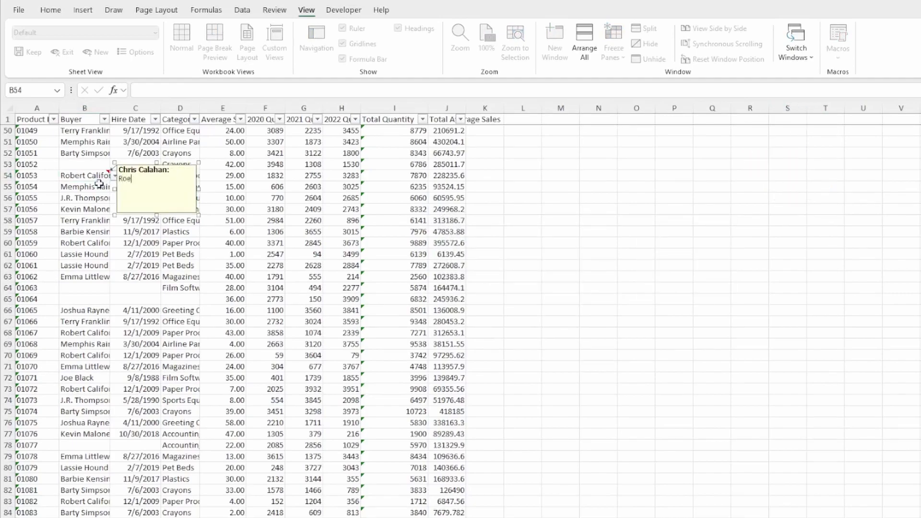
type("bert is new")
left_click(214, 229)
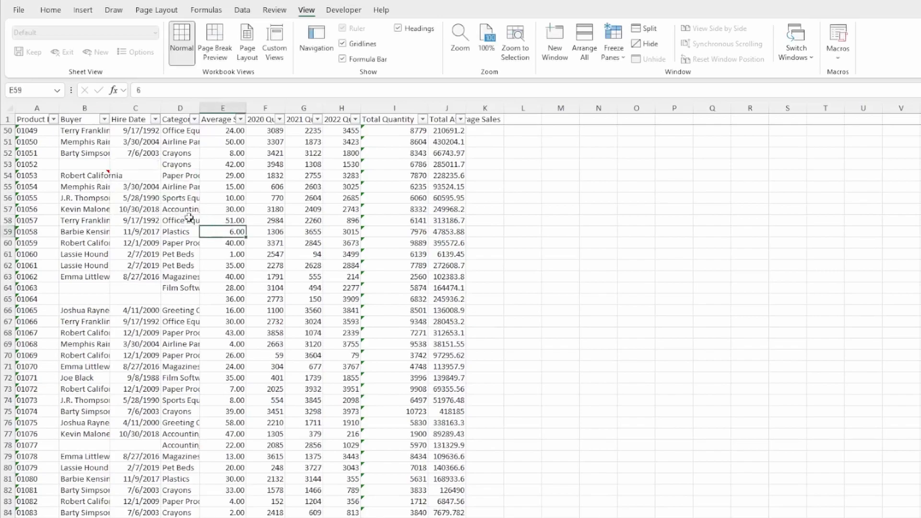
left_click(101, 174)
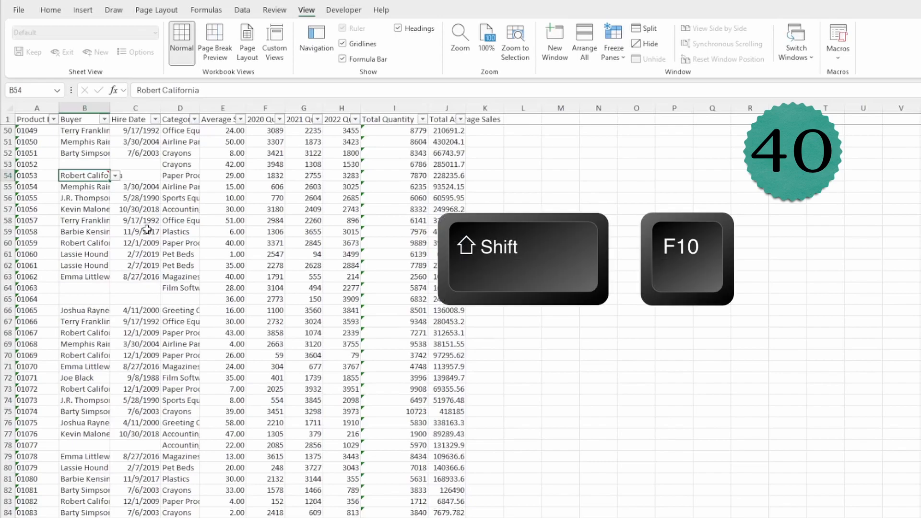
- Insert a blank column before Category with Ctrl+Shift+Plus
key("shift+F10")
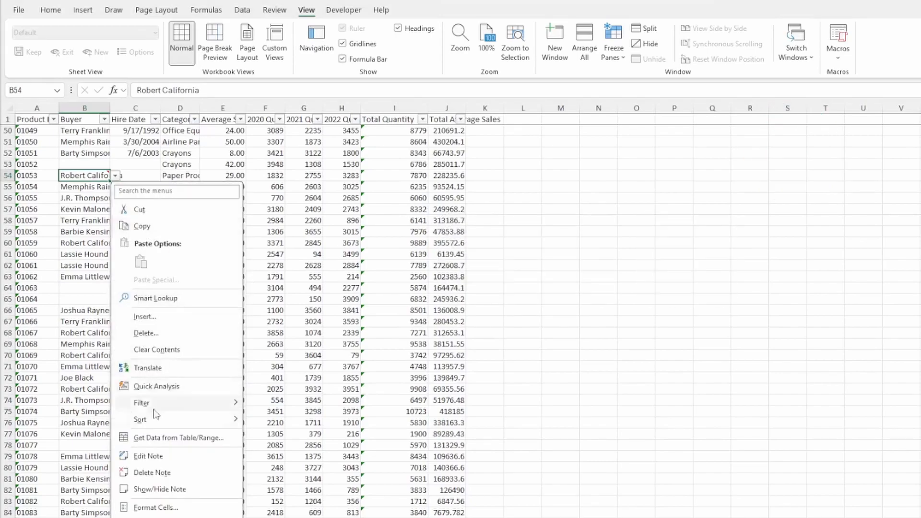
left_click(156, 468)
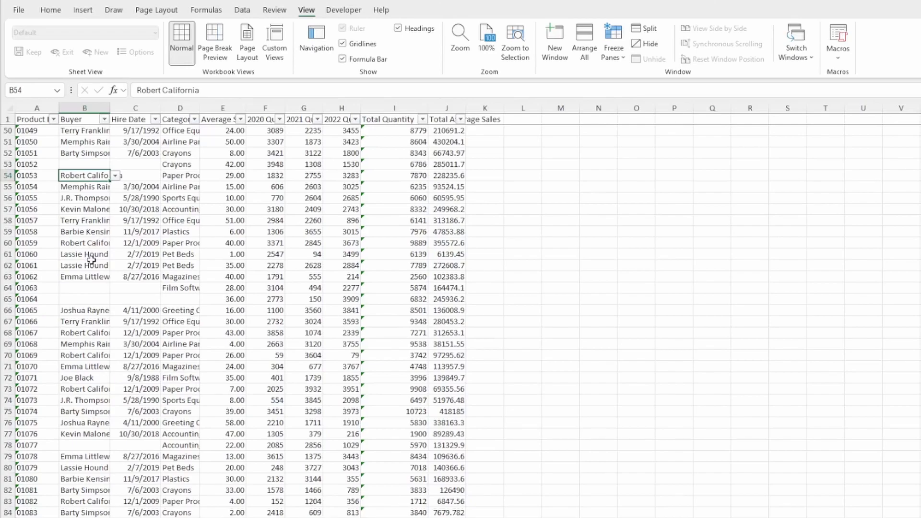
left_click(136, 109)
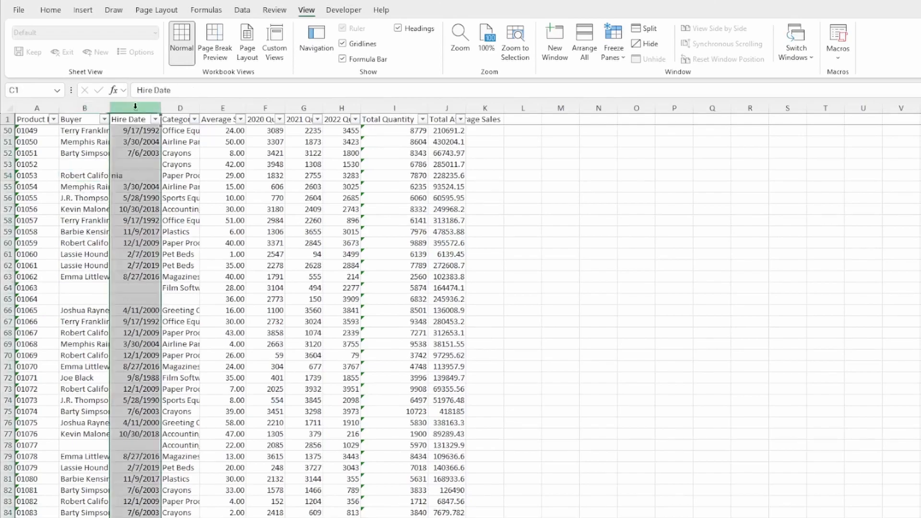
scroll(129, 109, "up", 16)
left_click(179, 109)
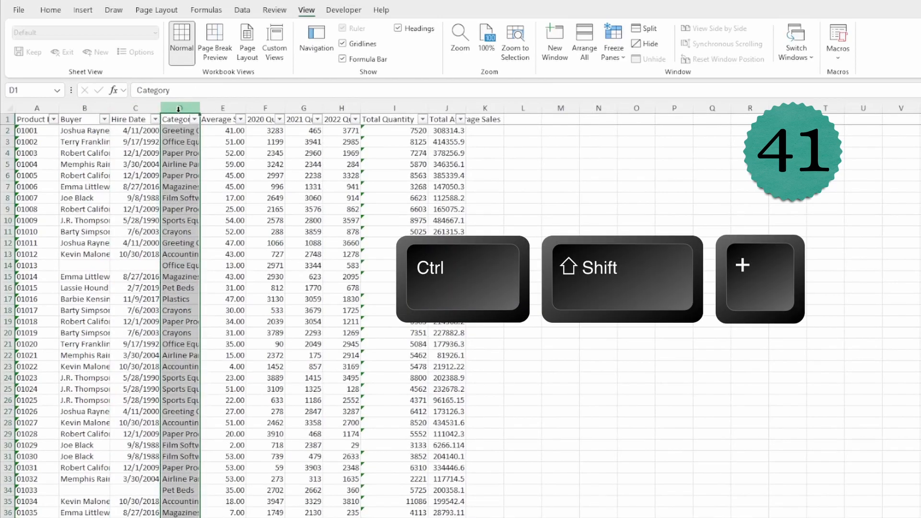
key("ctrl+shift+plus")
- Head the new column D 'Contact' and enter the first two buyers' e-mail addresses
left_click(180, 119)
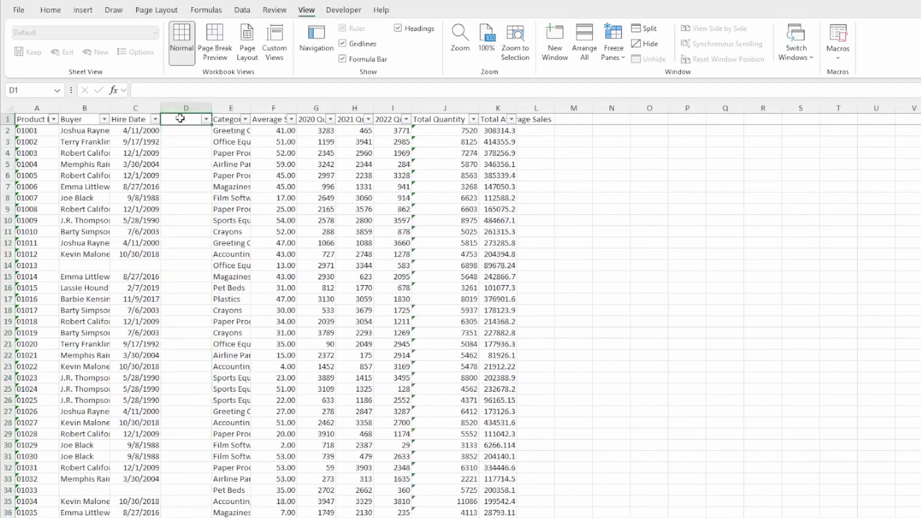
type("Contact")
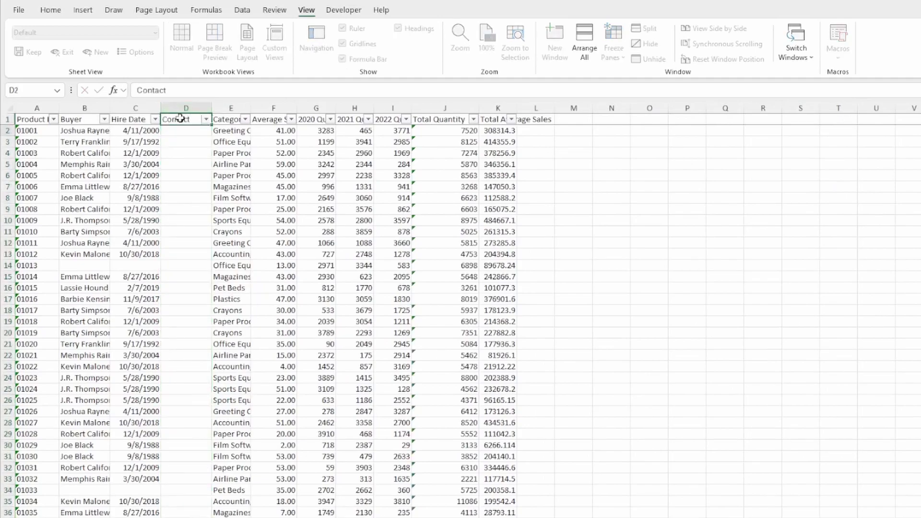
key("Return")
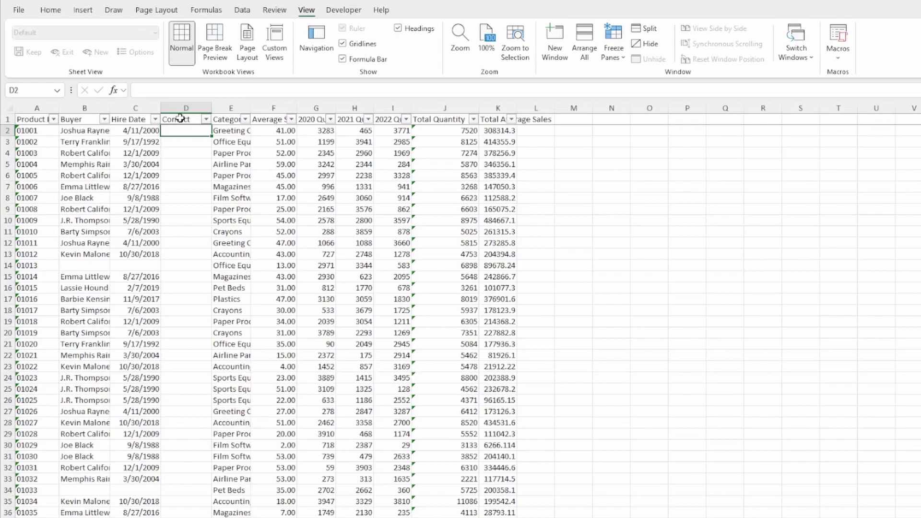
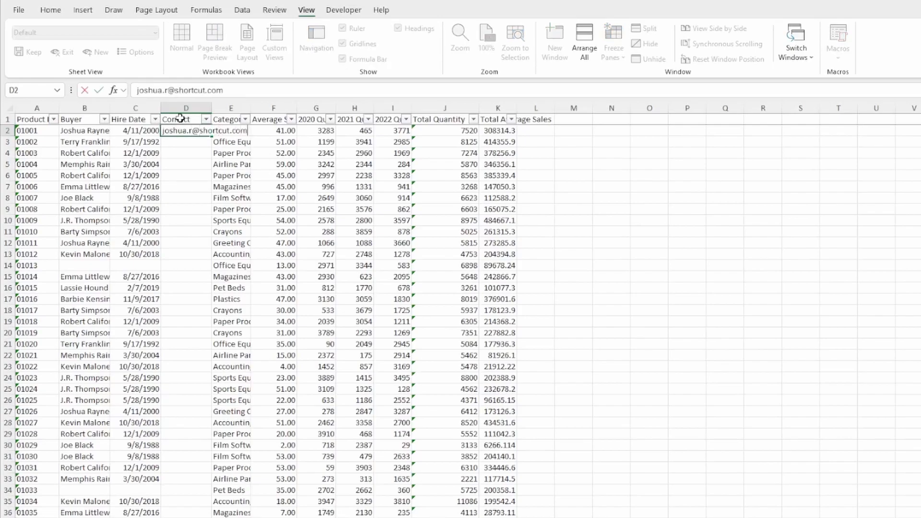
key("Return")
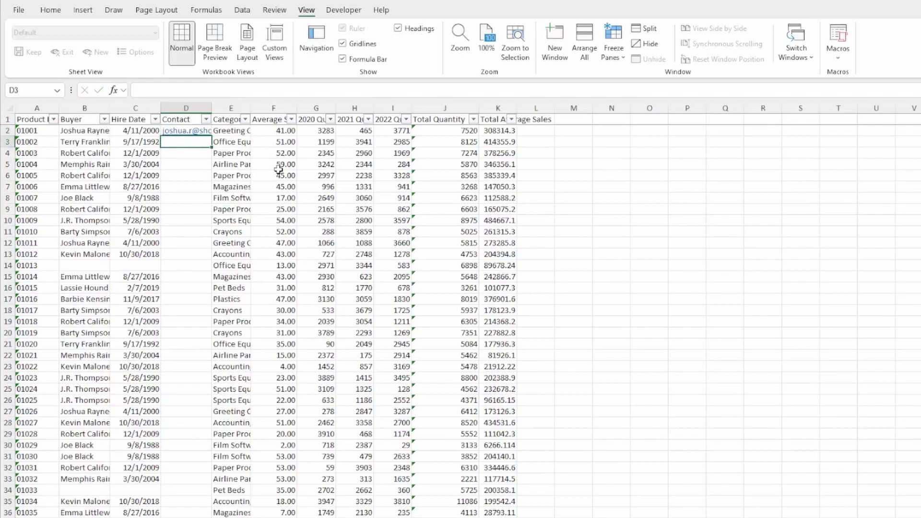
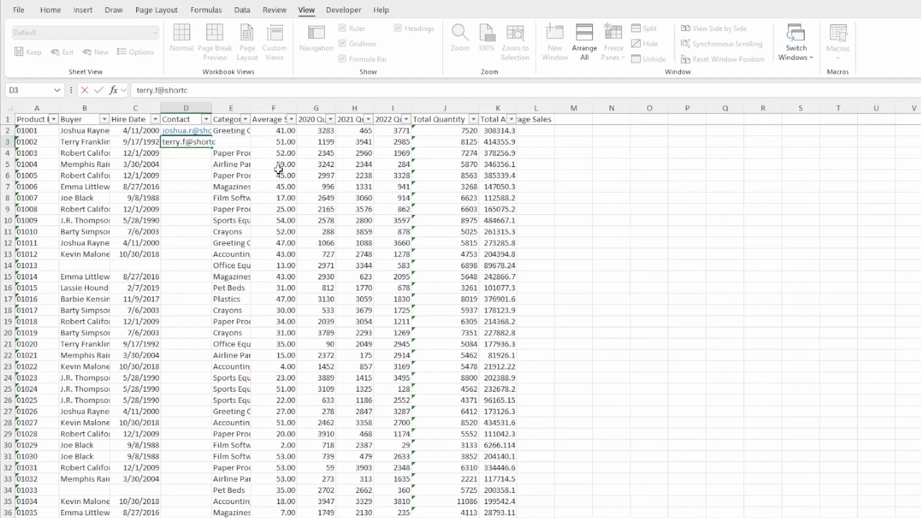
key("Return")
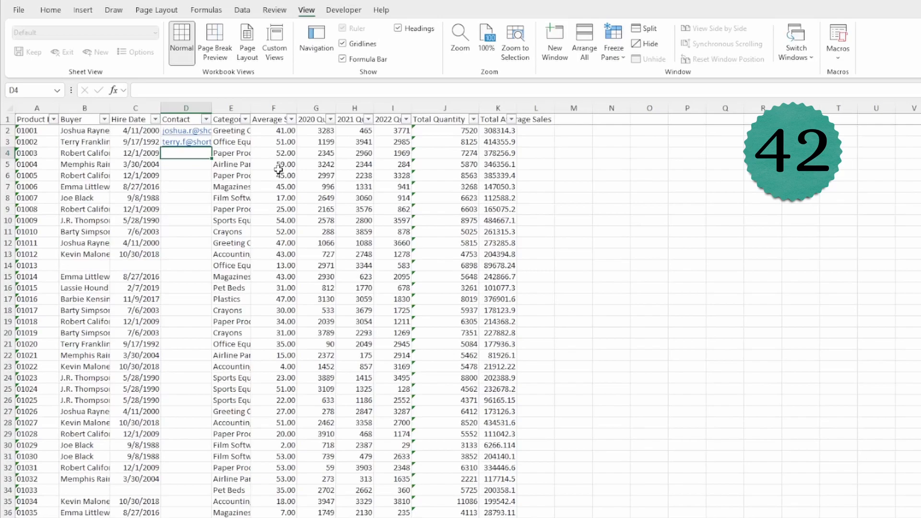
- Try Ctrl+E Flash Fill below D3, leaving D4 onward still empty
key("ctrl+e")
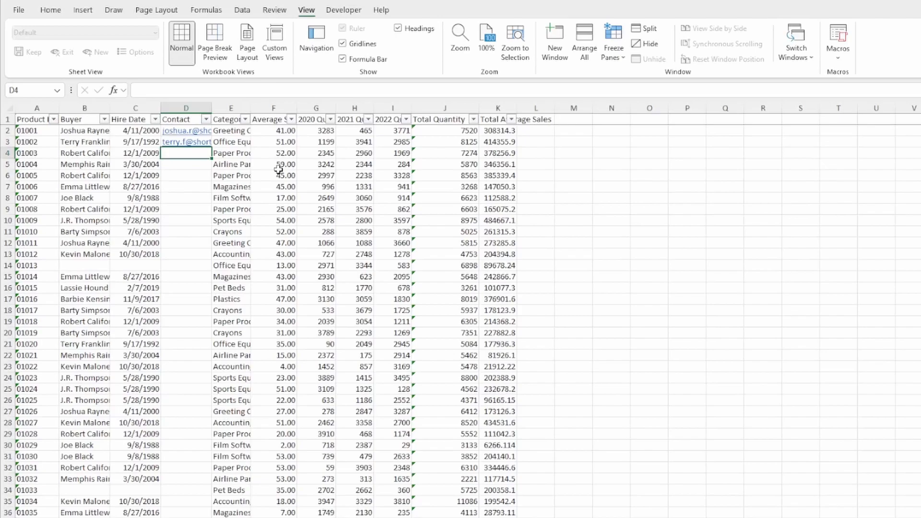
key("ctrl+e")
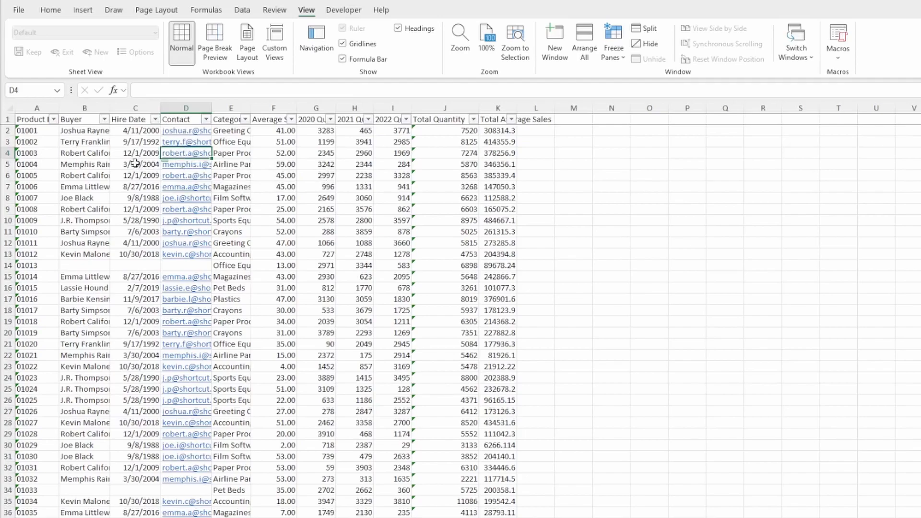
left_click(94, 153)
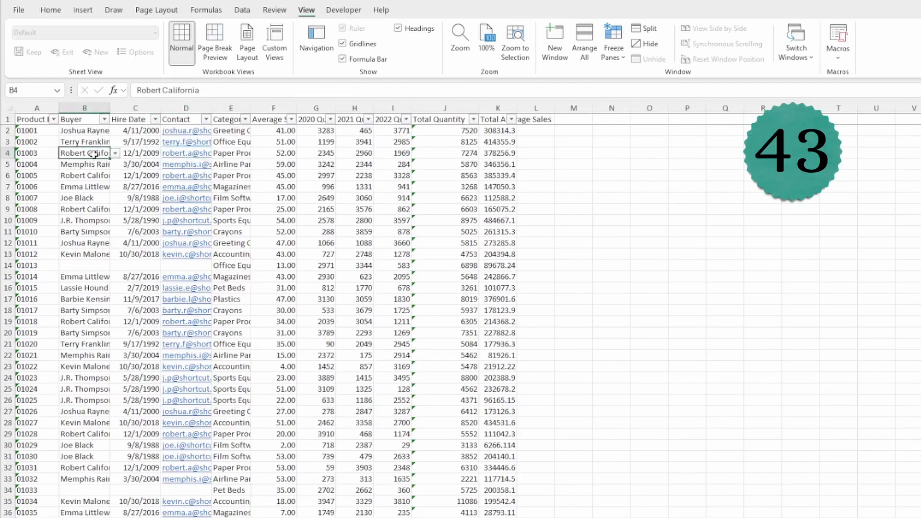
key("ctrl+k")
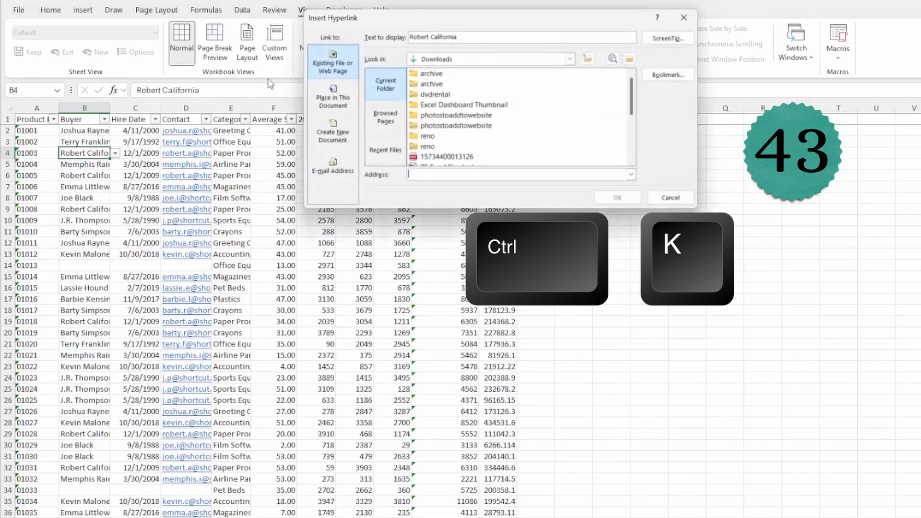
left_click_drag(413, 18, 232, 163)
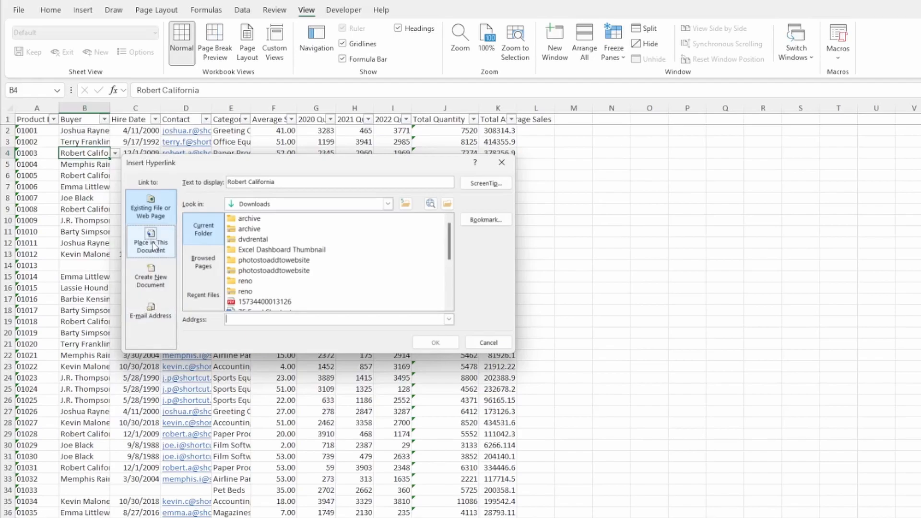
left_click(152, 310)
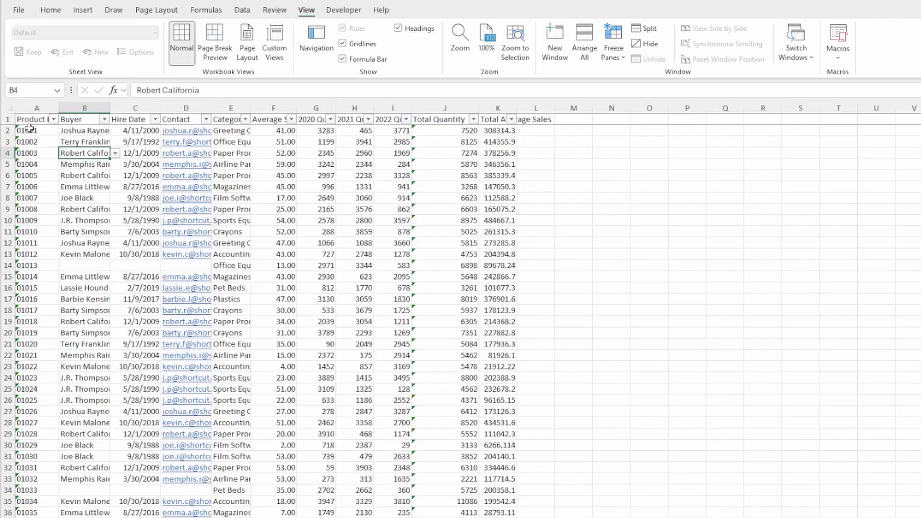
- Make header row A1:K1 italic, bold and horizontally centred
key("ctrl+Home")
left_click_drag(93, 130, 498, 124)
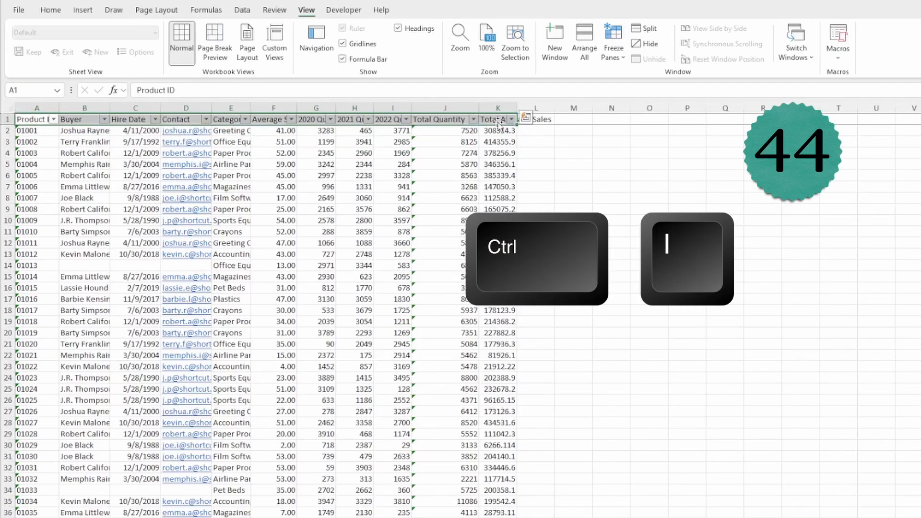
key("ctrl+i")
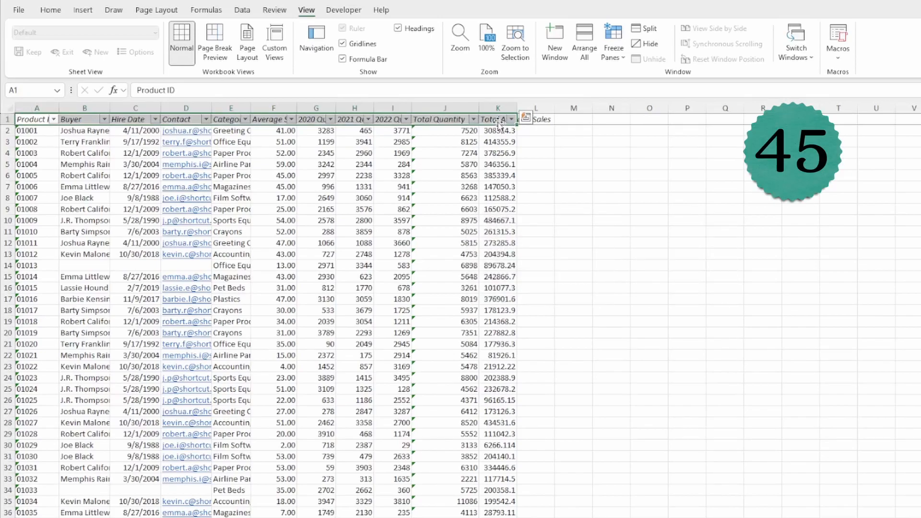
key("ctrl+b")
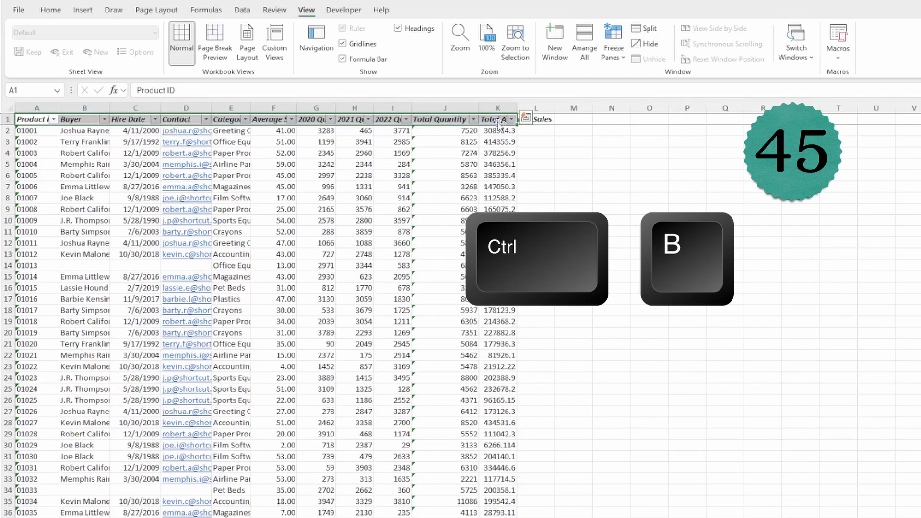
key("alt")
key("h")
key("a")
key("c")
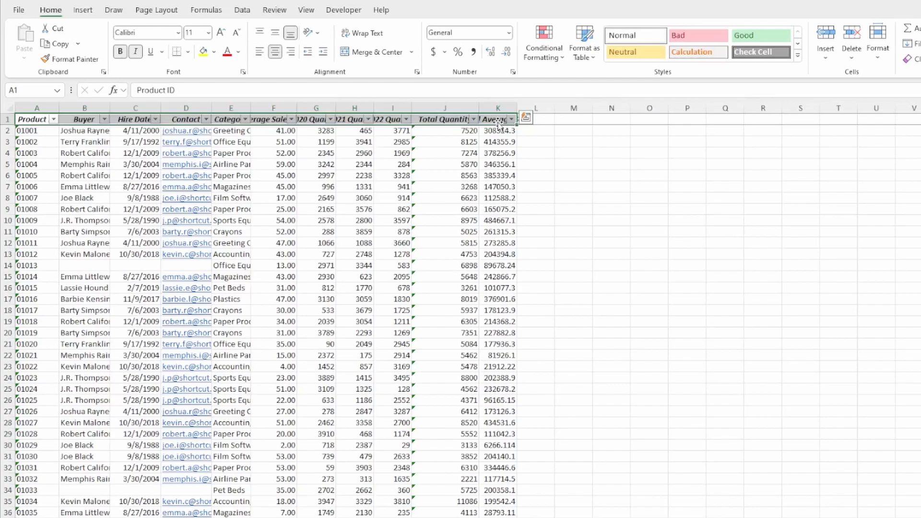
- Set the header row to No Fill and give it a Thick Bottom Border
key("alt")
key("h")
key("h")
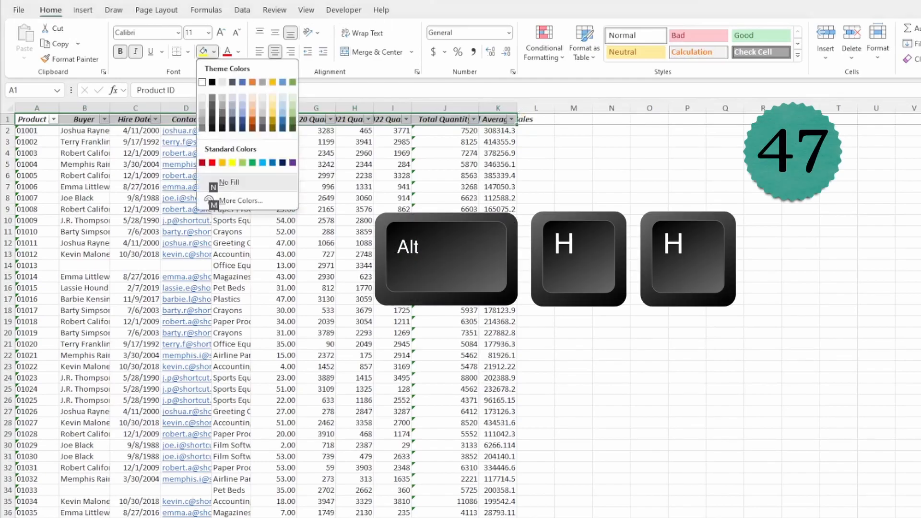
key("n")
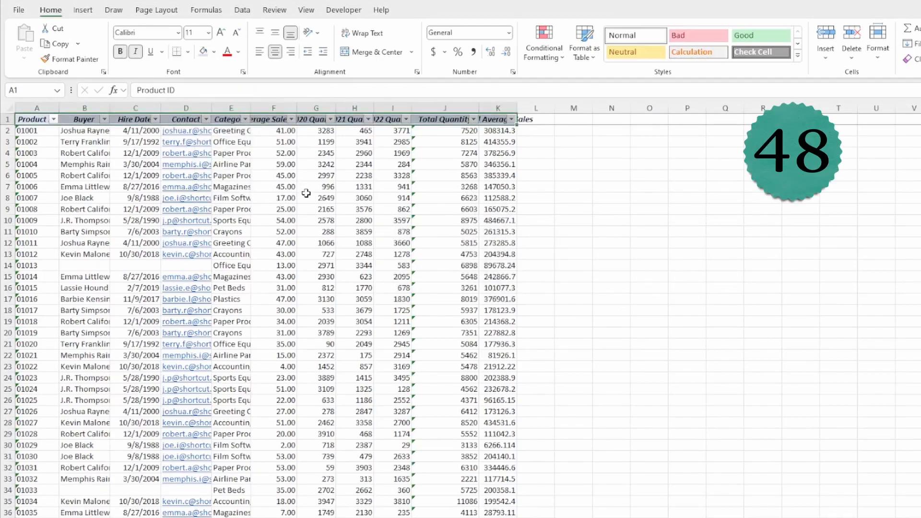
key("alt")
key("h")
key("b")
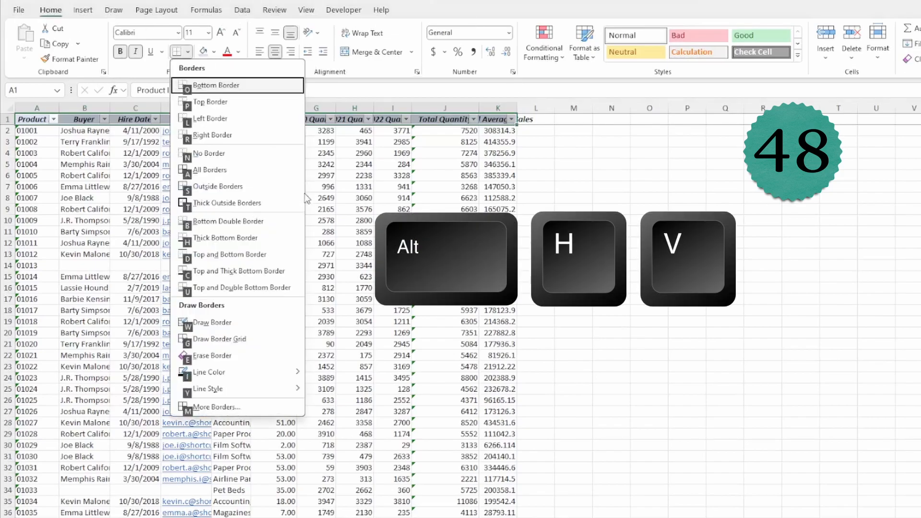
left_click(239, 233)
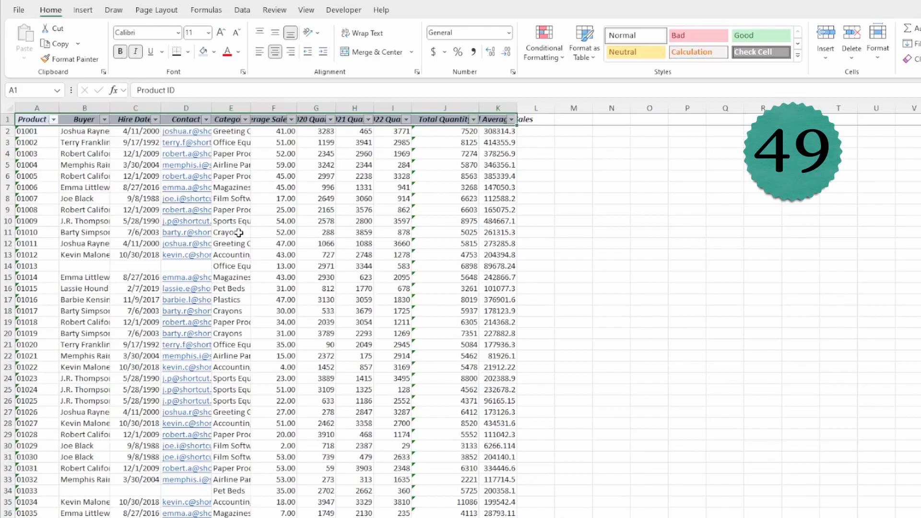
- Remove the borders from the header row with Ctrl+Shift+Minus
key("ctrl+shift+minus")
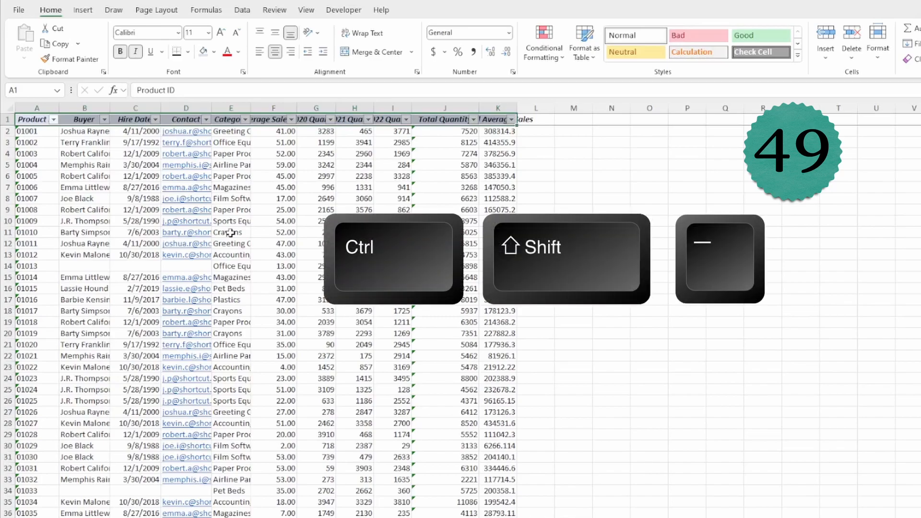
key("ctrl+shift+minus")
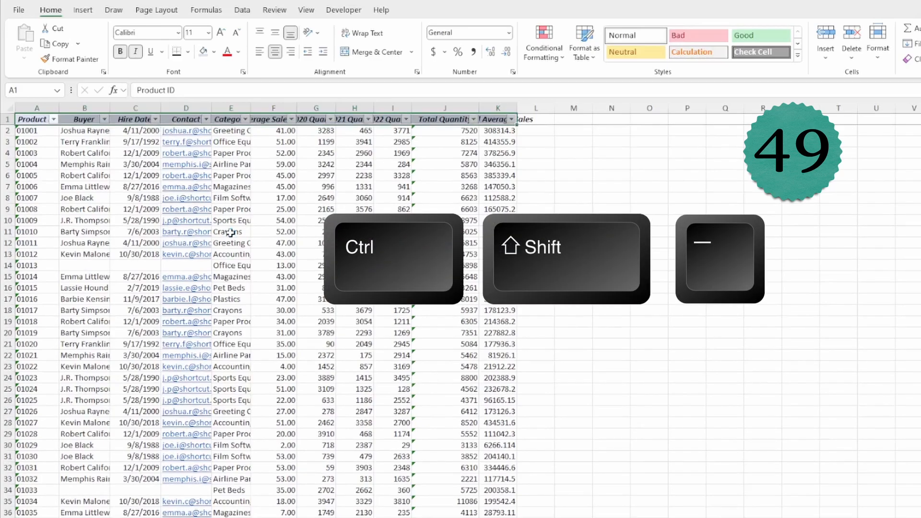
left_click(231, 233)
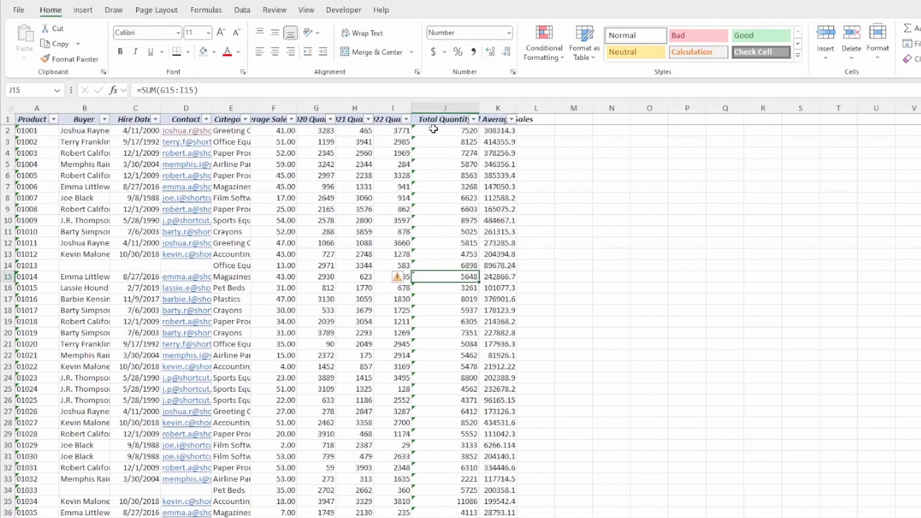
- Put an outline border around columns J and K from row 2 to the bottom
left_click_drag(433, 129, 495, 139)
key("ctrl+shift+Down")
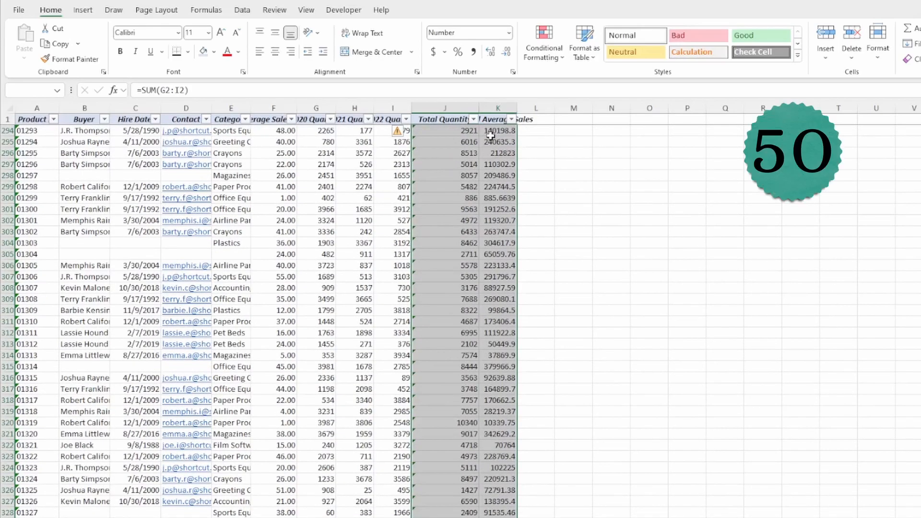
key("ctrl+shift+7")
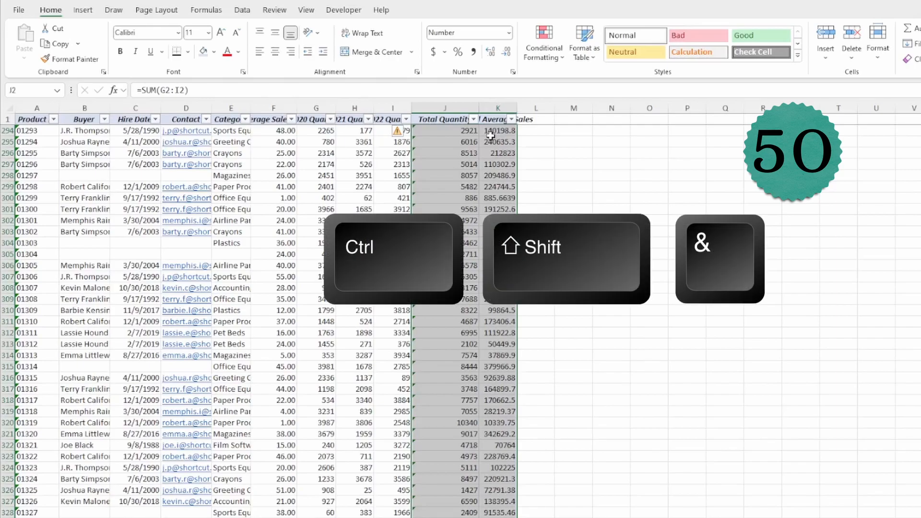
left_click(612, 243)
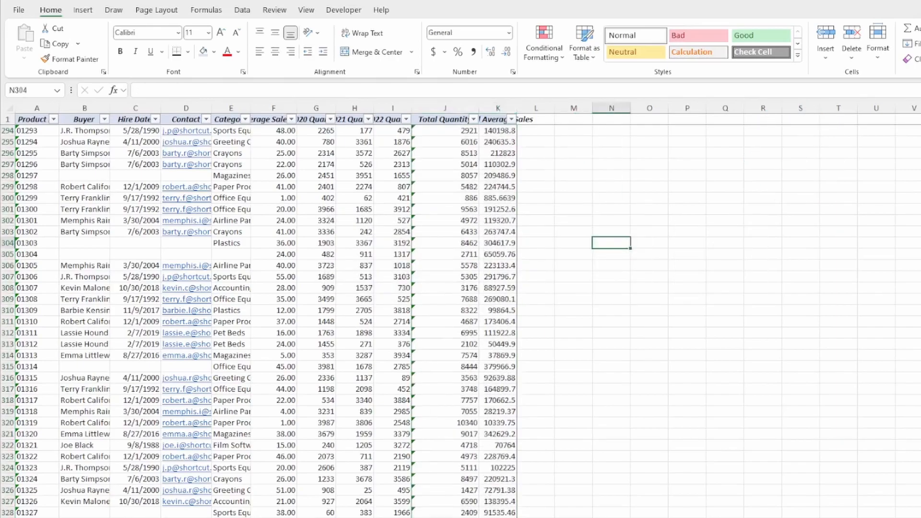
scroll(480, 321, "up", 15)
scroll(480, 322, "down", 15)
- Select the whole sheet and AutoFit all column widths with Alt H O I
left_click(9, 108)
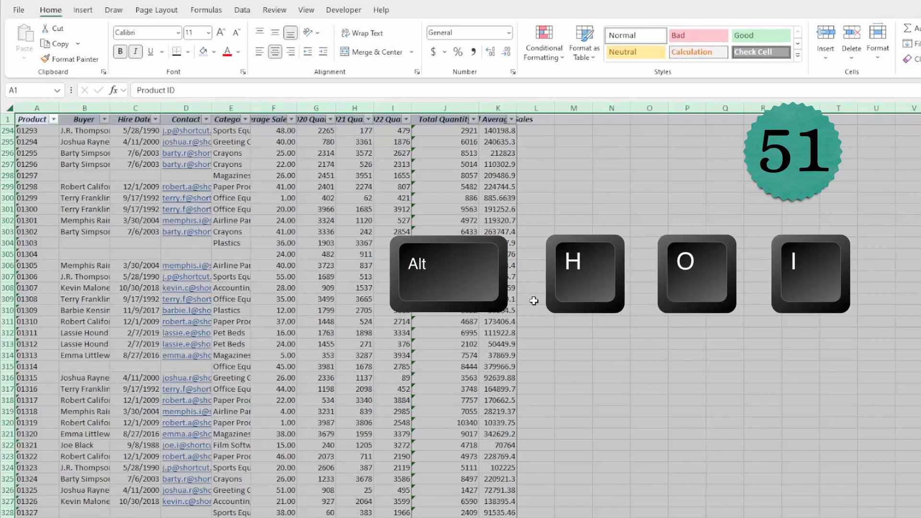
key("alt")
key("h")
key("o")
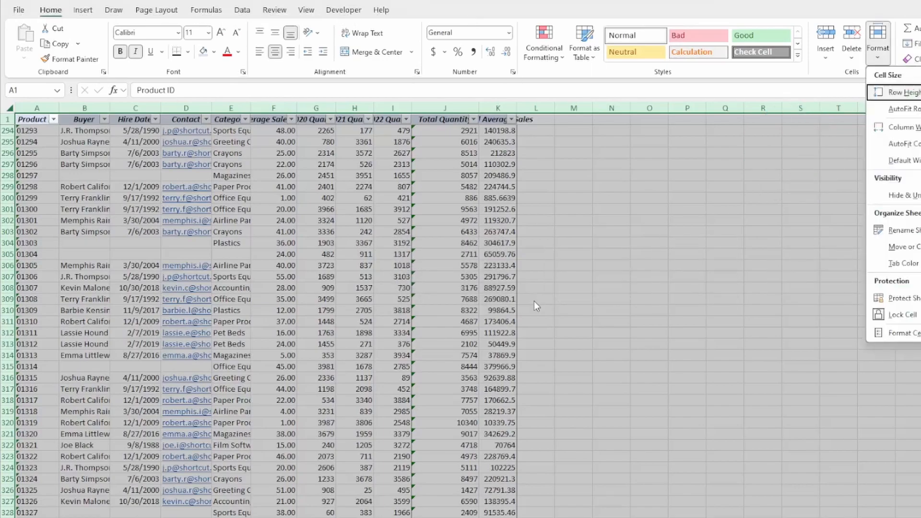
key("i")
left_click(541, 298)
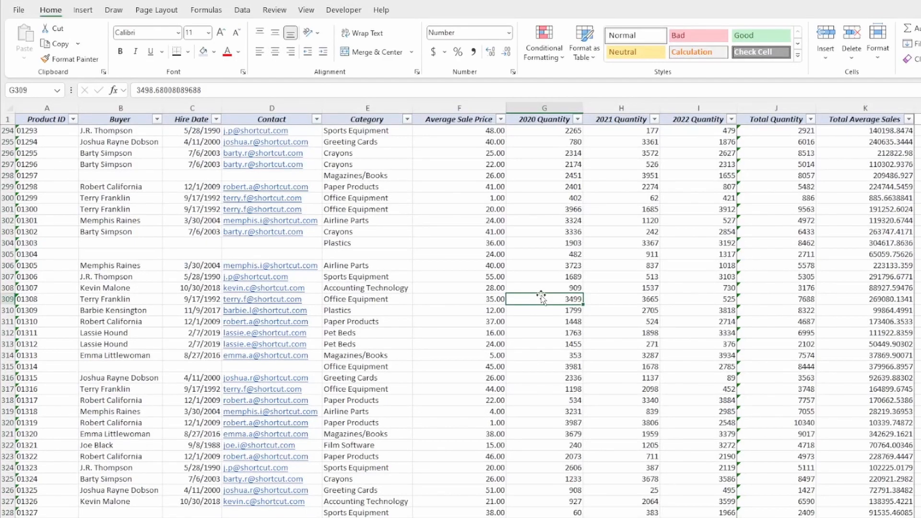
left_click(207, 190)
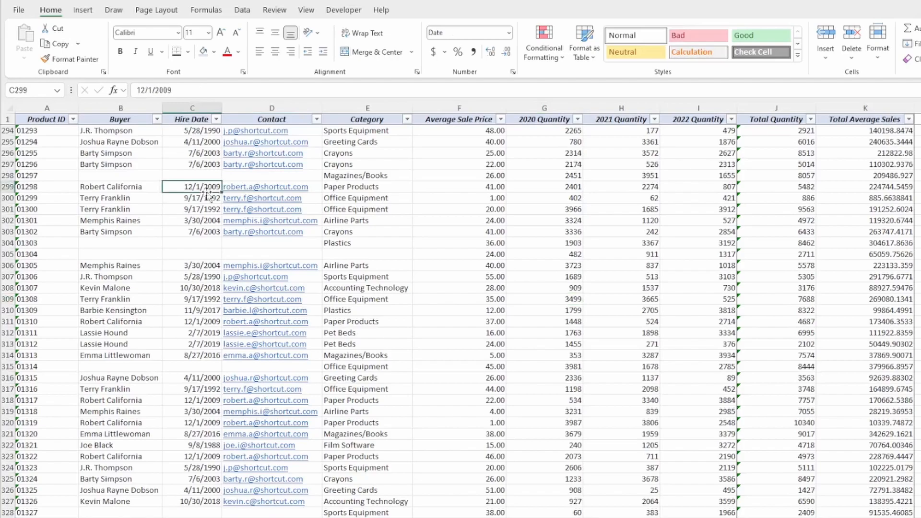
- Format the Hire Date column as day-month-year dates such as 11-Apr-00
key("ctrl+space")
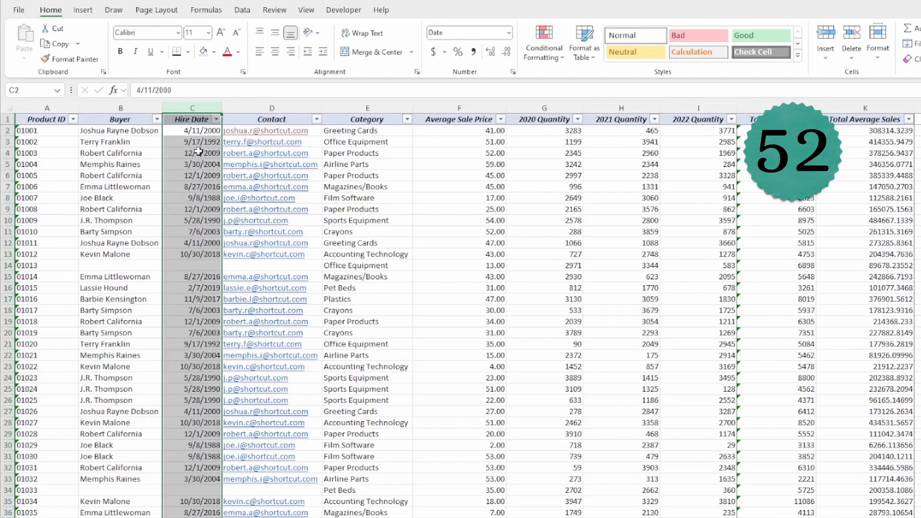
key("ctrl+shift+3")
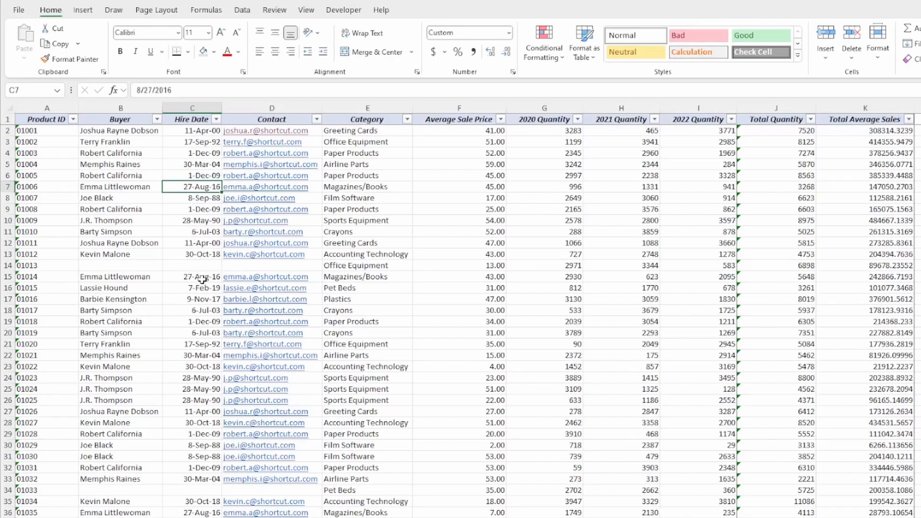
left_click(188, 134)
key("ctrl+space")
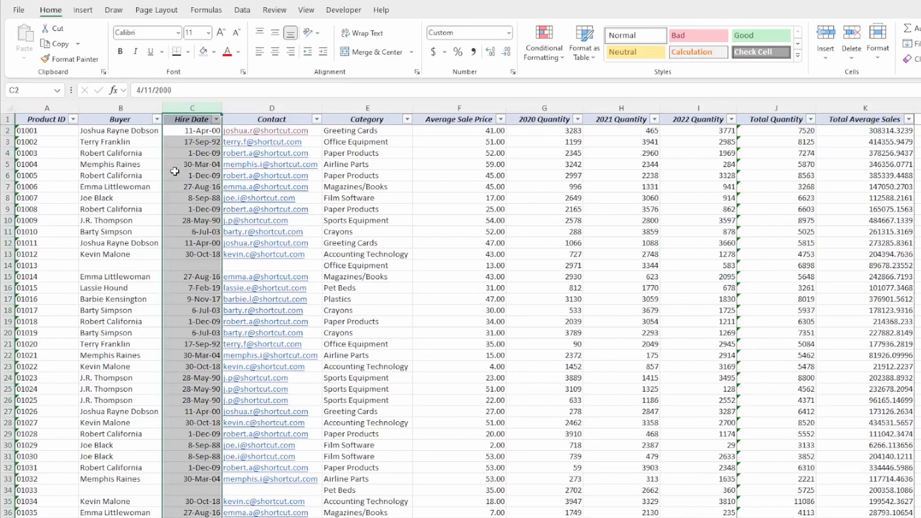
key("alt+h")
- Format the Total Average Sales values down to the totals row as currency
key("a")
key("c")
left_click(290, 221)
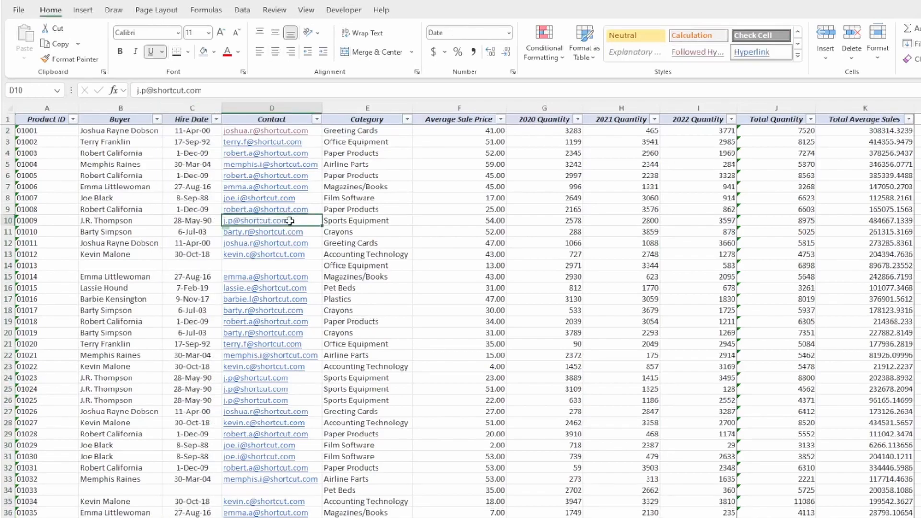
left_click(842, 131)
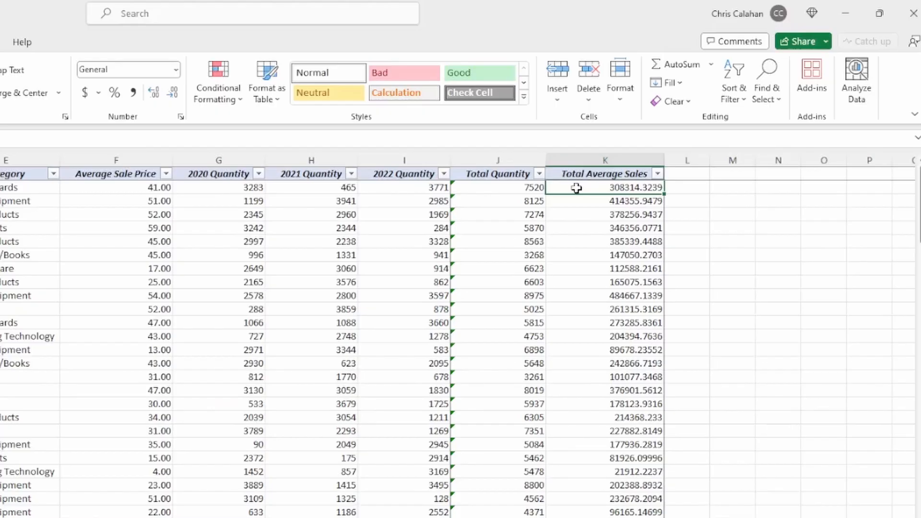
key("ctrl+shift+Down")
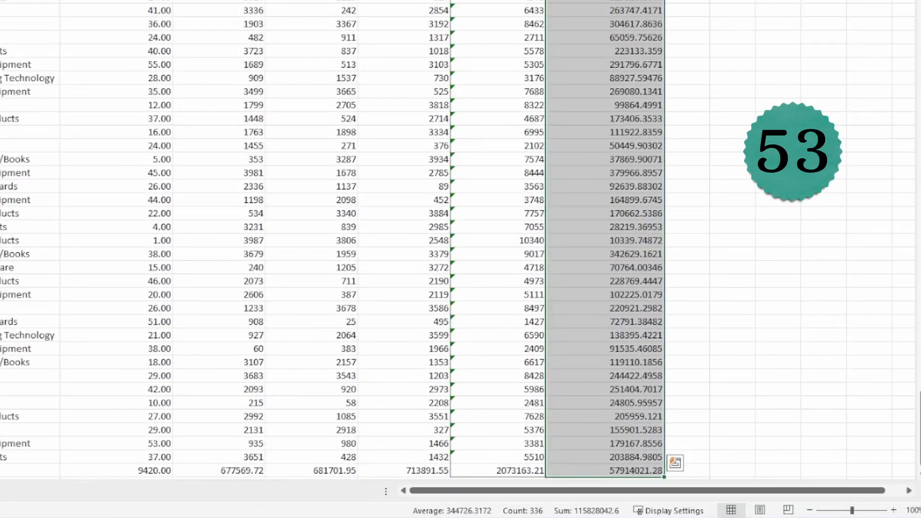
key("ctrl+shift+4")
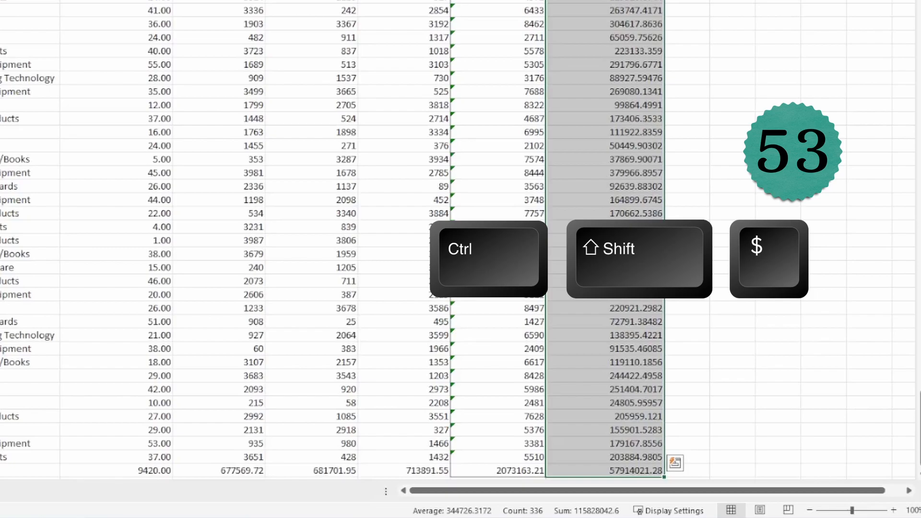
key("ctrl+shift+4")
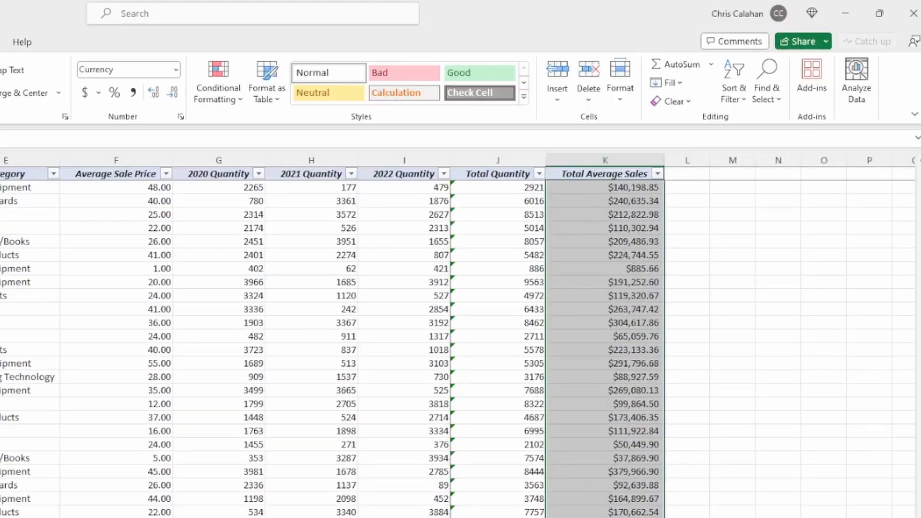
left_click_drag(920, 427, 905, 154)
- Copy the Total Average Sales header into L1 and widen column L to fit it
left_click(607, 175)
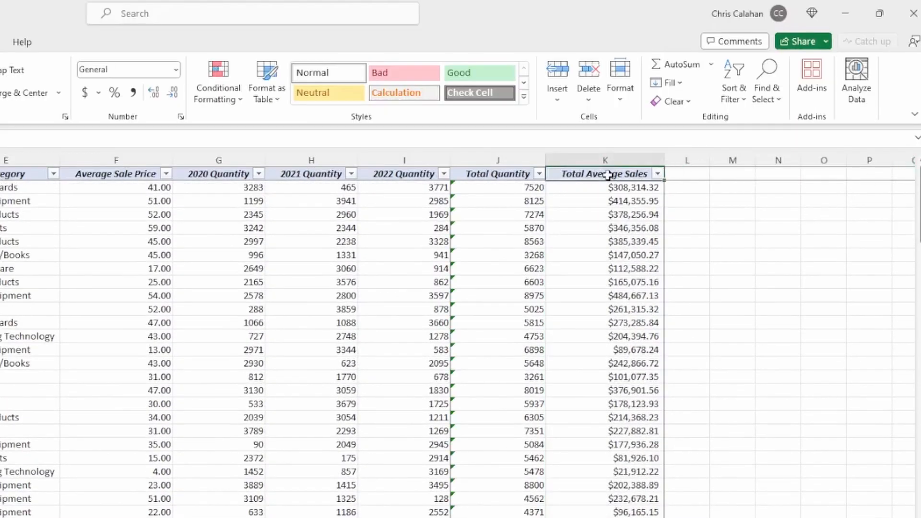
left_click(691, 173)
type("Average Sales")
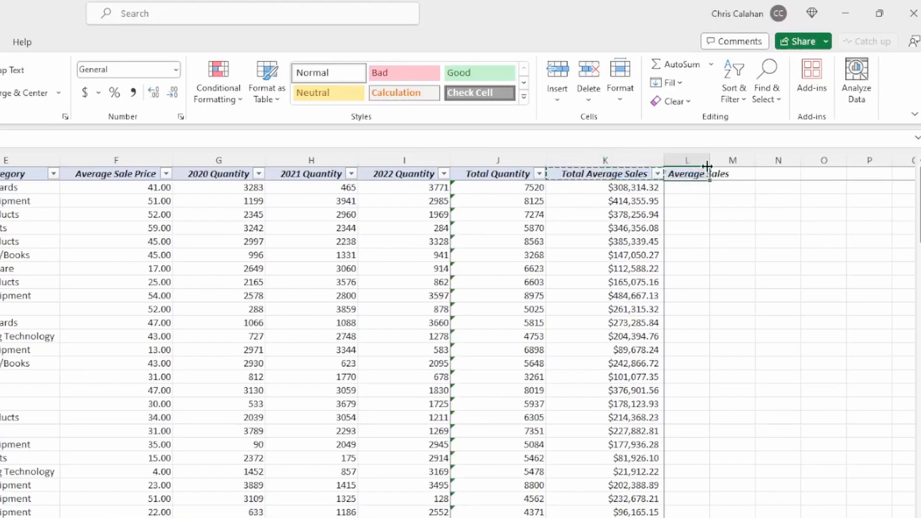
left_click_drag(709, 161, 759, 161)
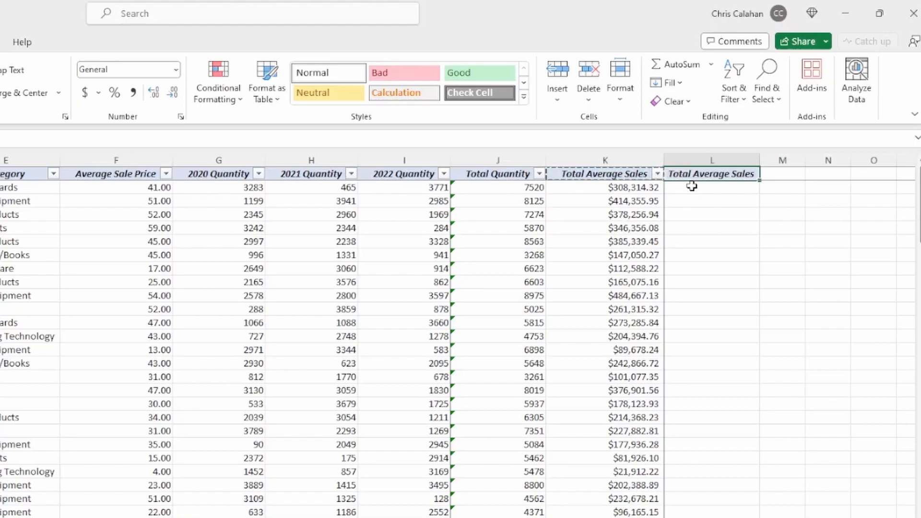
- Enter =K2/$K$337 in L2 to divide the row's sales by the grand total
left_click(692, 186)
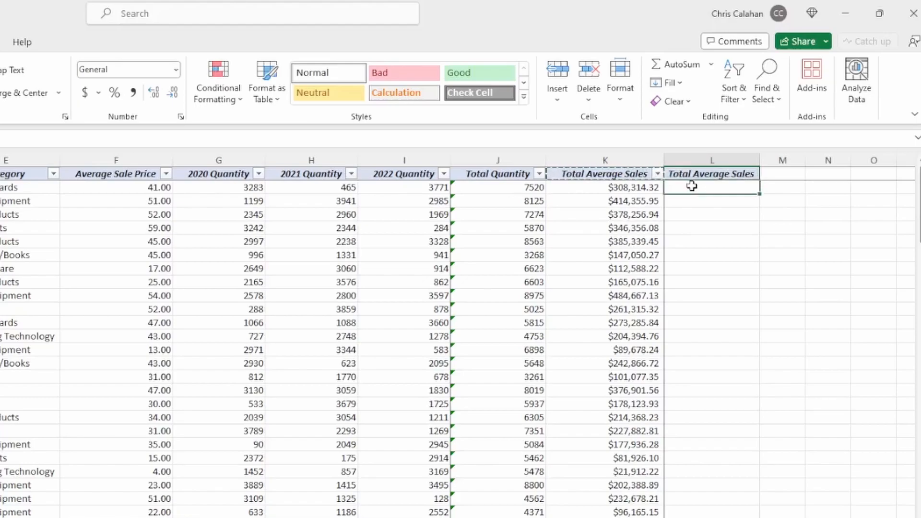
type("=")
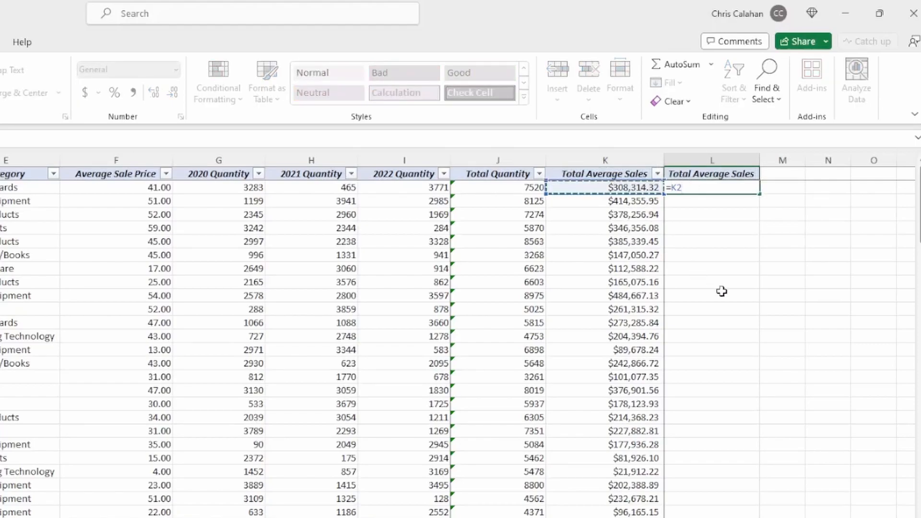
type("/")
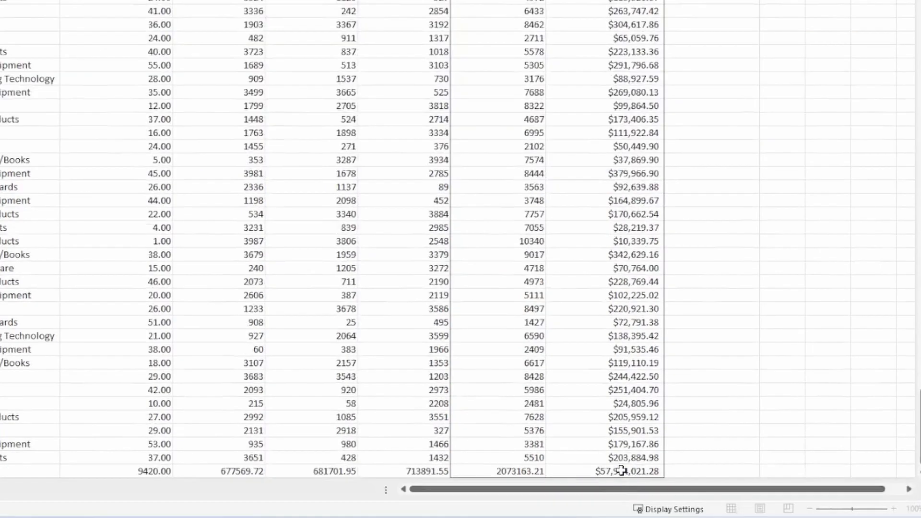
left_click(620, 471)
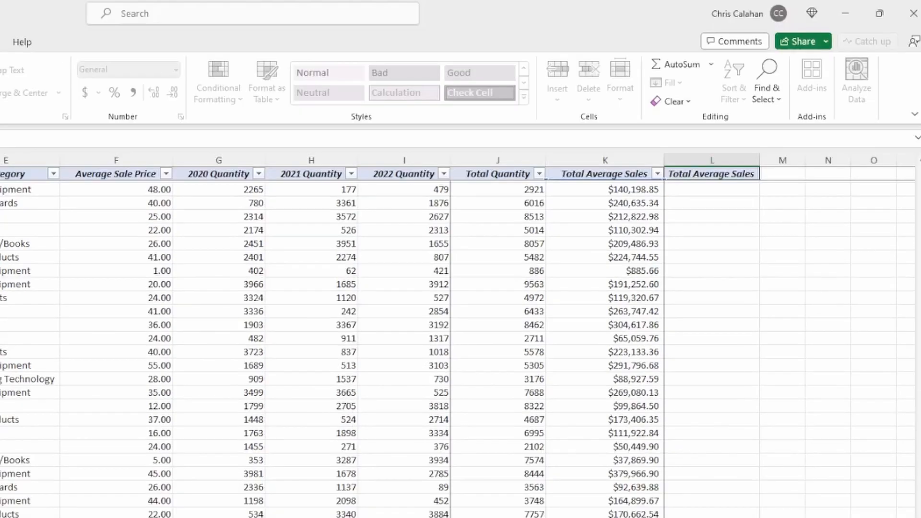
key("Return")
- Fill =K2/$K$337 down column L as two-decimal percentages headed Percent of Total
double_click(762, 194)
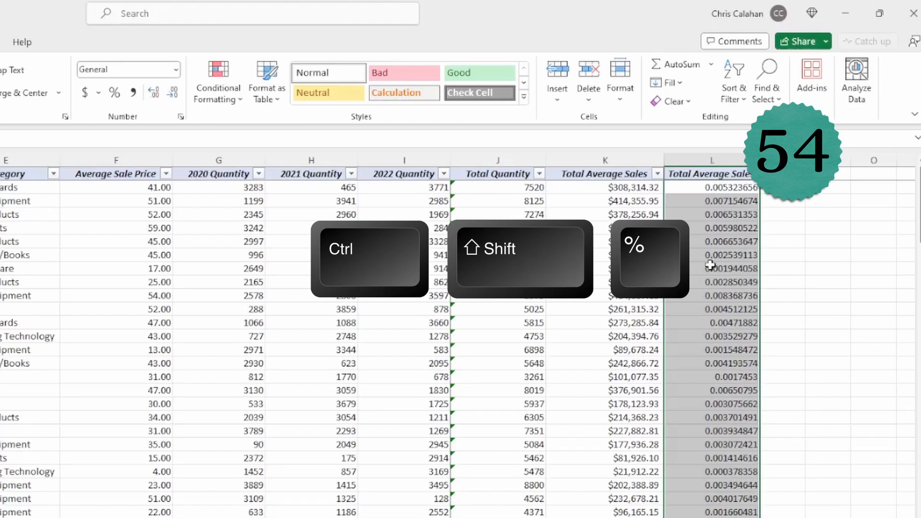
key("ctrl+shift+5")
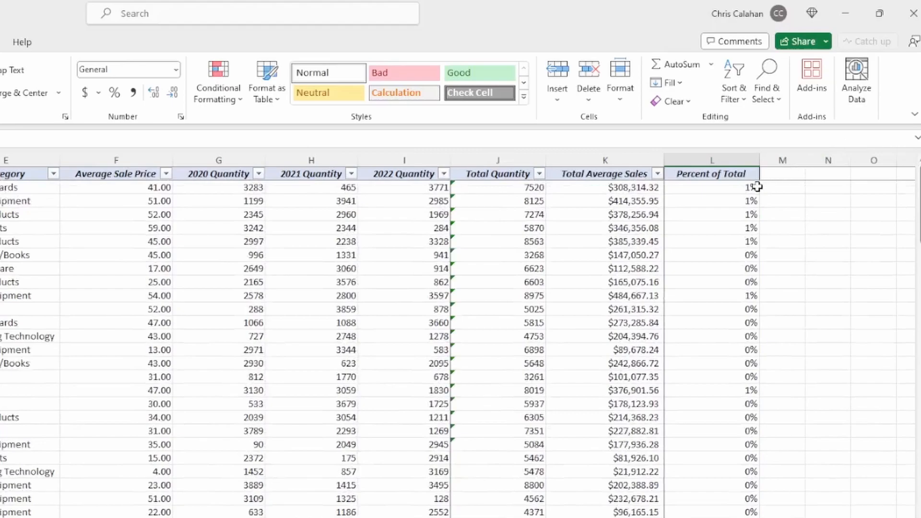
left_click(755, 187)
key("ctrl+shift+Down")
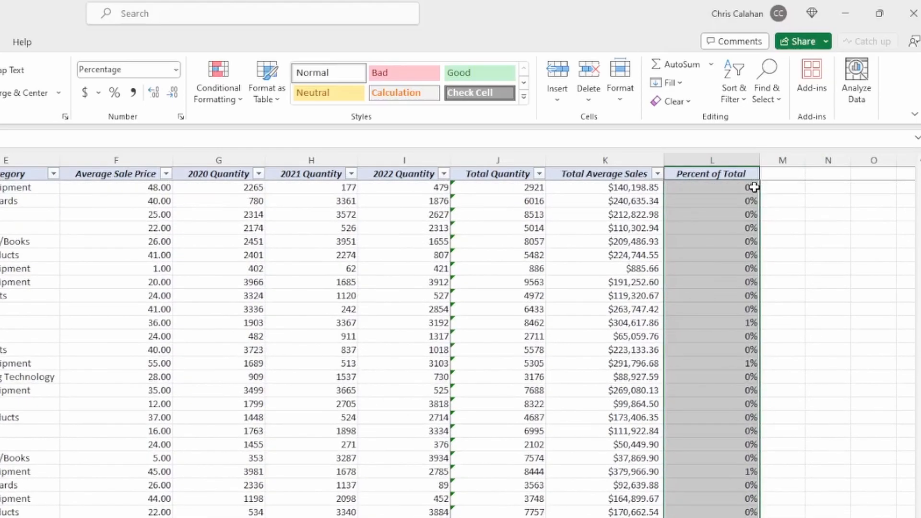
left_click(161, 95)
left_click(160, 95)
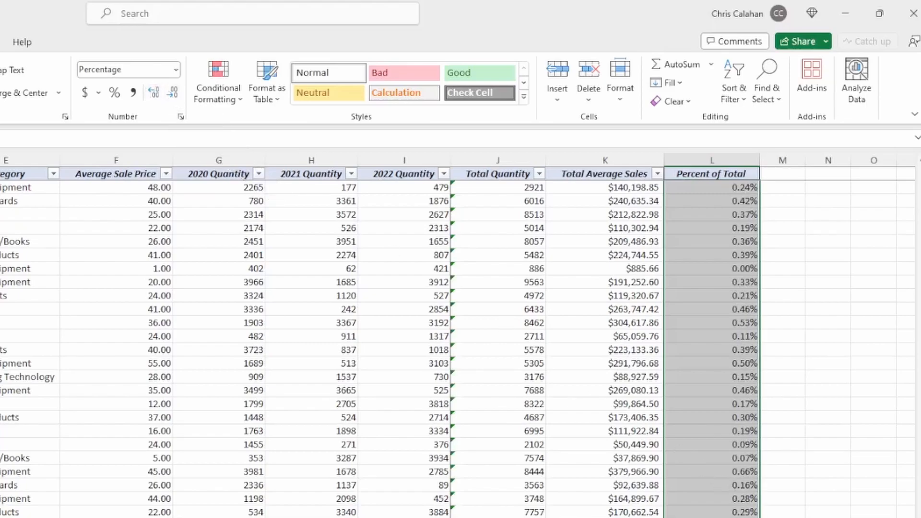
scroll(791, 266, "up", 10)
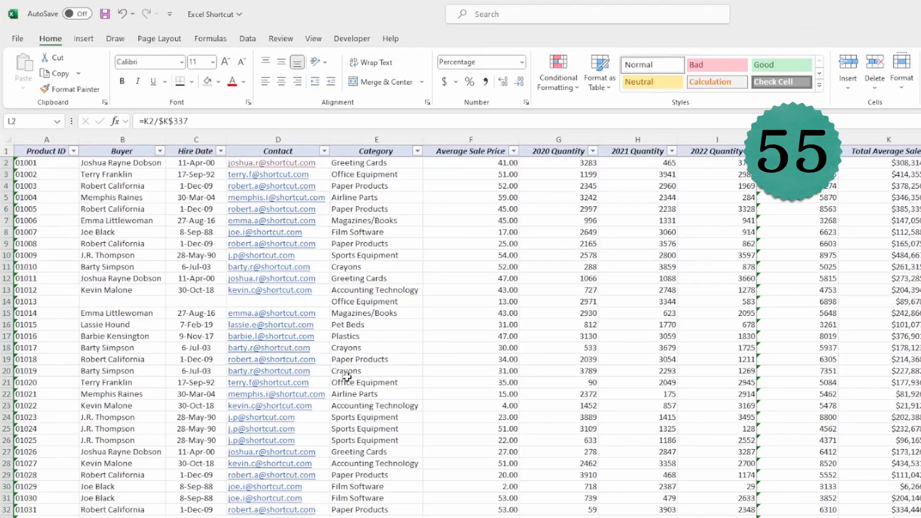
key("ctrl+1")
left_click(361, 332)
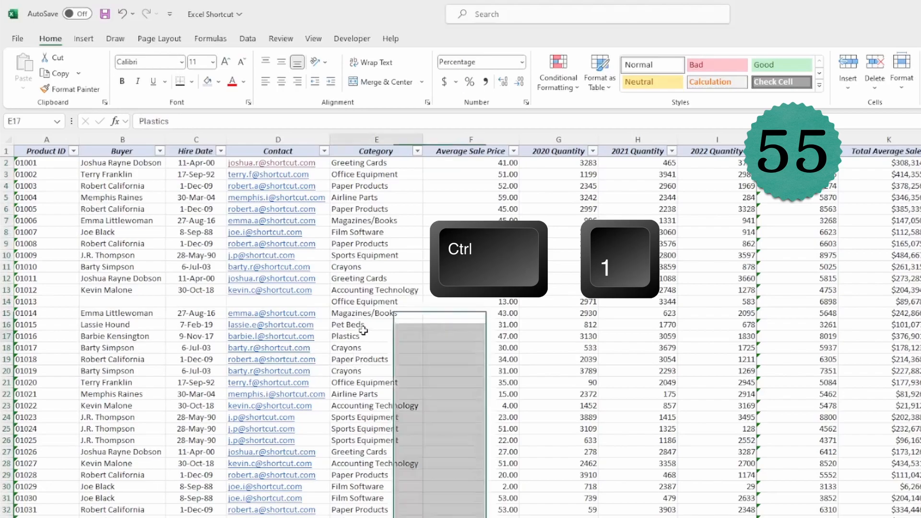
key("ctrl+1")
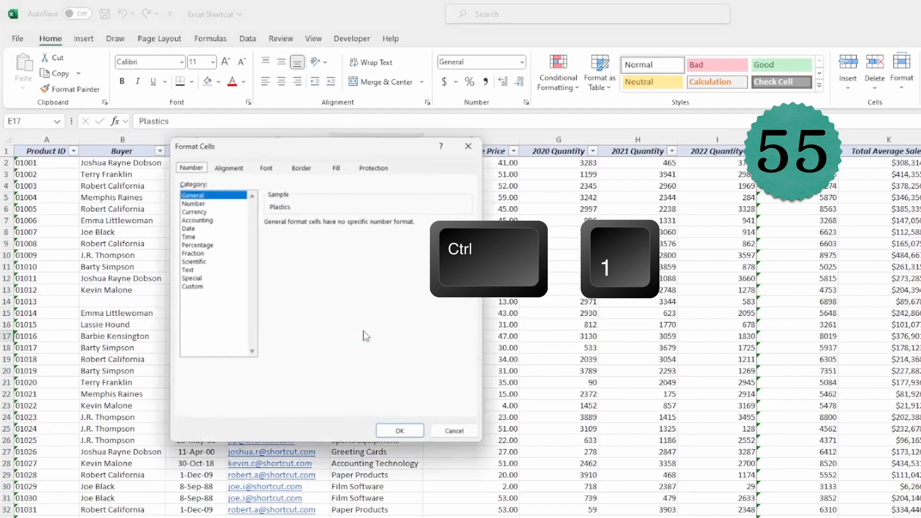
left_click(226, 169)
left_click(266, 168)
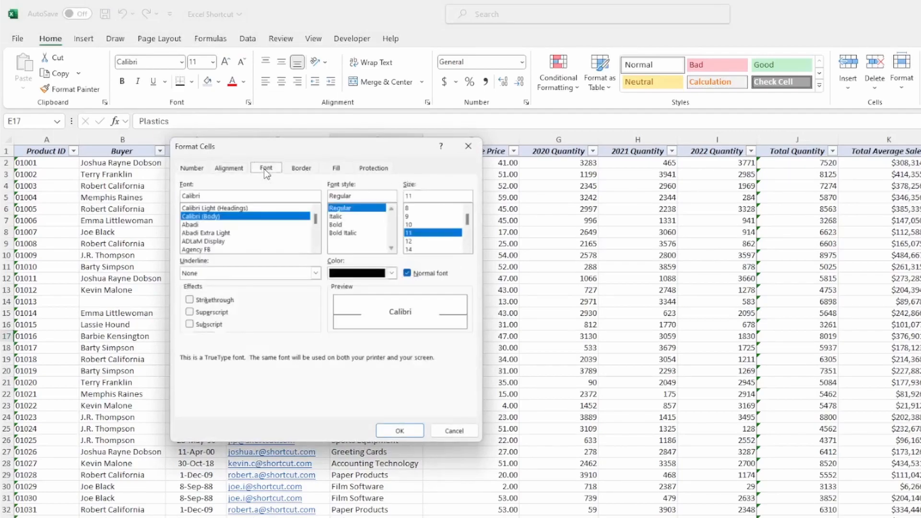
left_click(302, 168)
left_click(337, 168)
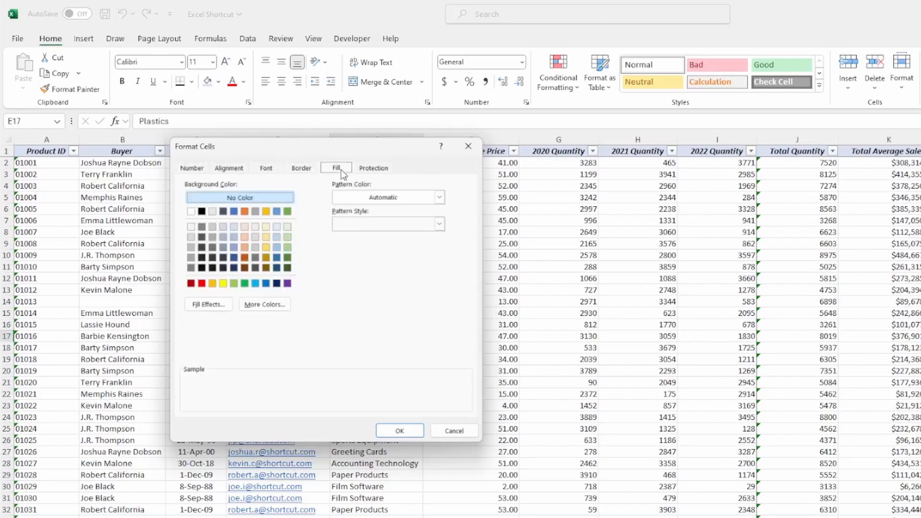
left_click(373, 171)
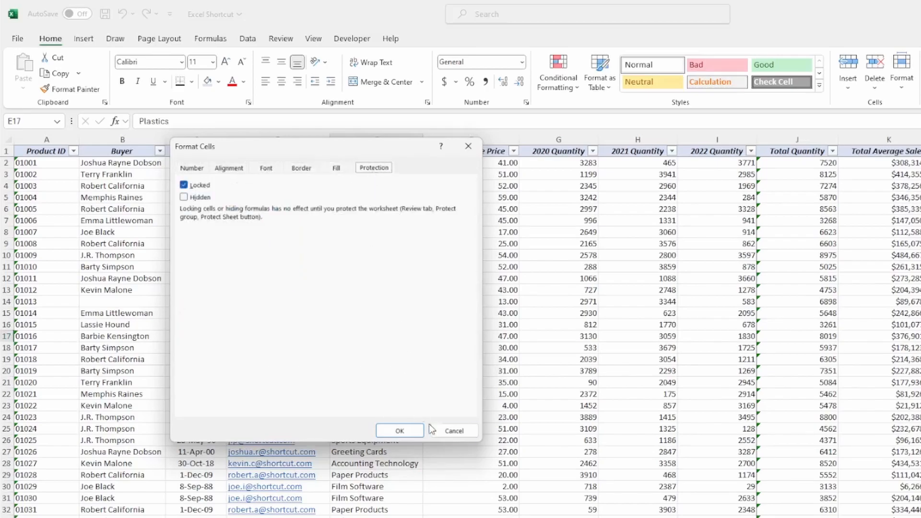
left_click(447, 436)
left_click(525, 440)
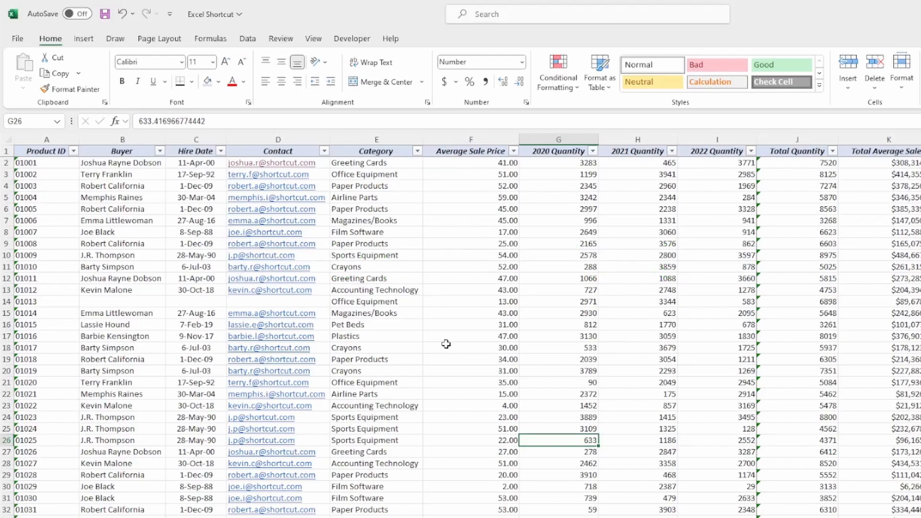
- Try converting the filtered data into a table and dismiss the resulting warning
key("ctrl+t")
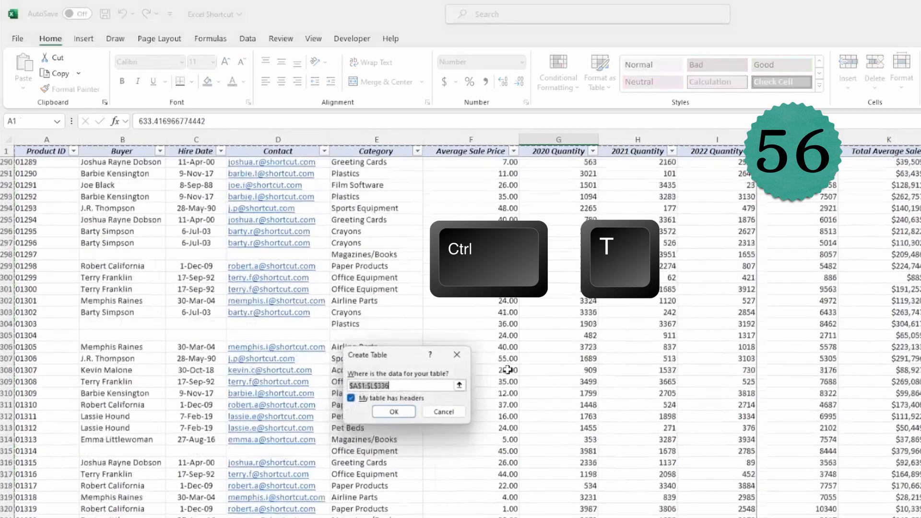
scroll(494, 384, "down", 1)
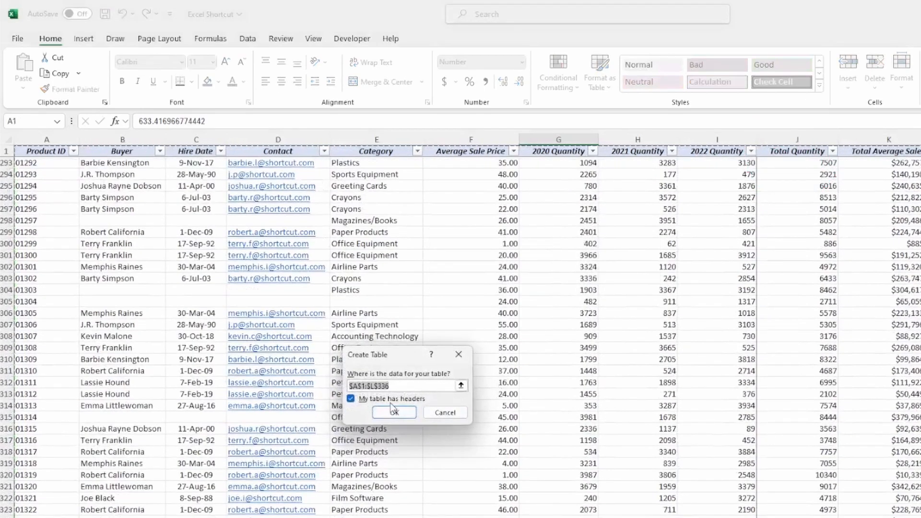
left_click(403, 412)
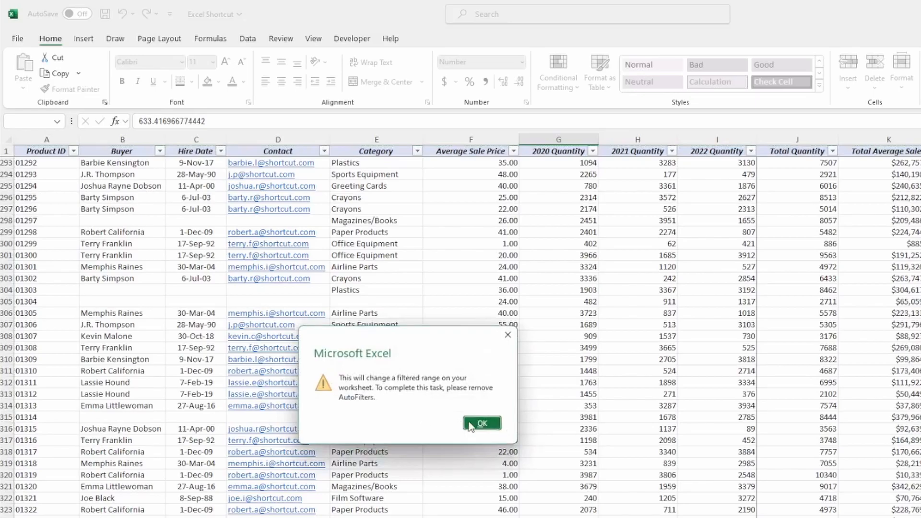
left_click(480, 425)
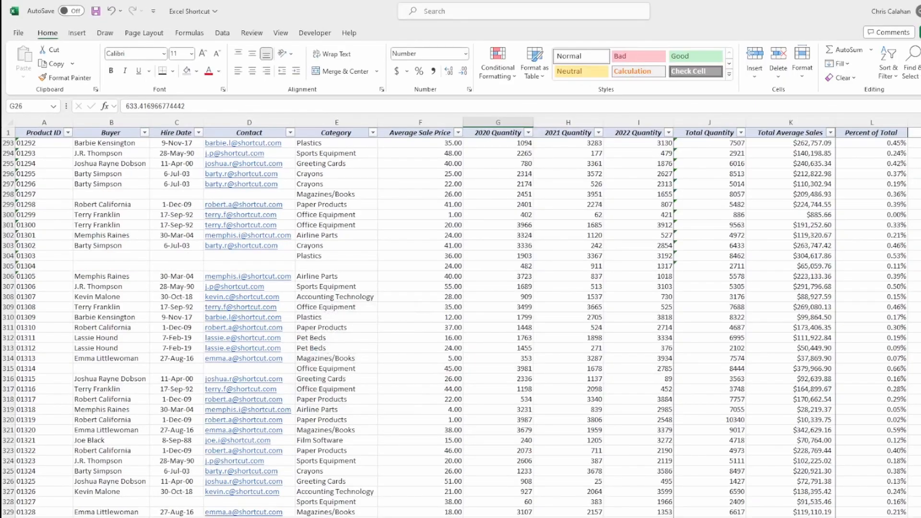
scroll(460, 326, "up", 20)
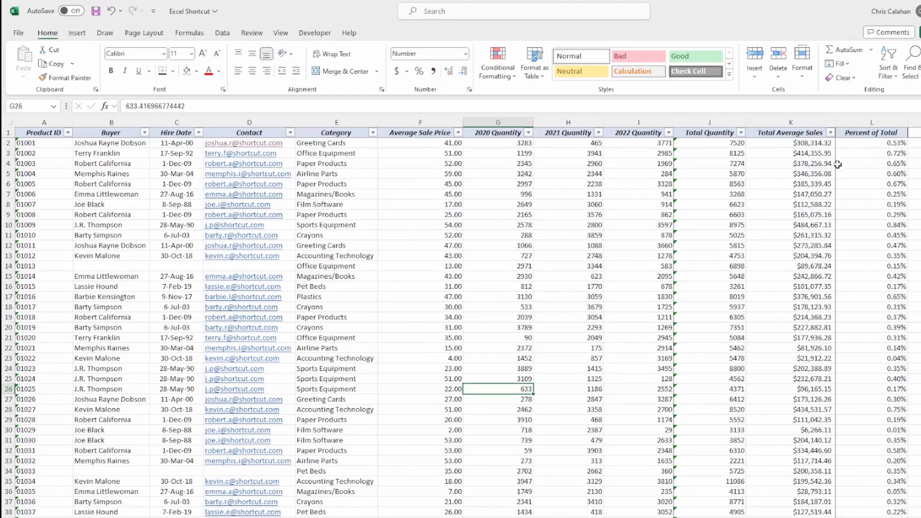
- Turn off the AutoFilters and convert $A$1:$L$336 into a table with headers
left_click(857, 133)
left_click(29, 143)
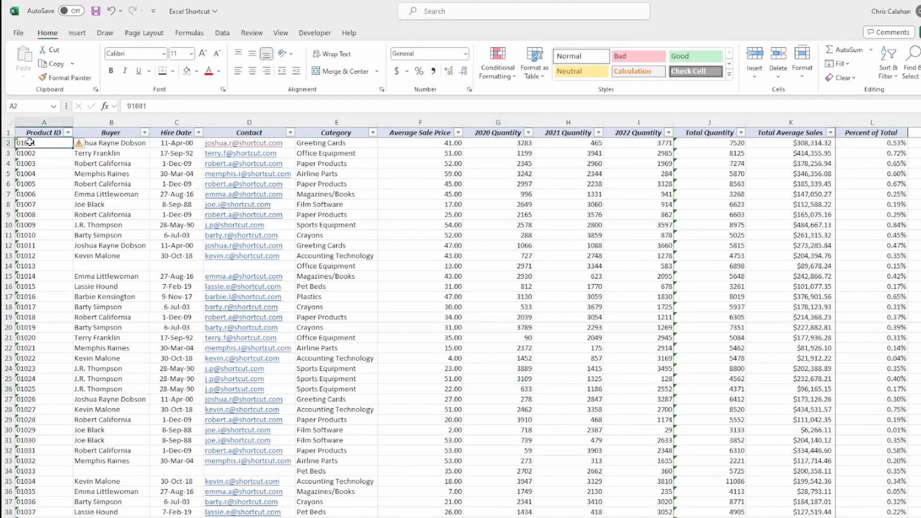
key("ctrl+shift+l")
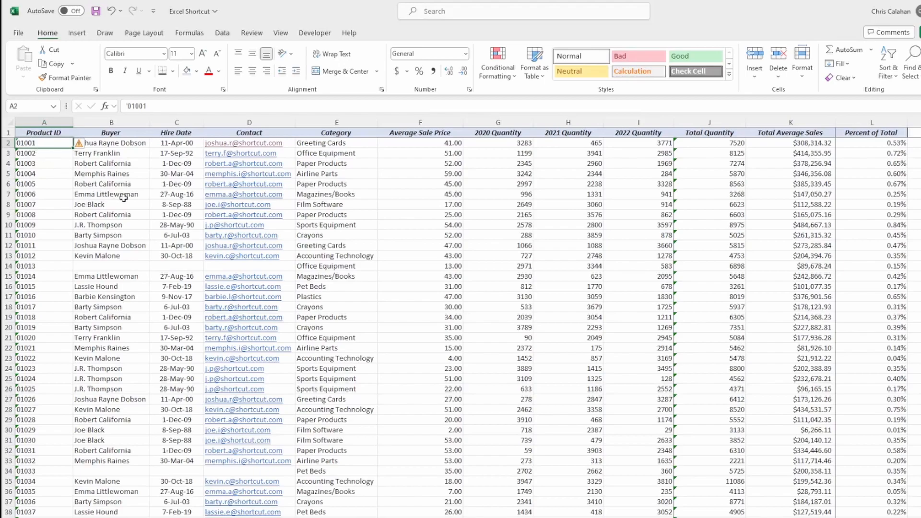
key("ctrl+t")
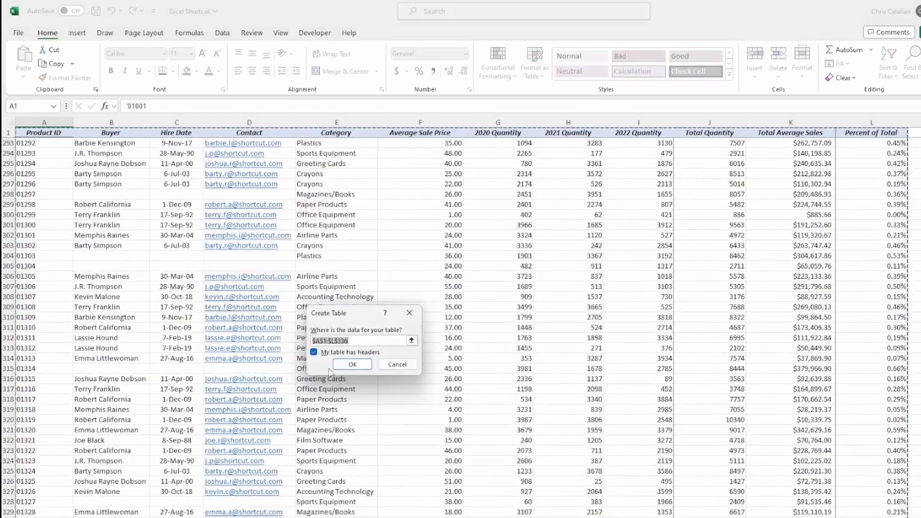
left_click(353, 365)
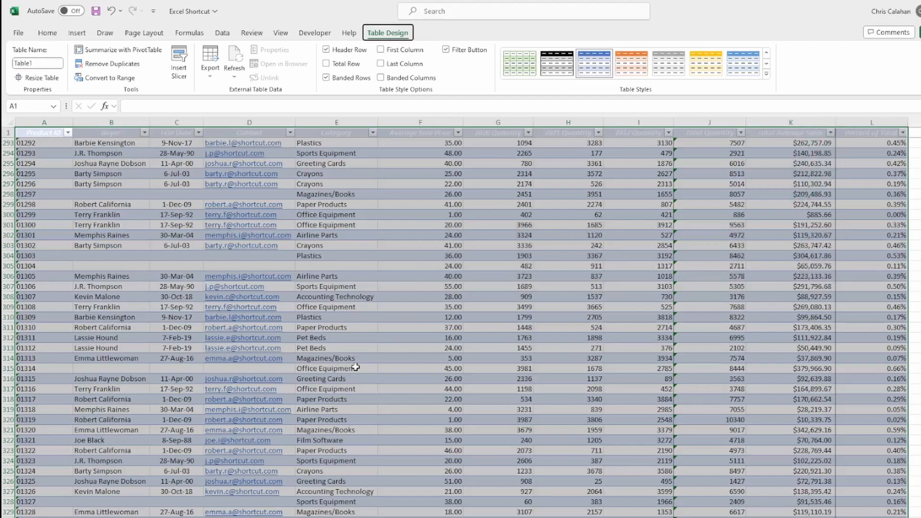
- Create PivotTable1 on a new sheet with Category in Rows and Total Average Sales in Values
key("alt+n")
key("v")
key("t")
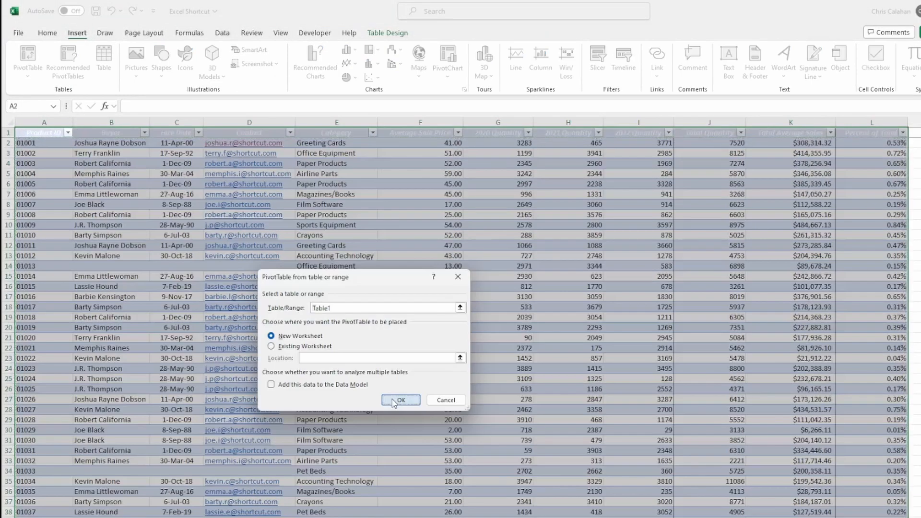
left_click(392, 398)
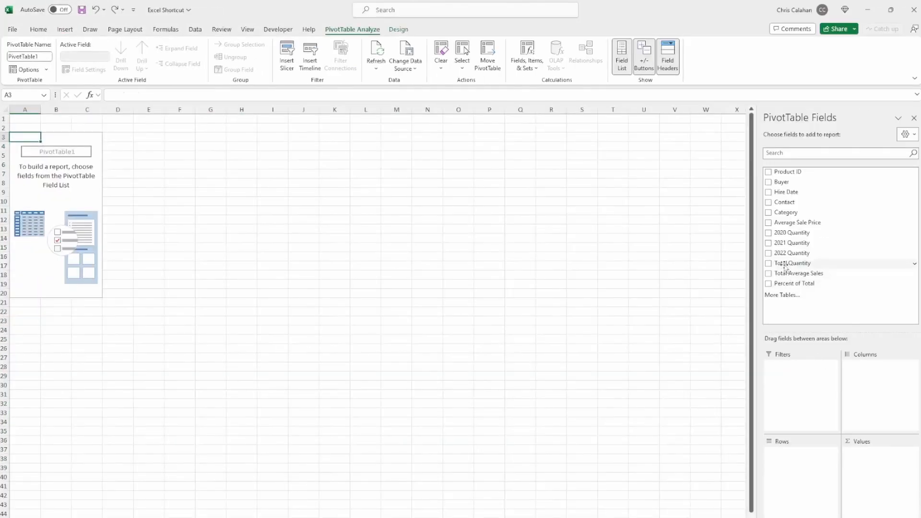
left_click_drag(786, 212, 790, 468)
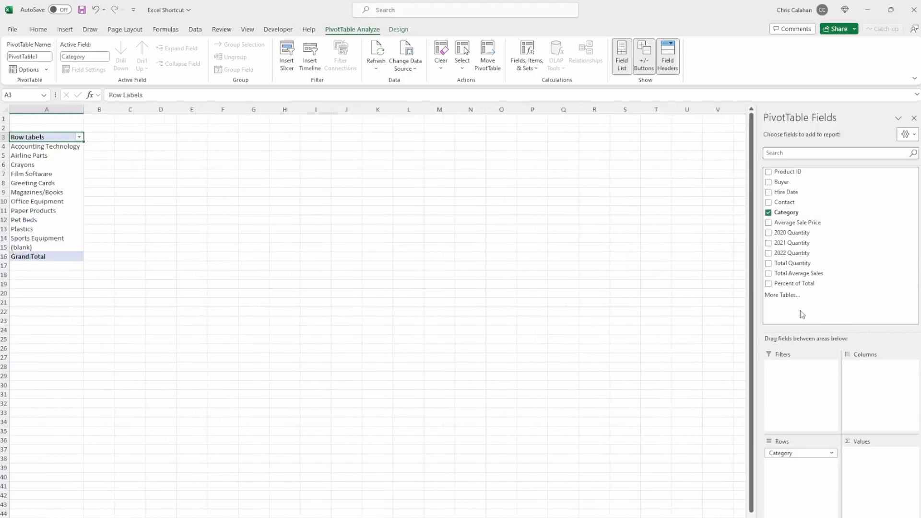
left_click_drag(798, 274, 873, 458)
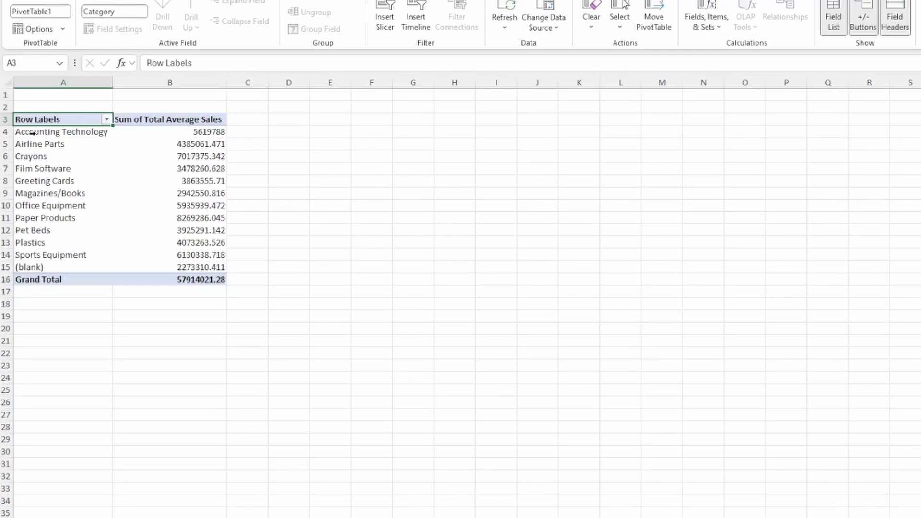
- Group Accounting Technology–Film Software as Group1 and Greeting Cards–Sports Equipment as Group2
left_click_drag(32, 133, 46, 168)
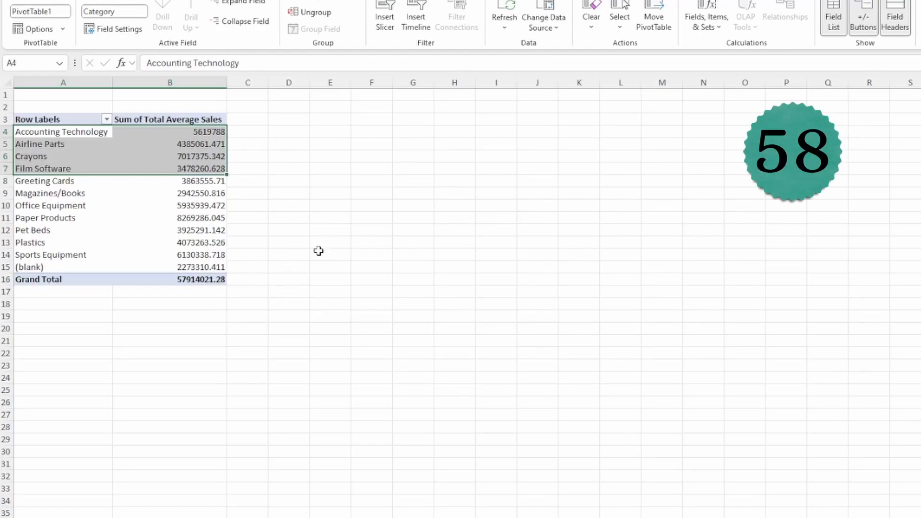
key("alt+shift+Right")
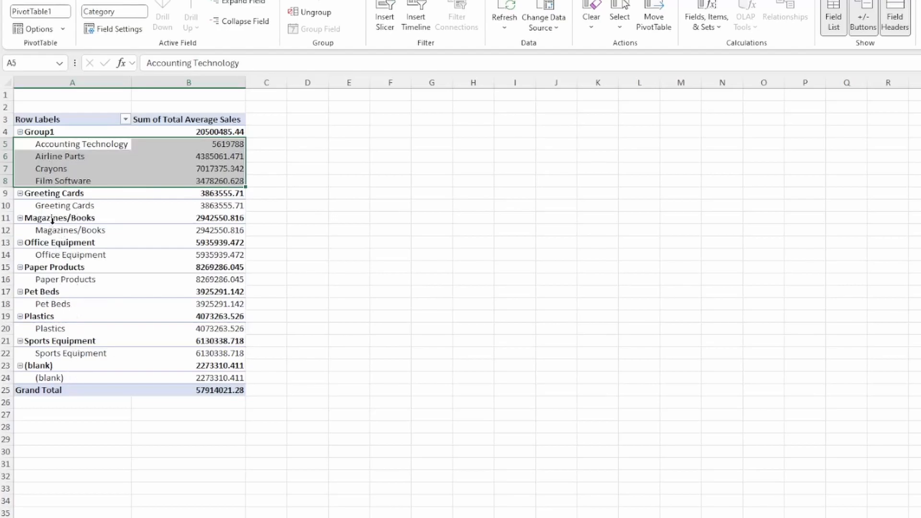
left_click_drag(45, 193, 44, 337)
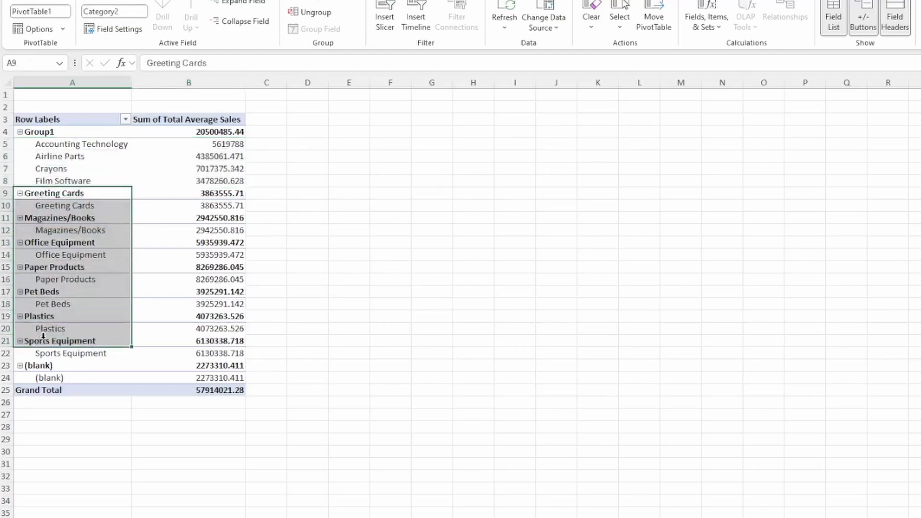
key("alt+shift+Right")
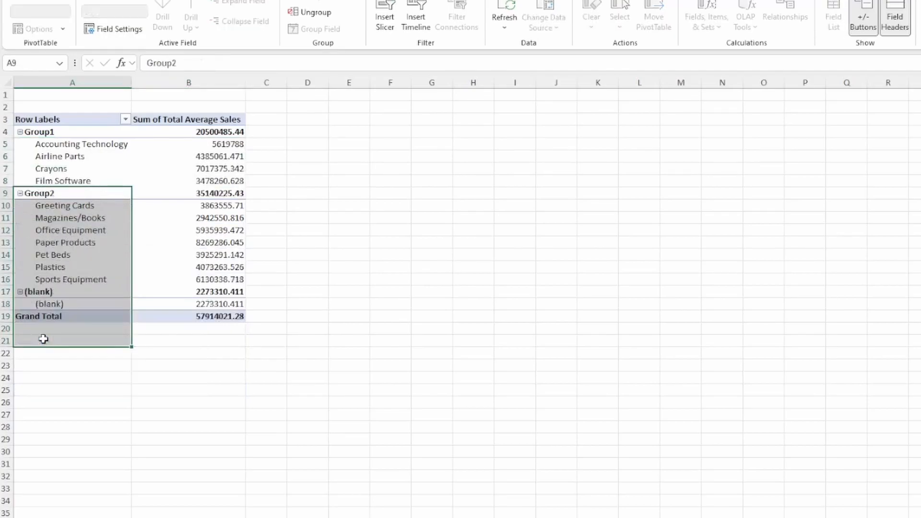
left_click(205, 367)
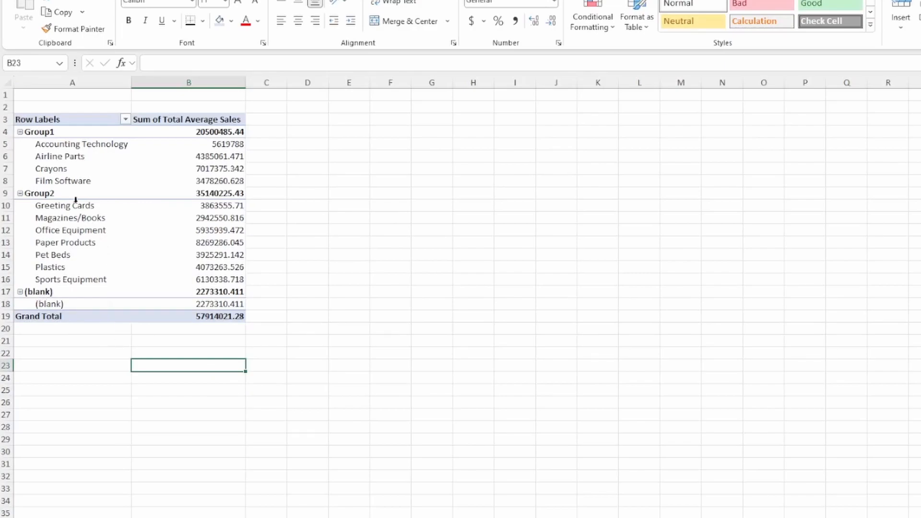
left_click(47, 131)
- Ungroup Group1 and Group2 and remove (blank), leaving eleven categories totalling 55640710.87
left_click_drag(47, 131, 67, 283)
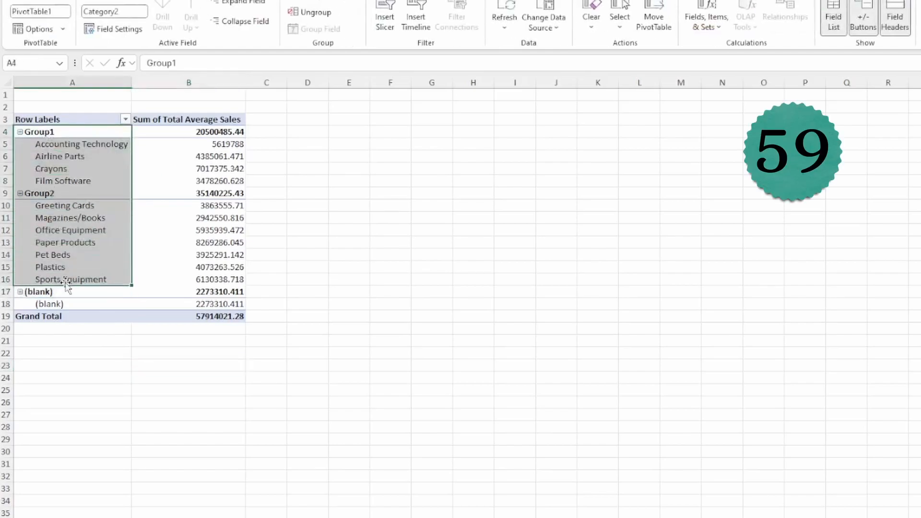
key("alt+shift+Left")
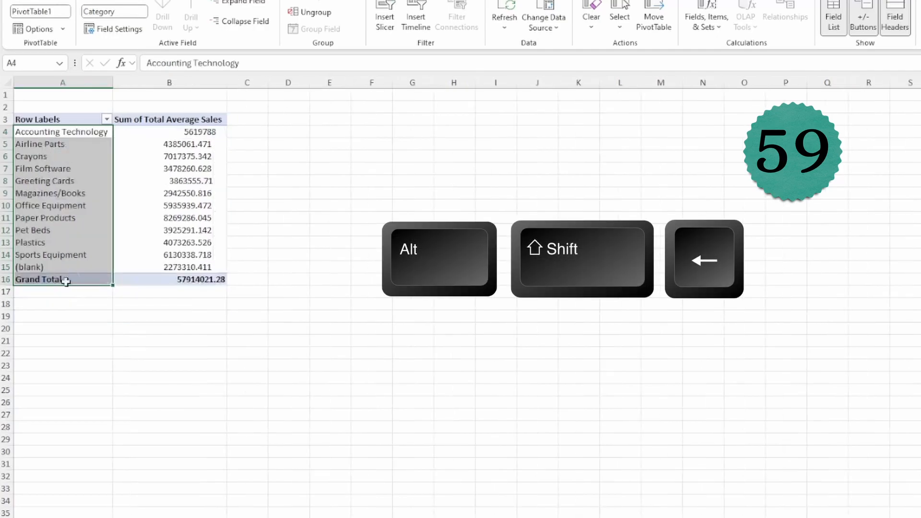
left_click(283, 254)
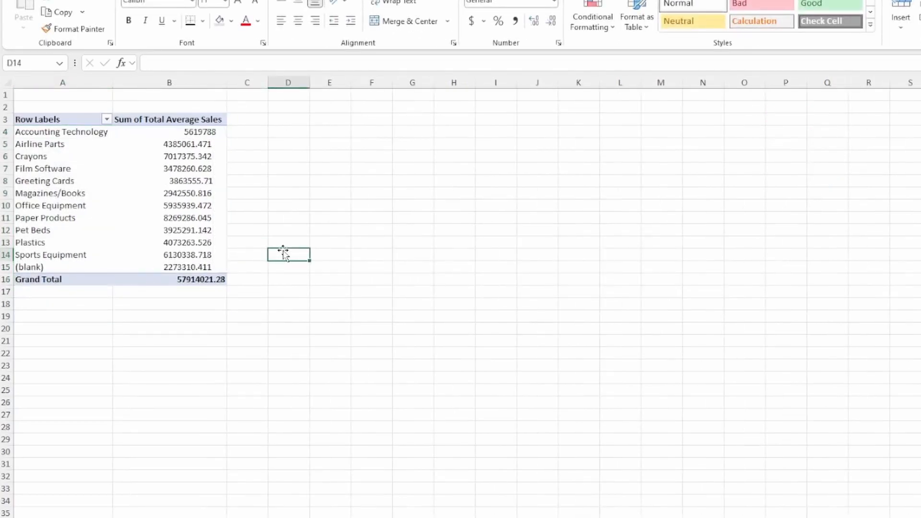
left_click(31, 269)
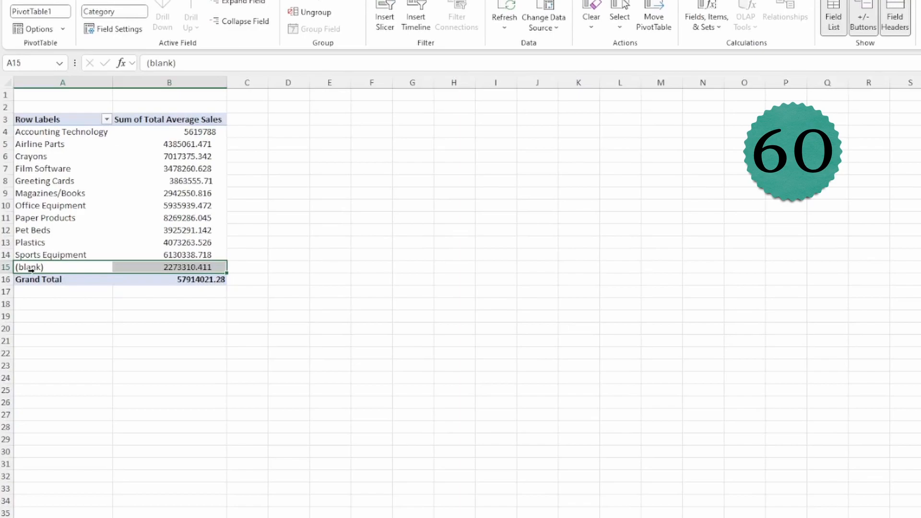
key("ctrl+minus")
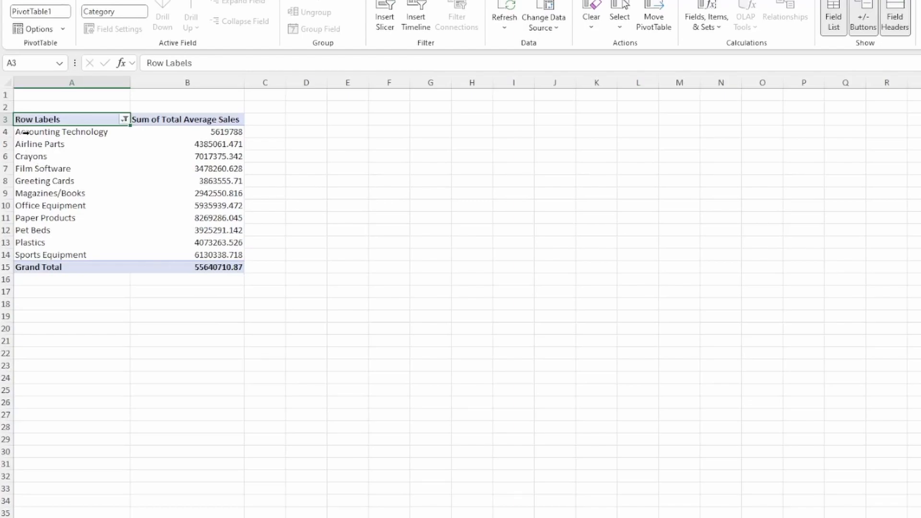
- Chart the PivotTable as a column chart beside it and add a Chart1 chart sheet
left_click(25, 132)
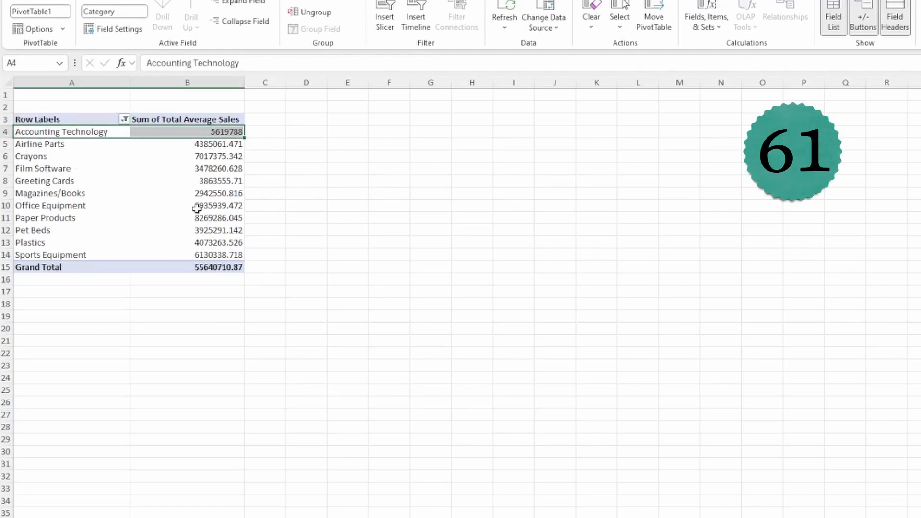
key("alt+F1")
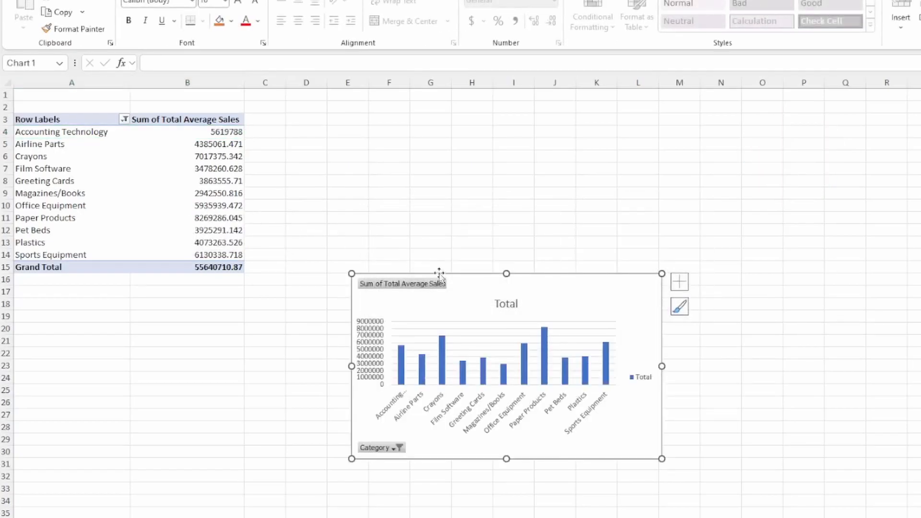
left_click_drag(463, 274, 489, 126)
left_click(49, 159)
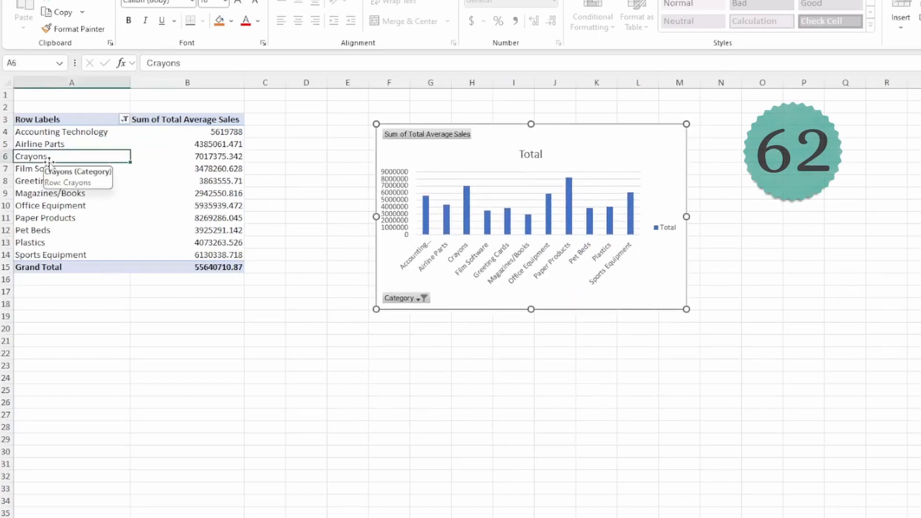
key("F11")
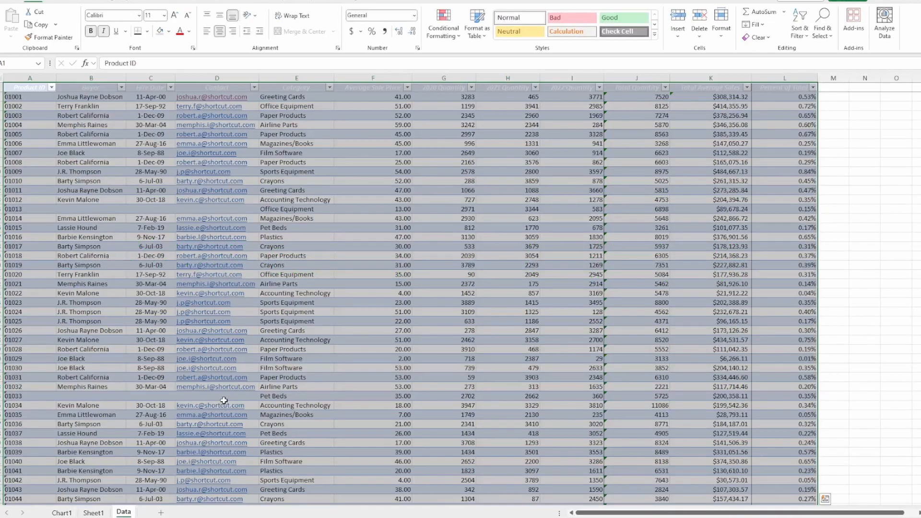
- Hide and unhide the Hire Date column C, then delete it
left_click(380, 302)
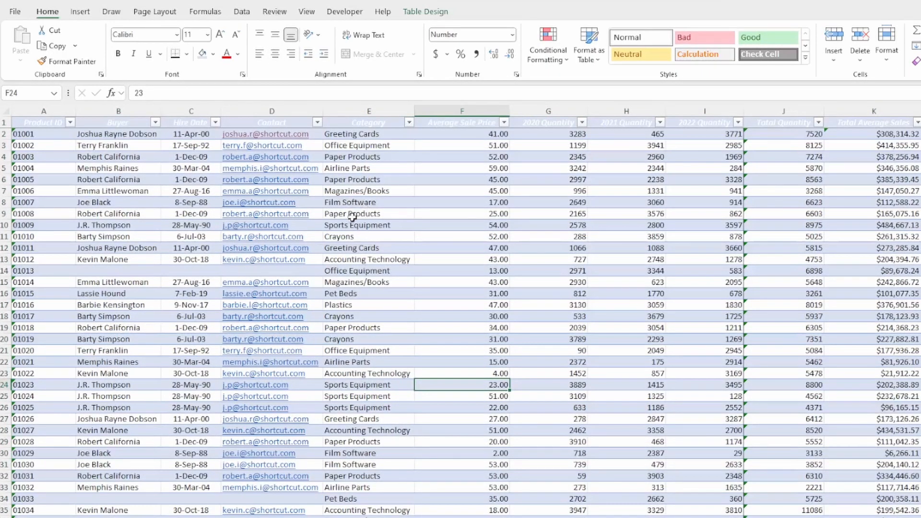
left_click(198, 108)
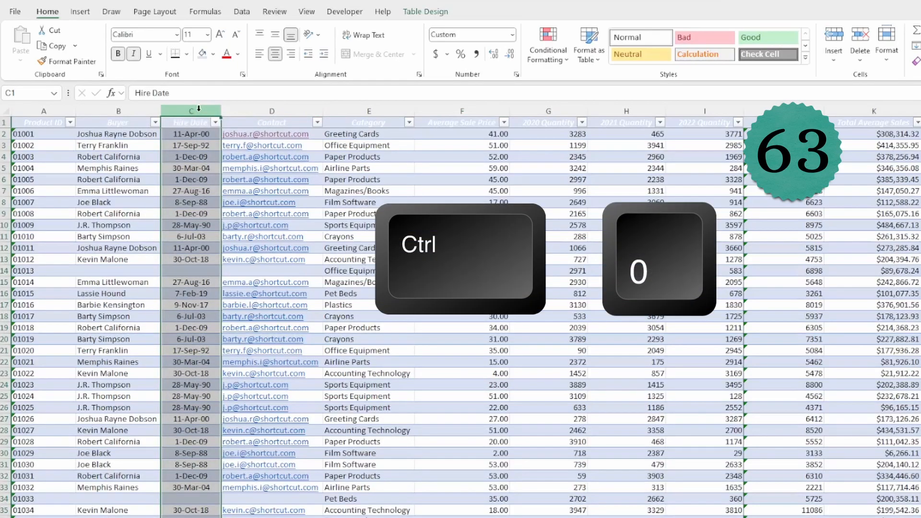
key("ctrl+0")
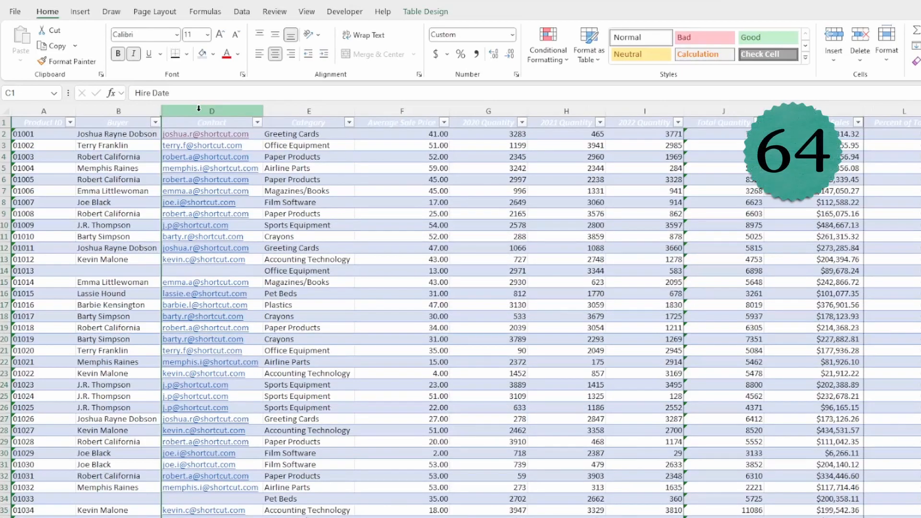
key("alt+h")
key("o")
key("u")
key("l")
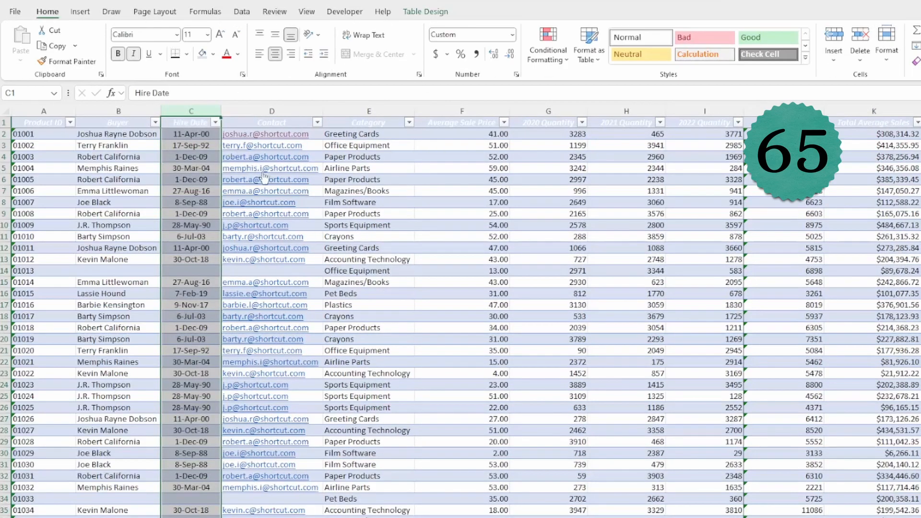
key("ctrl+minus")
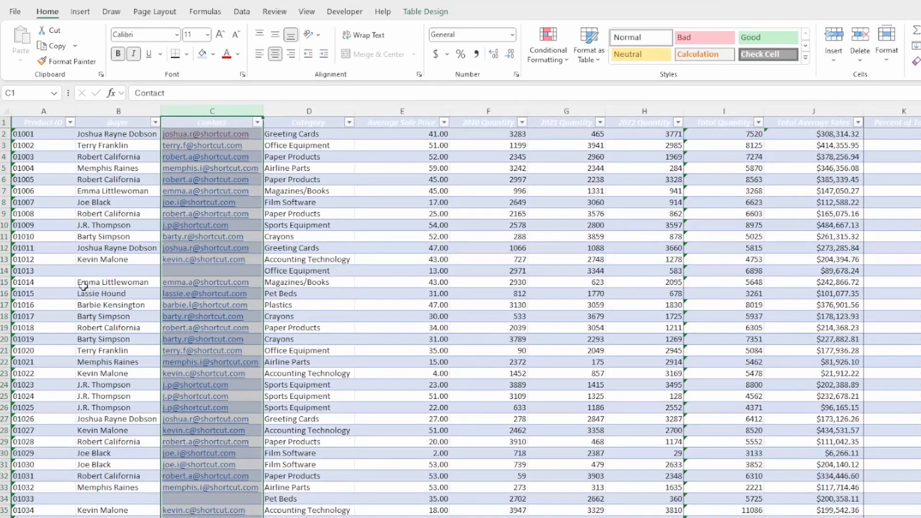
- Hide and unhide row 14, then insert and delete a blank row above it
left_click(2, 270)
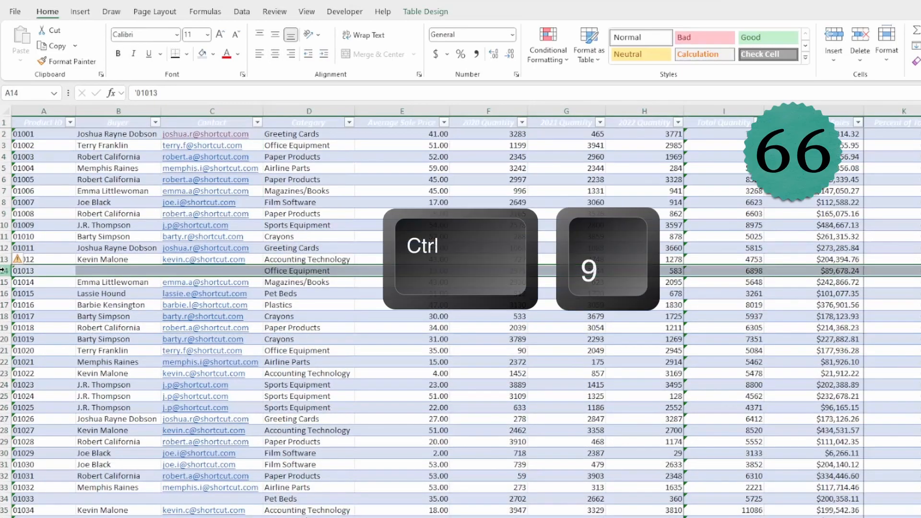
key("ctrl+9")
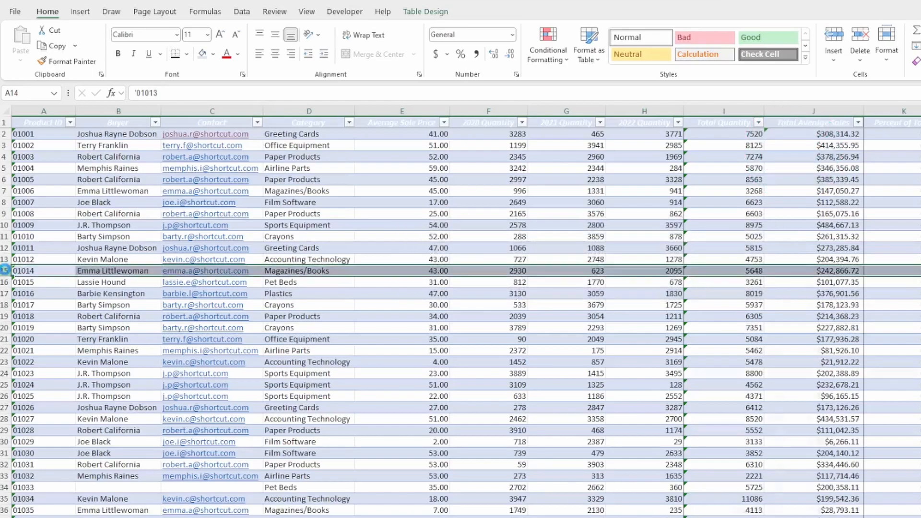
key("ctrl+shift+9")
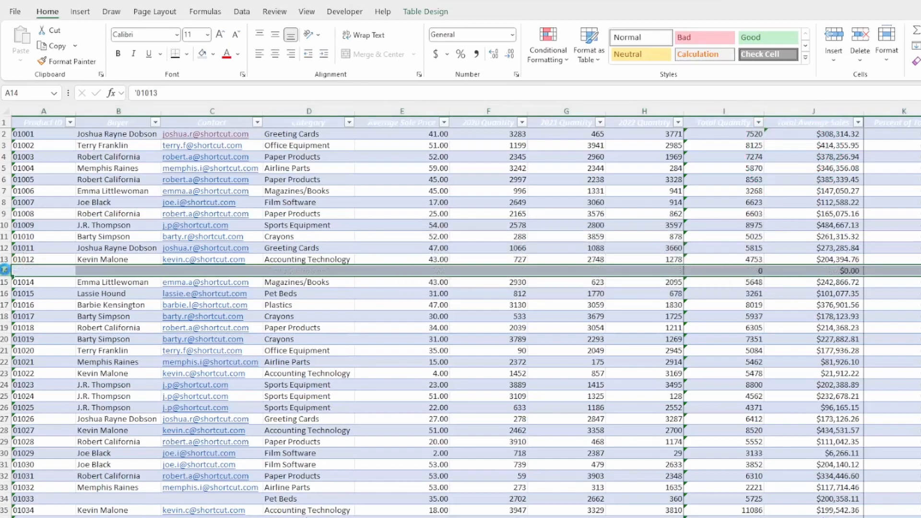
key("ctrl+shift+plus")
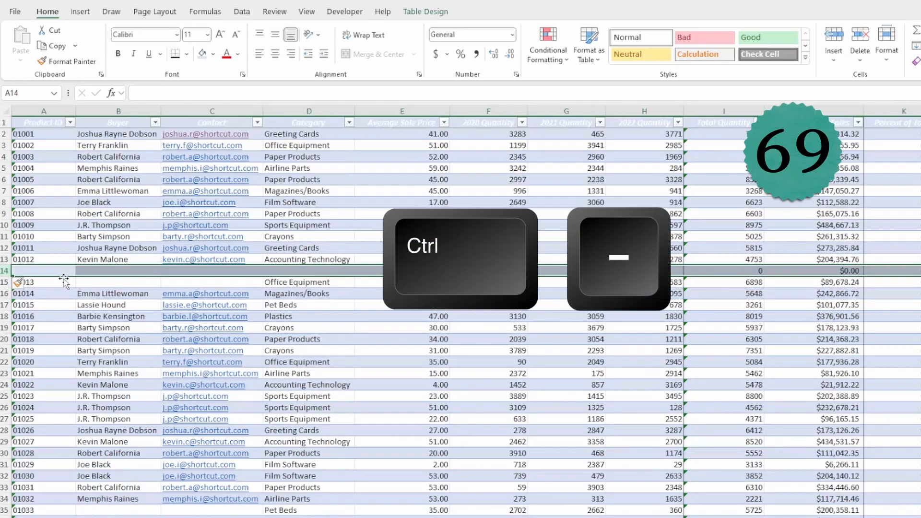
key("ctrl+minus")
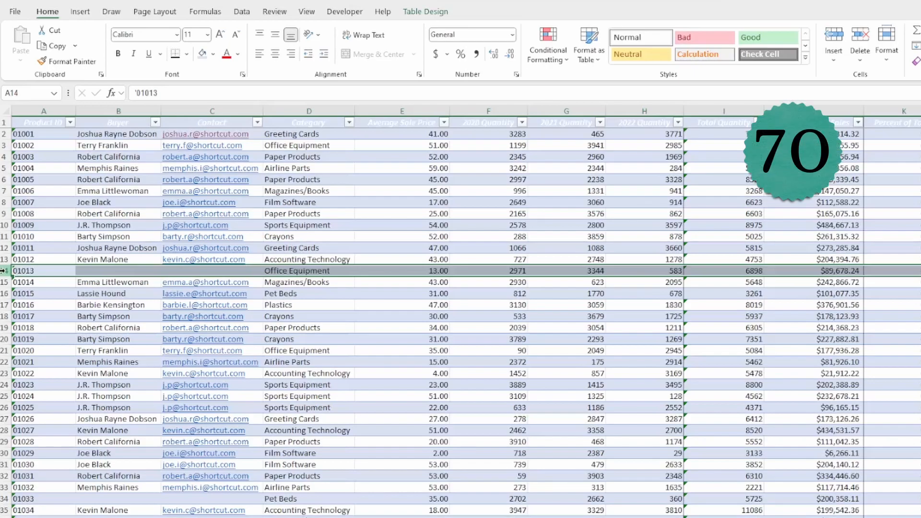
- Cut the 01013 Office Equipment row and paste it into empty row 338
key("ctrl+x")
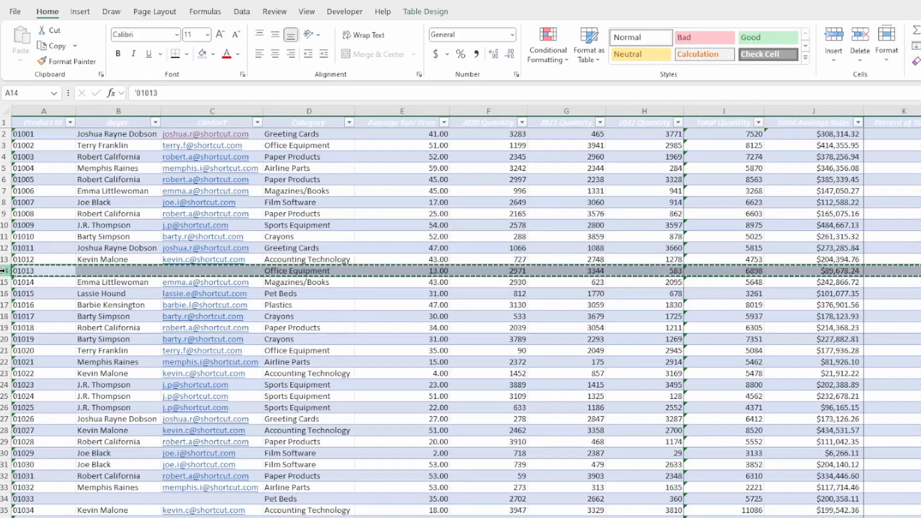
scroll(3, 271, "down", 16)
scroll(3, 447, "down", 20)
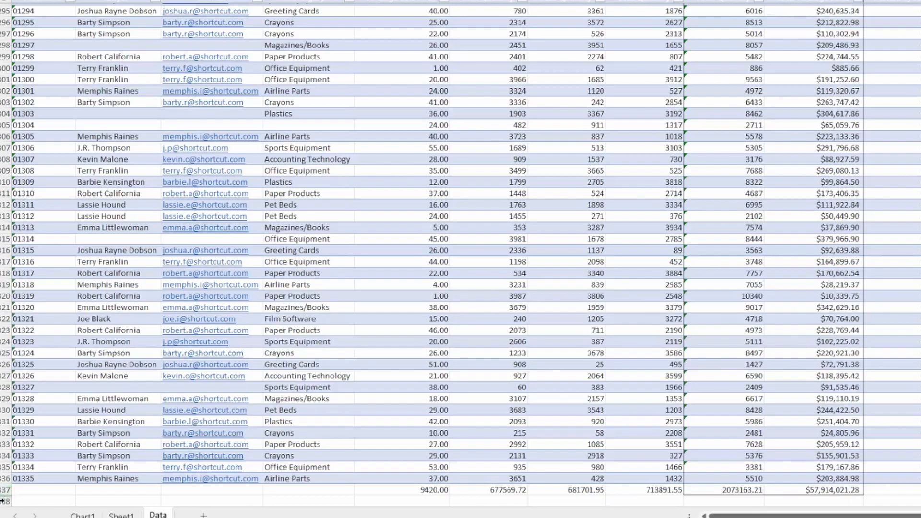
left_click(2, 501)
key("ctrl+v")
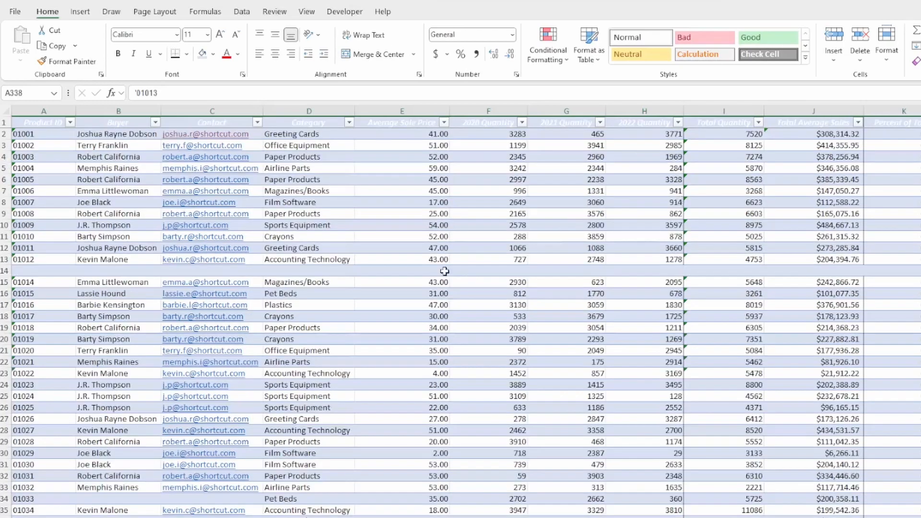
left_click(444, 267)
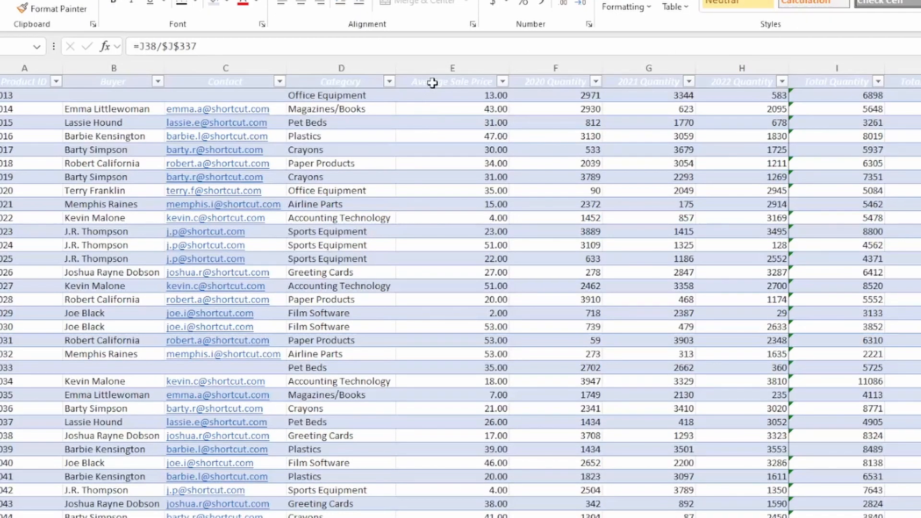
- Add a second line reading 'BY PRODUCT ID' under 'Average Sale Price' in header cell E1
left_click(433, 83)
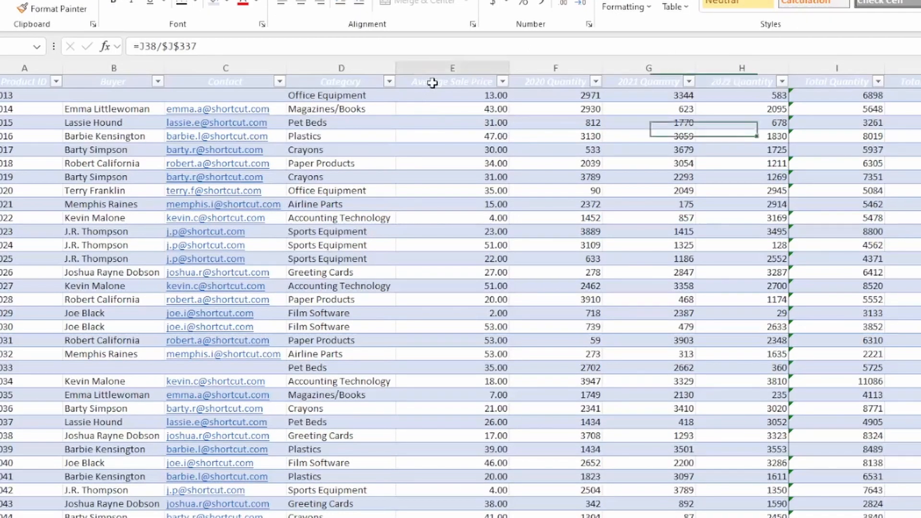
left_click(255, 47)
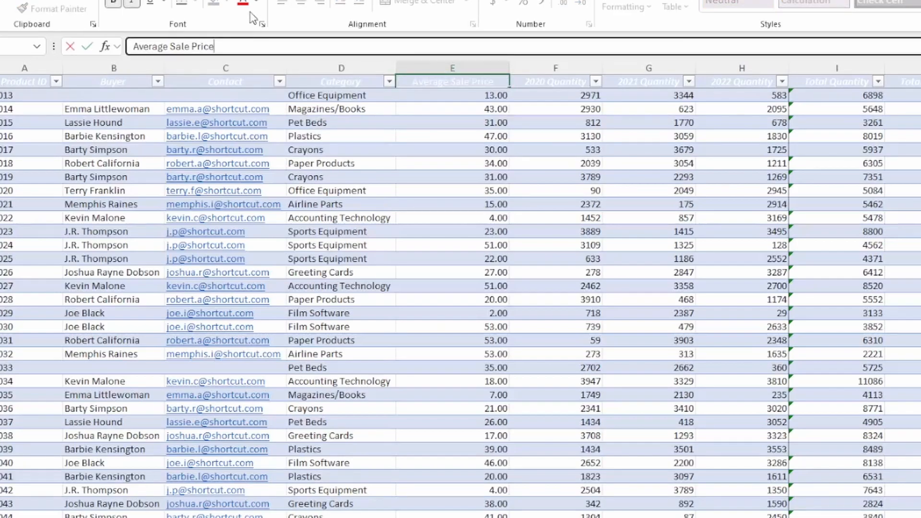
key("alt+Return")
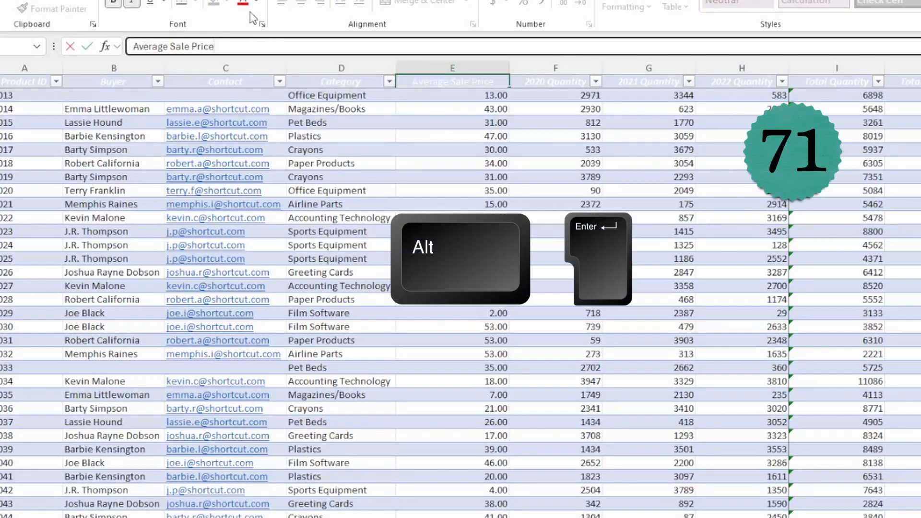
key("alt+Return")
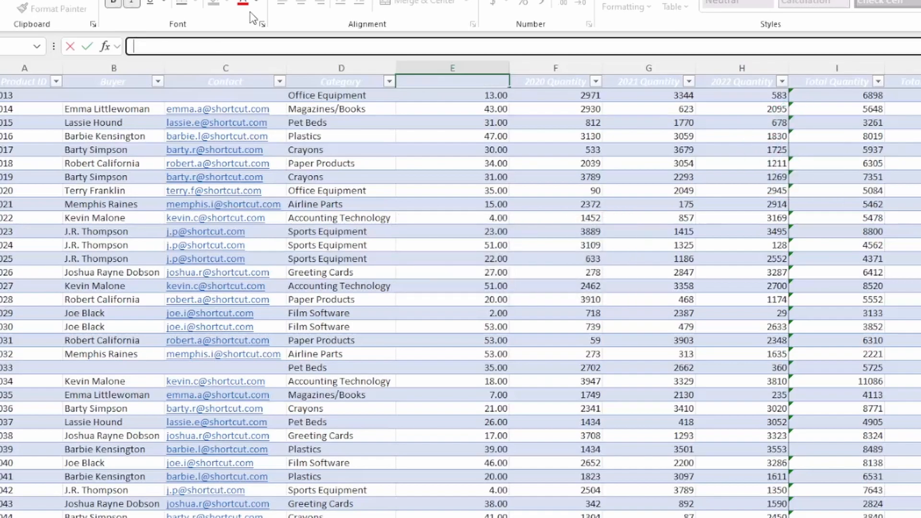
type("BY PRODUC")
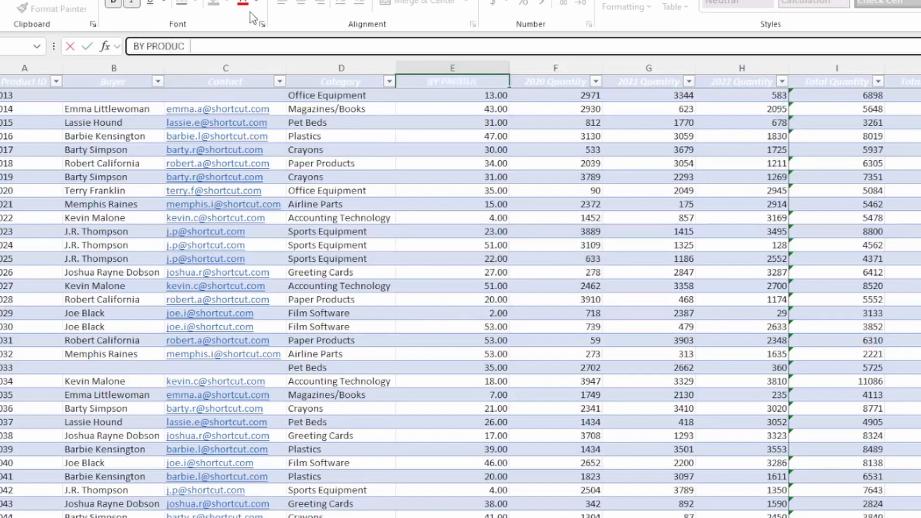
type("T ID")
key("ctrl+Return")
key("Down")
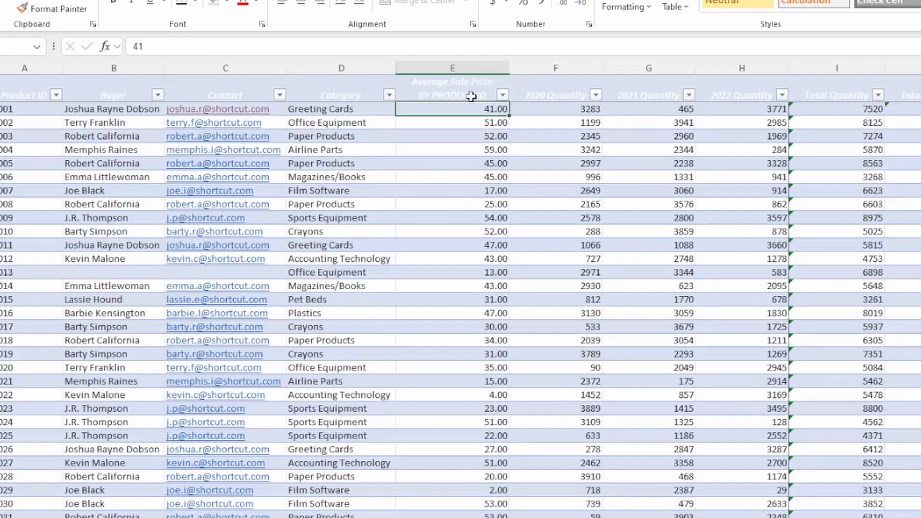
left_click(452, 91)
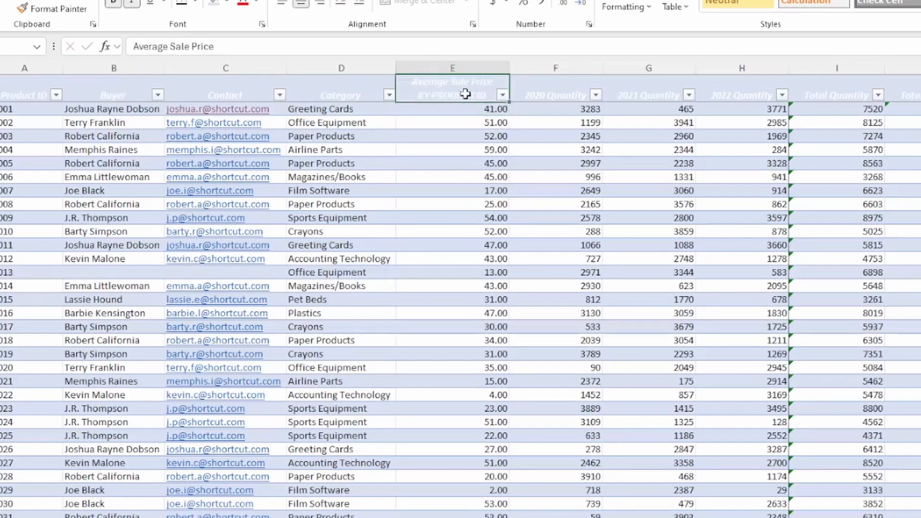
left_click(27, 87)
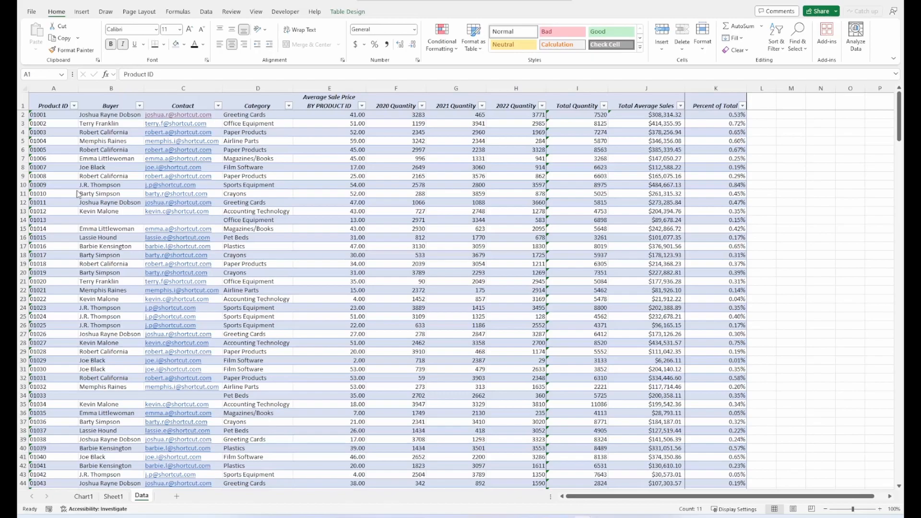
left_click_drag(47, 115, 51, 169)
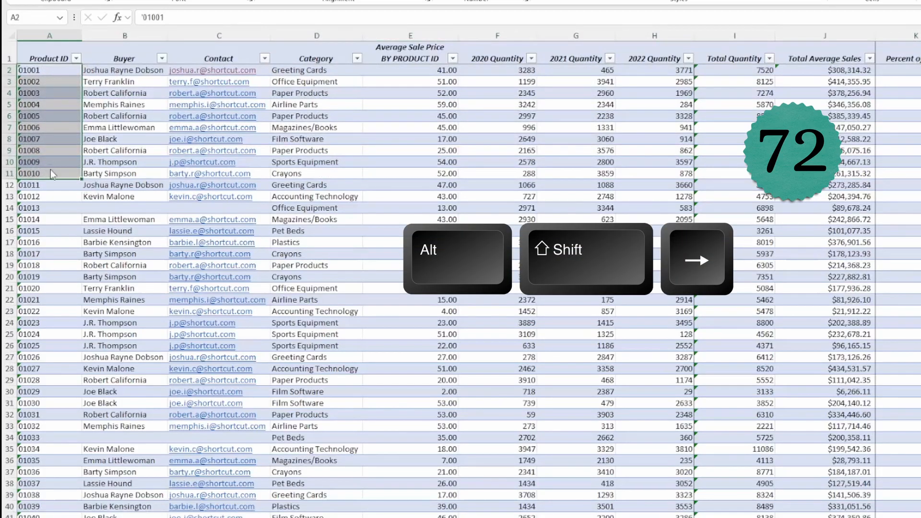
key("alt+shift+Right")
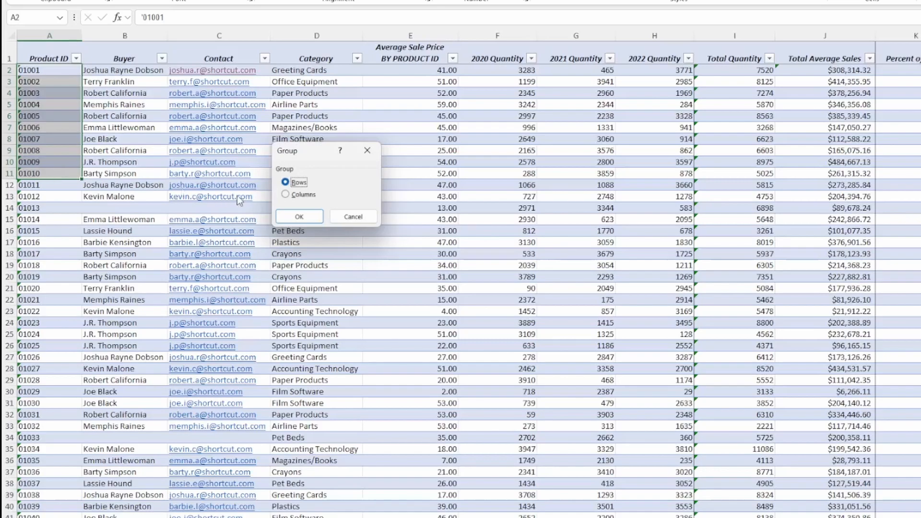
left_click(284, 215)
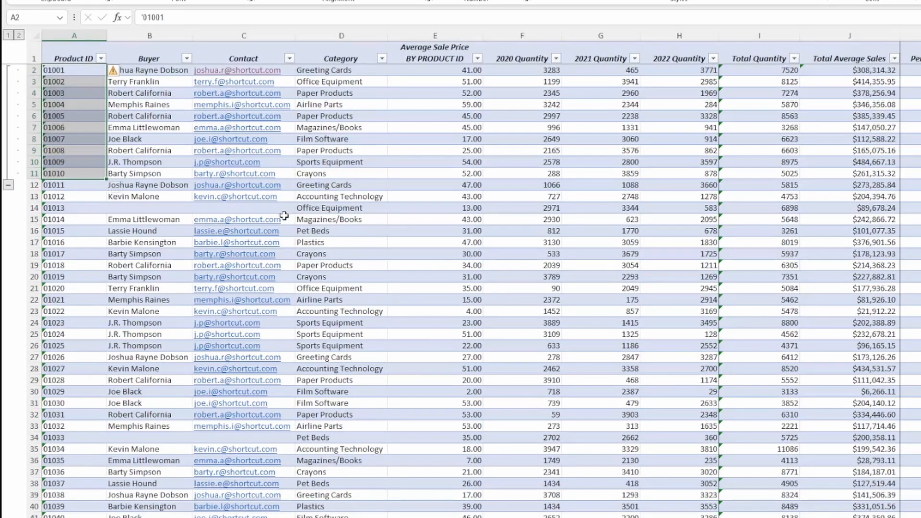
left_click(8, 185)
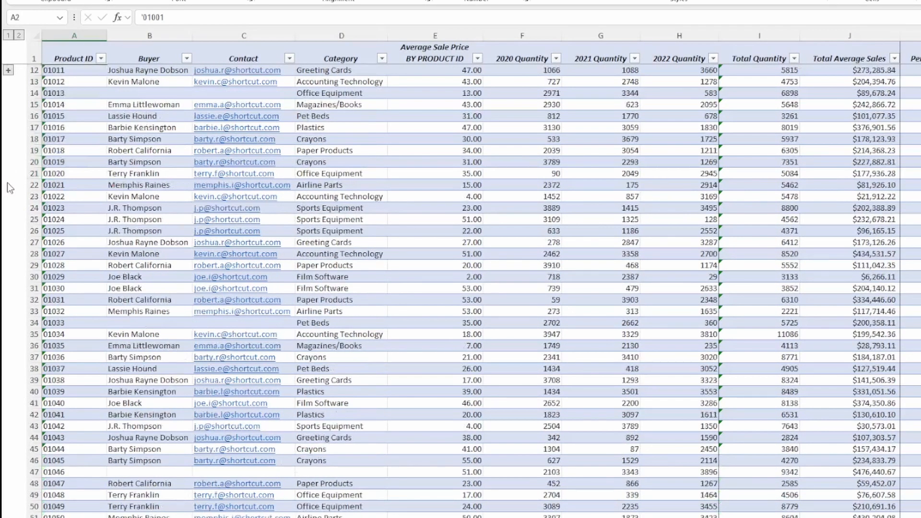
left_click(8, 70)
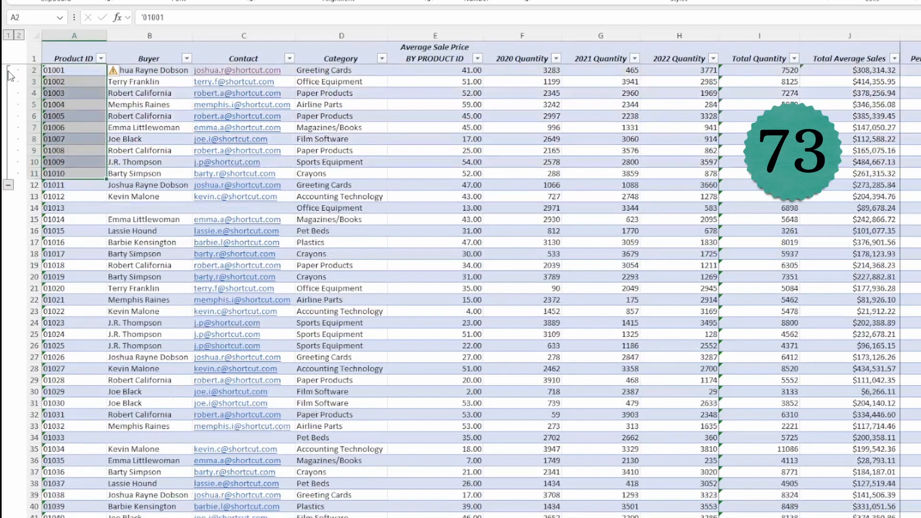
key("alt+shift+Left")
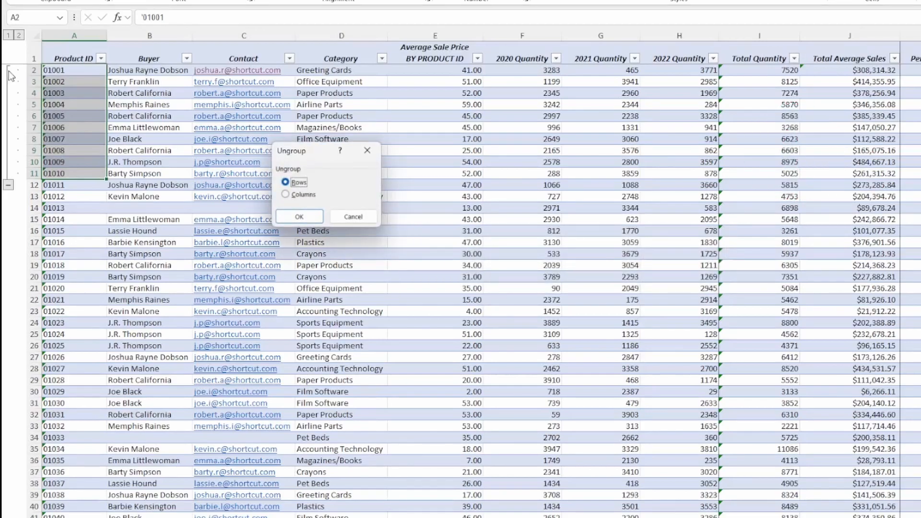
left_click(298, 216)
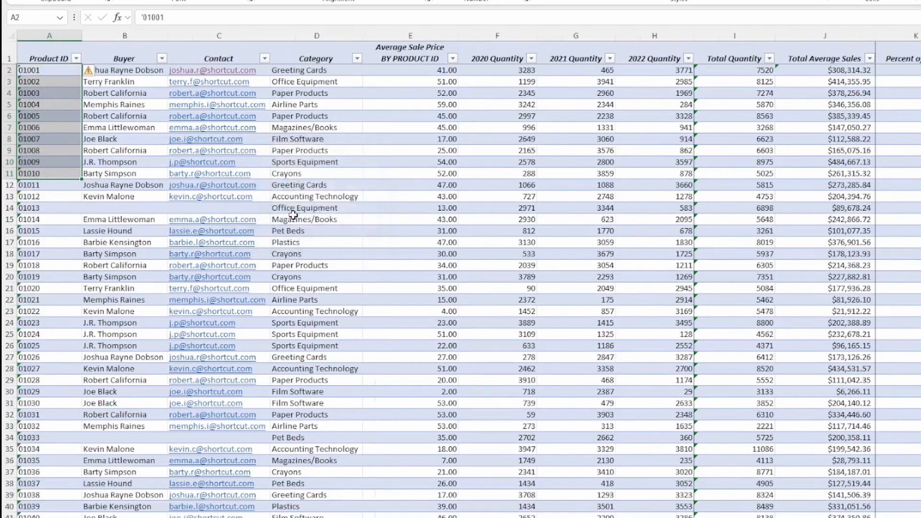
left_click(920, 266)
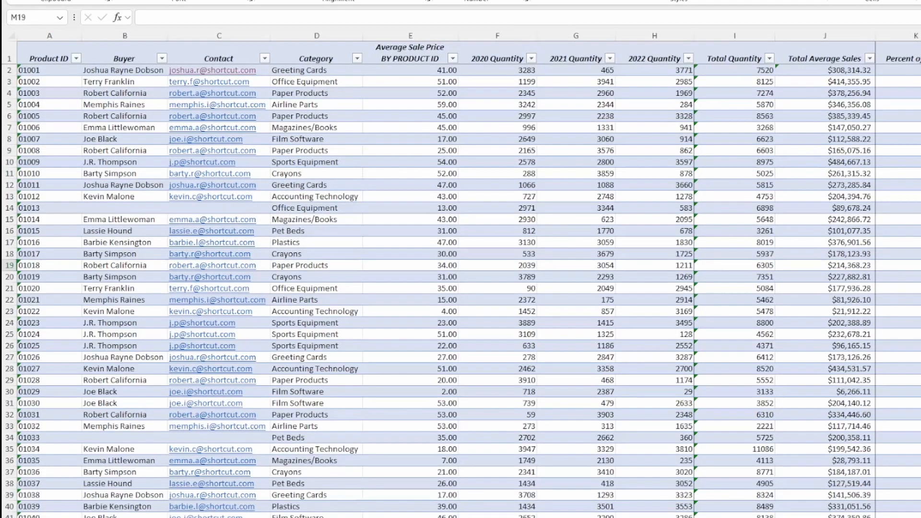
- Enter the label 'Last Updated:' in cell M3
left_click(920, 81)
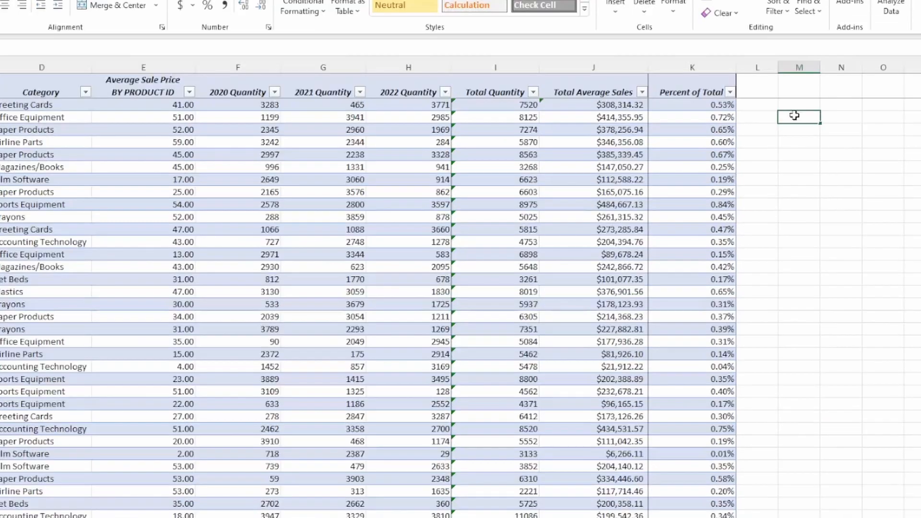
type("LastY")
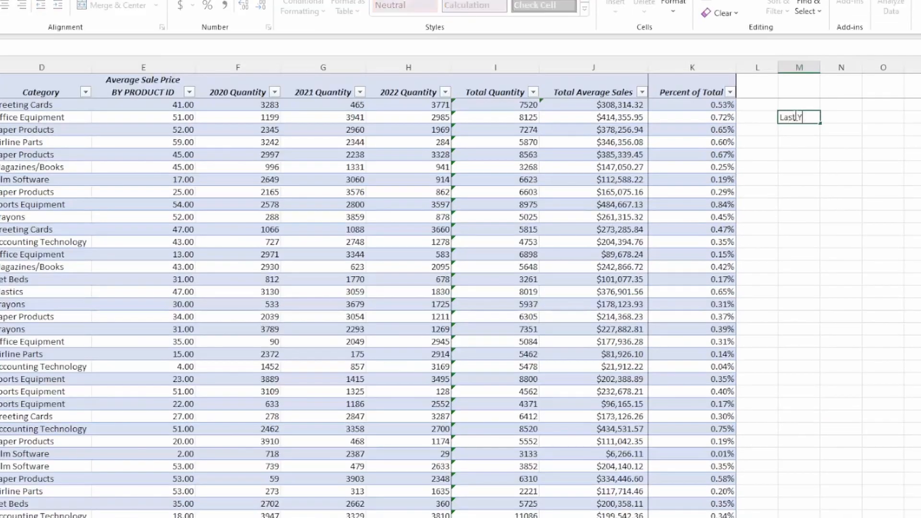
key("BackSpace")
type("Updated:")
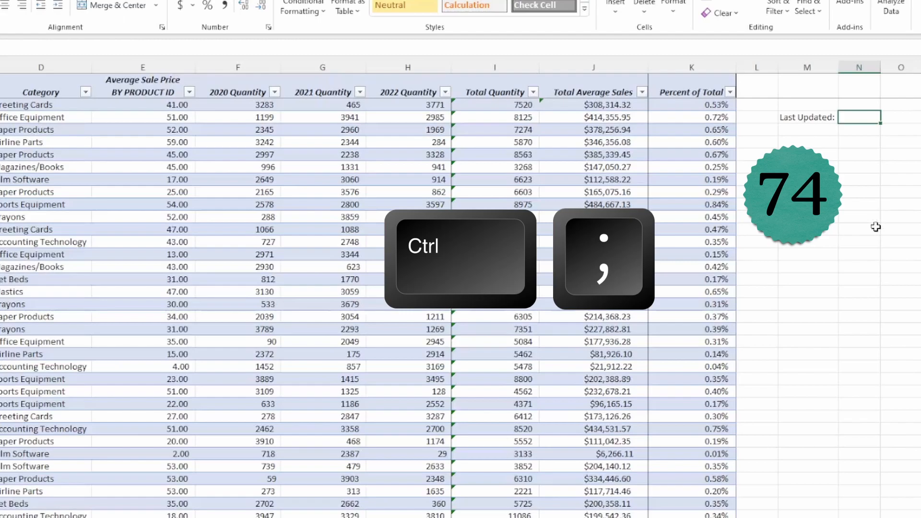
- Put the current date and time stamp, 11/24/2023 13:37, in N3
key("ctrl+semicolon")
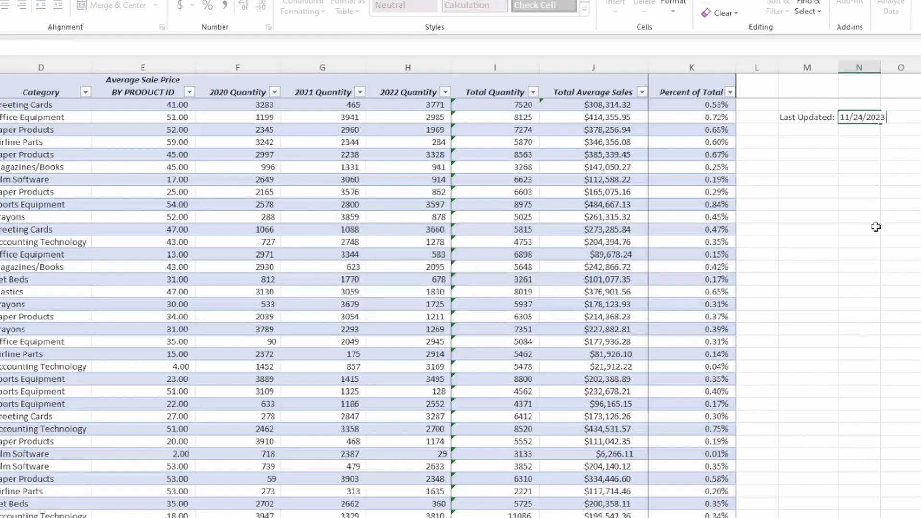
key("ctrl+shift+semicolon")
key("Return")
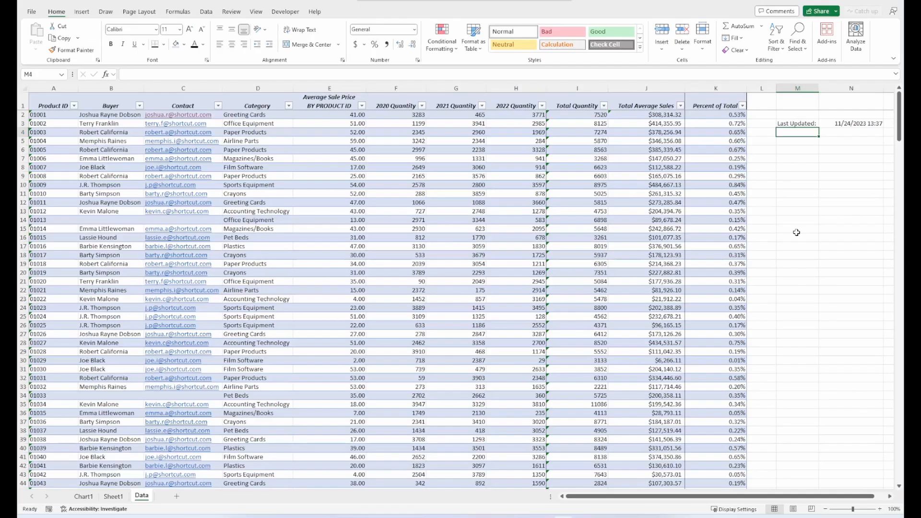